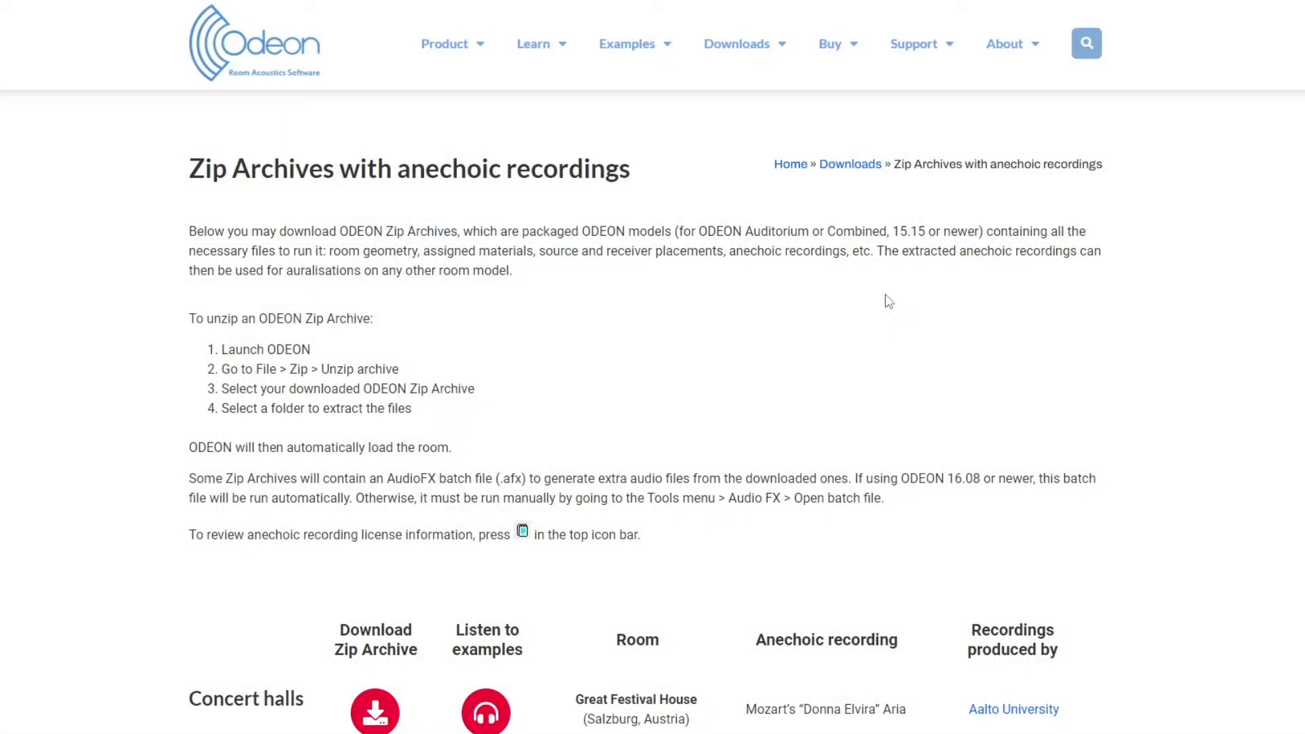
pyautogui.scroll(-6, 888, 301)
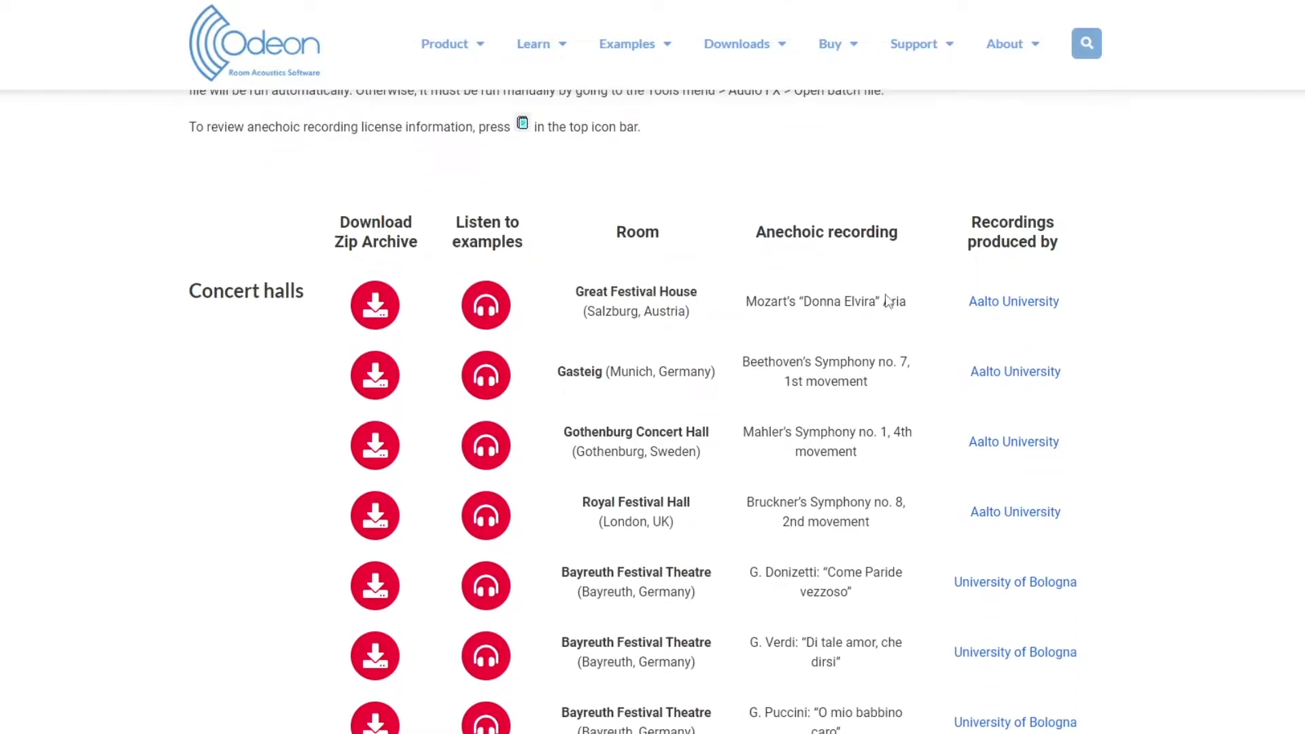
pyautogui.scroll(-8, 887, 295)
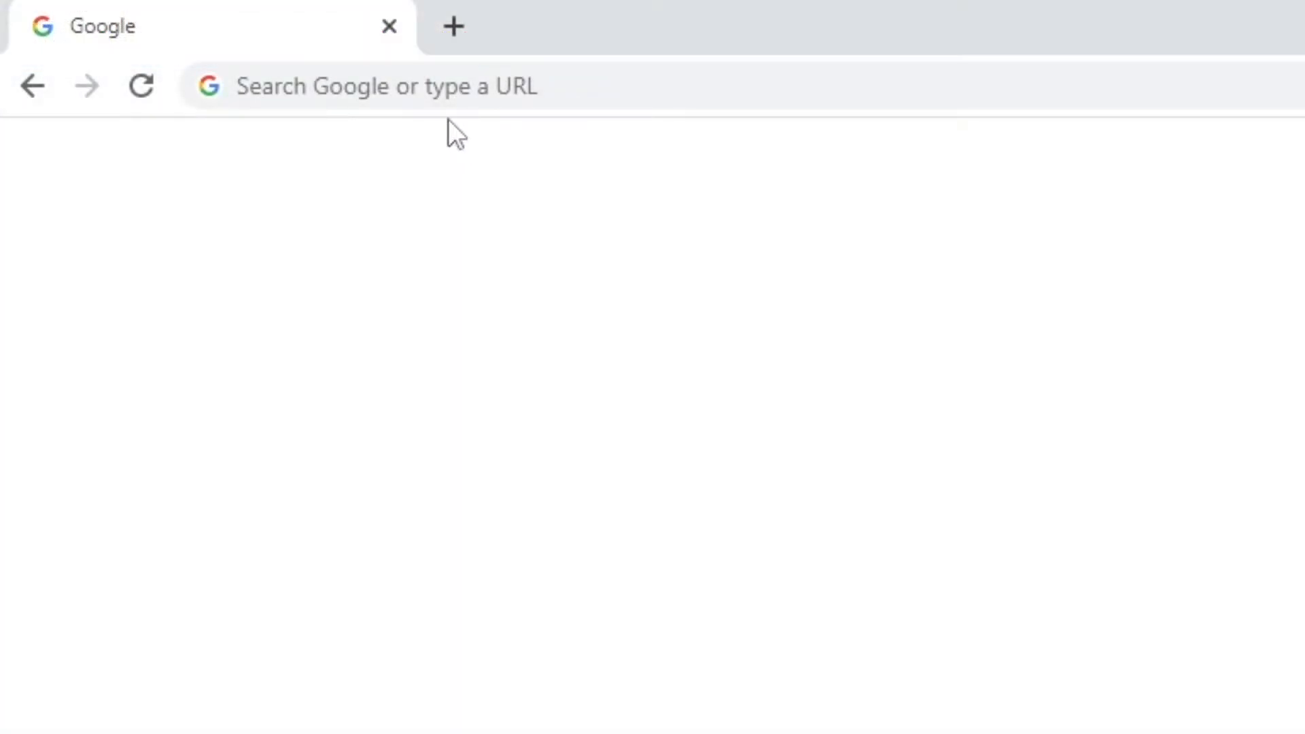
# - Go to odeon.dk and open the downloads page for zip archives with anechoic recordings
pyautogui.click(441, 98)
pyautogui.write('odeon.dk')
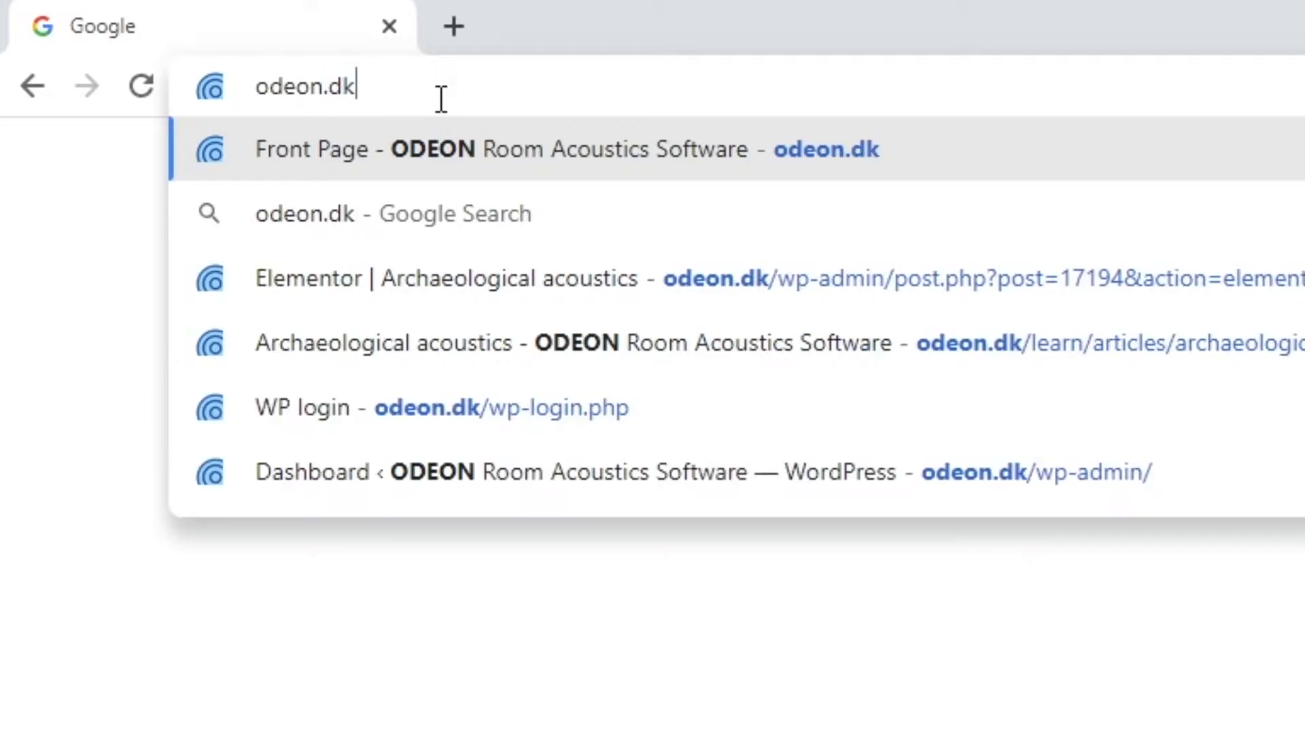
pyautogui.press('Return')
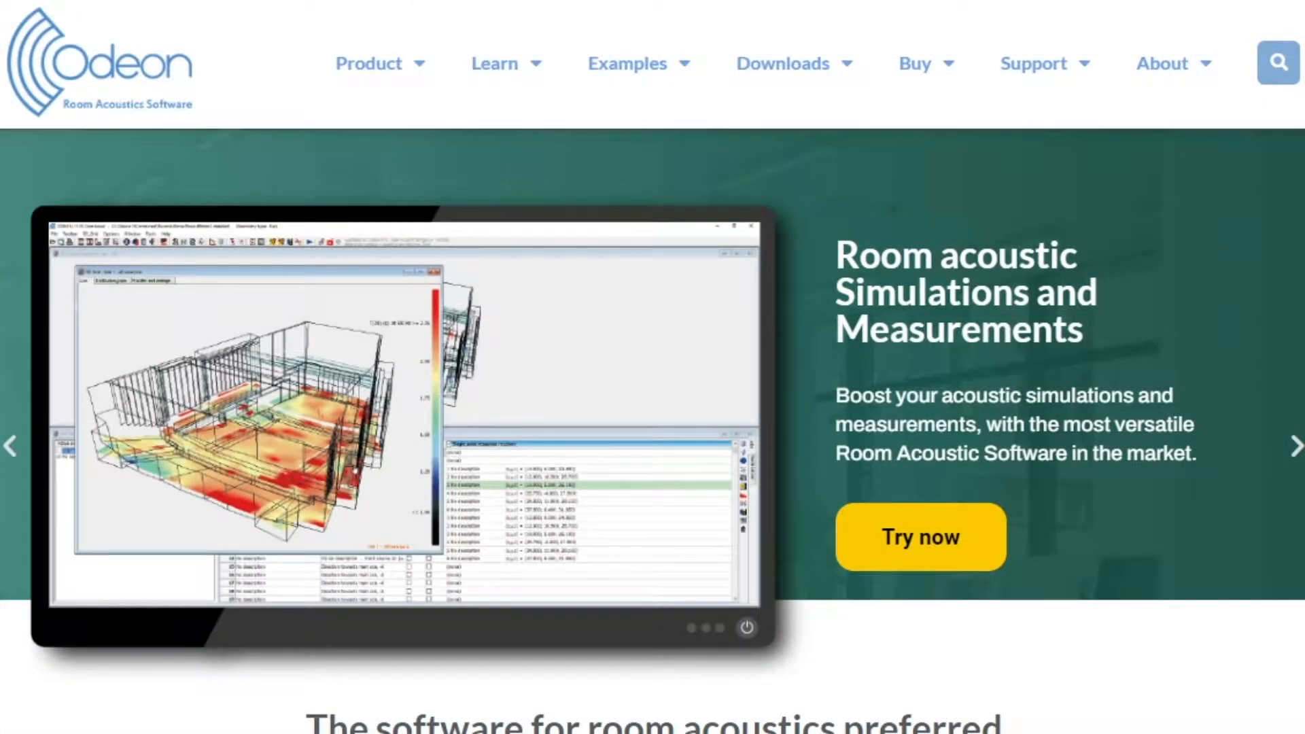
pyautogui.moveTo(780, 54)
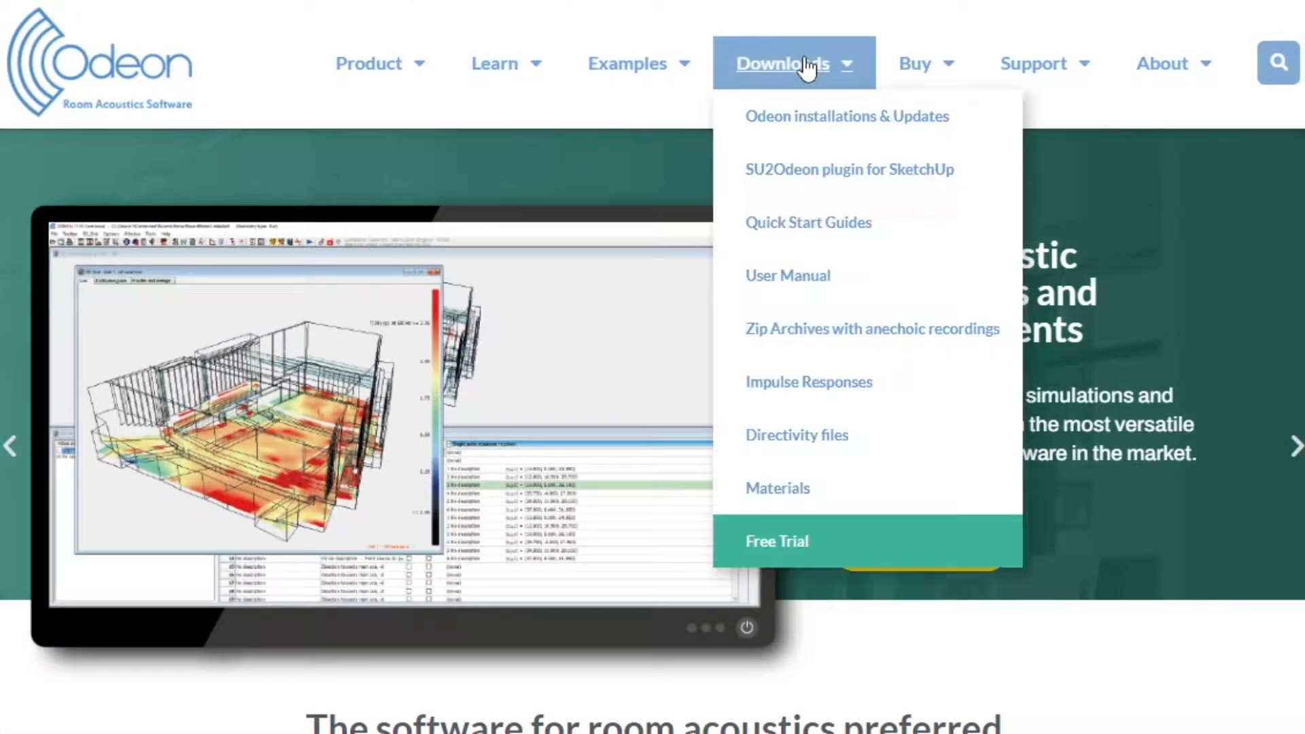
pyautogui.click(837, 340)
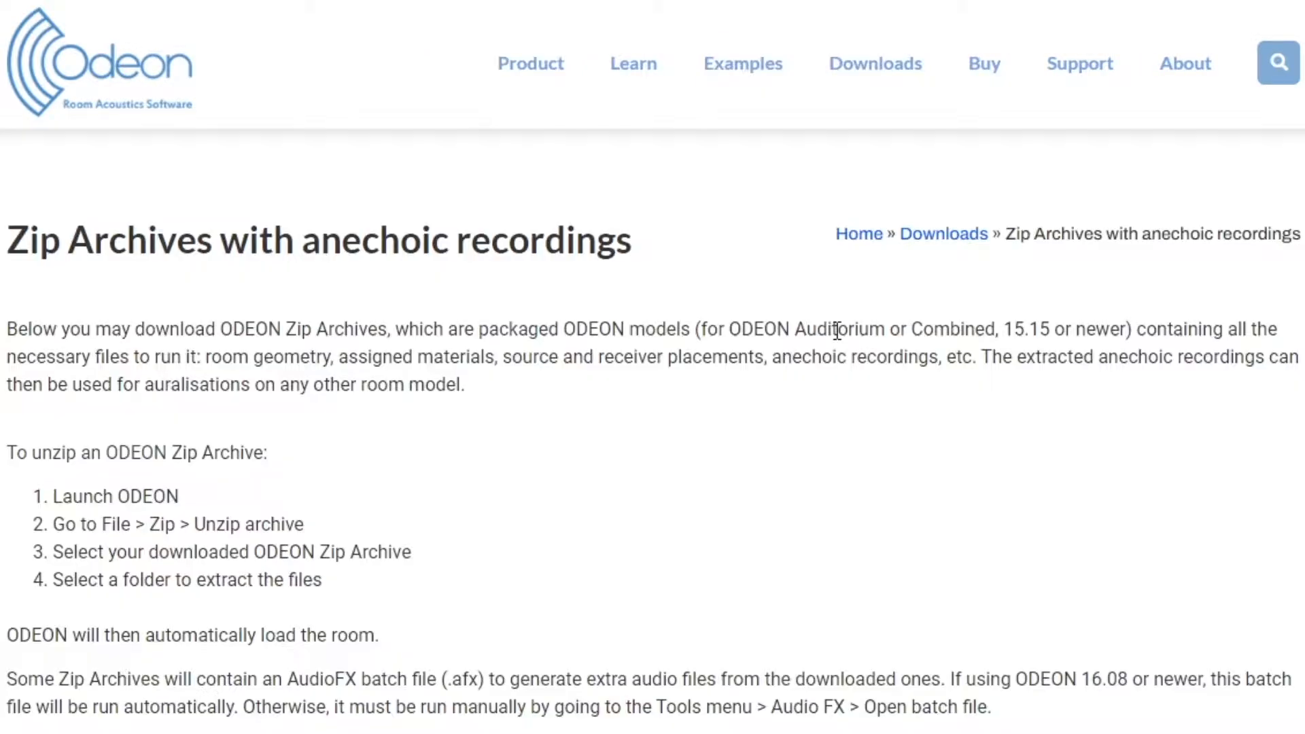
# - Download the zip archive of the Liederhalle (Stuttgart) concert hall with Brahms' Symphony no 4, 3rd movement
pyautogui.scroll(-8, 996, 424)
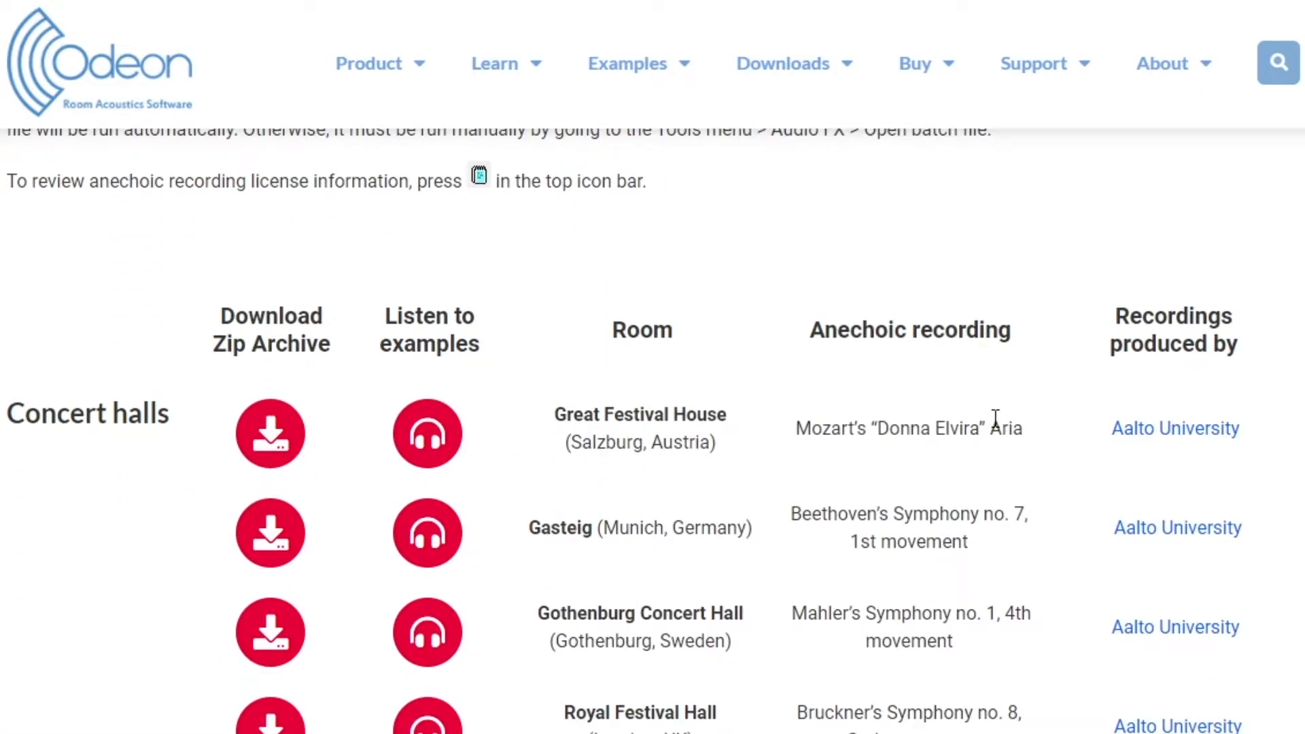
pyautogui.scroll(-10, 995, 418)
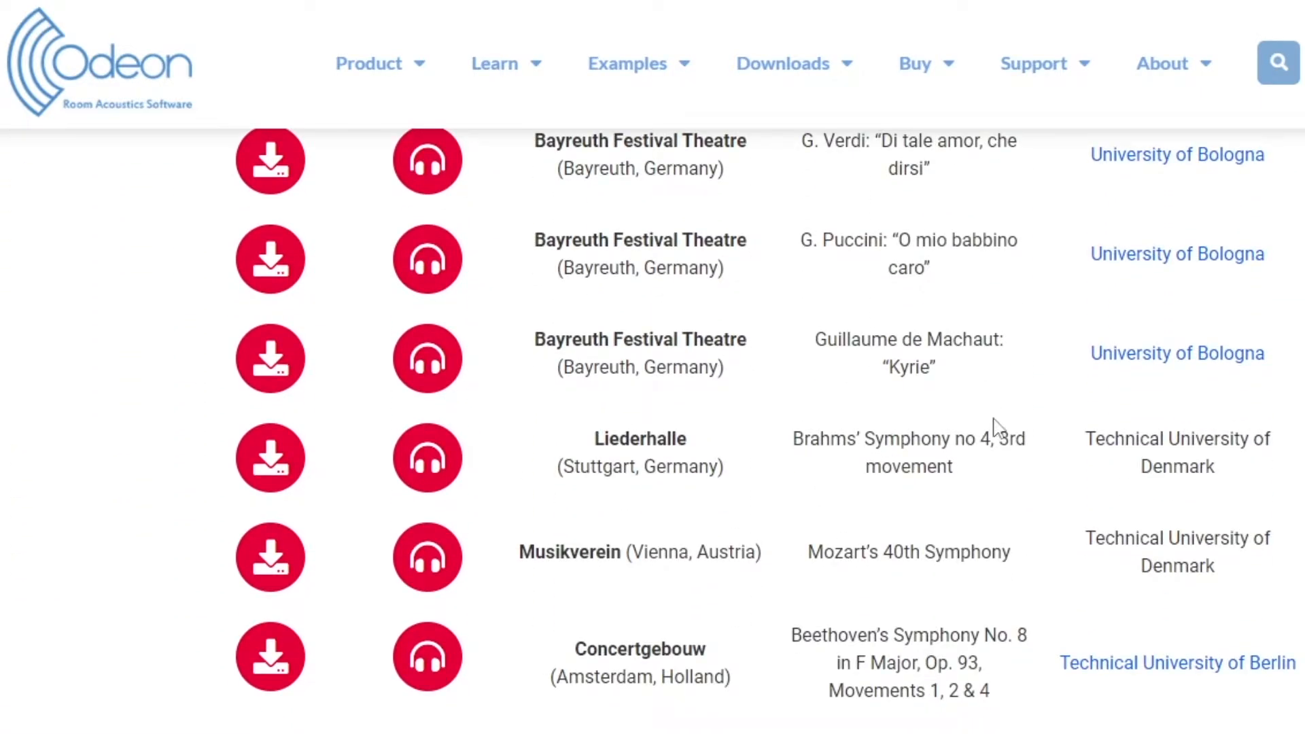
pyautogui.click(271, 474)
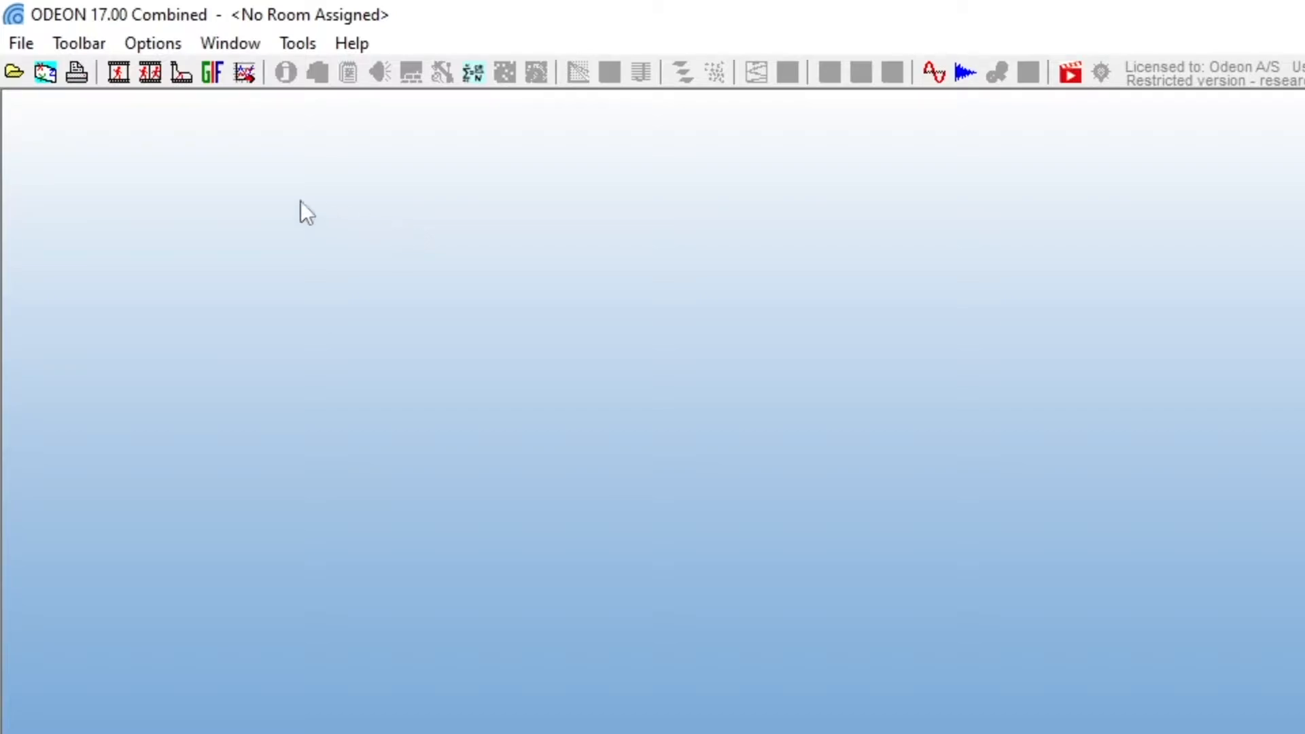
# - Switch to ODEON 17 Combined and choose Liederhalle.OdeonZipArchive from the Downloads folder as the archive to unzip
pyautogui.click(22, 45)
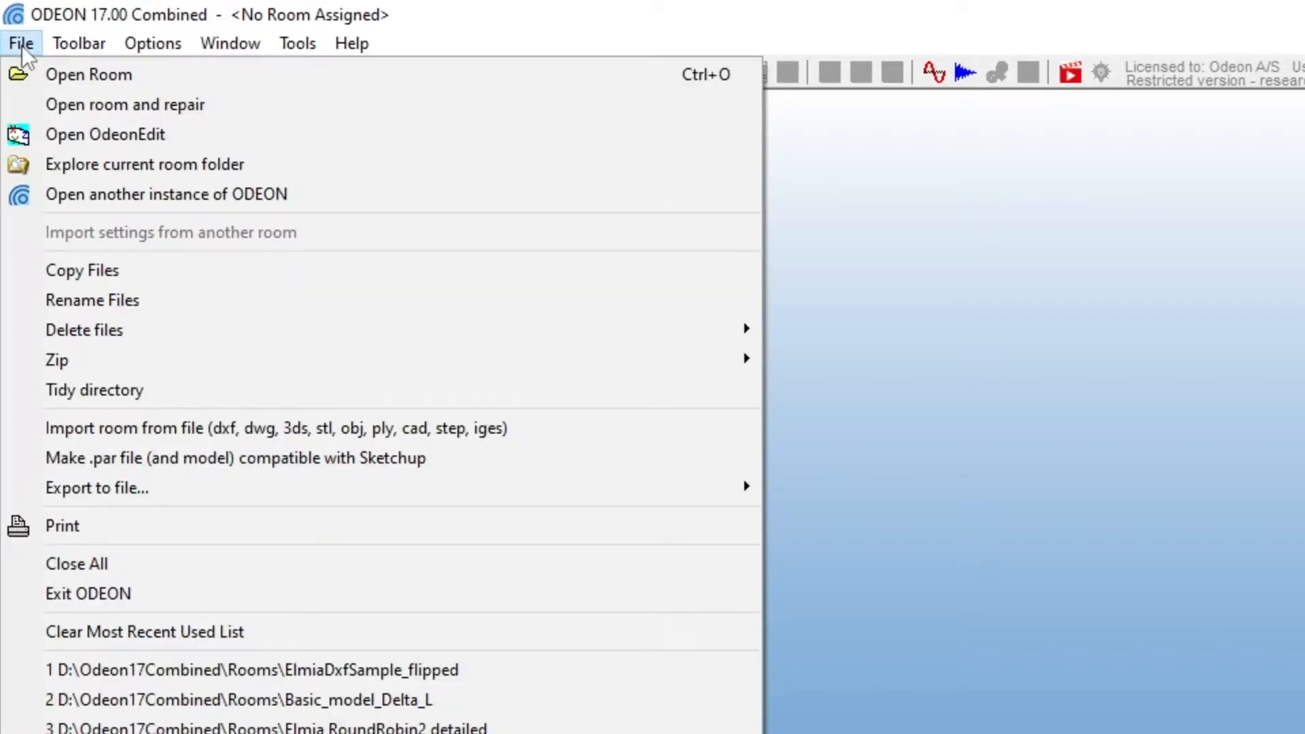
pyautogui.moveTo(333, 367)
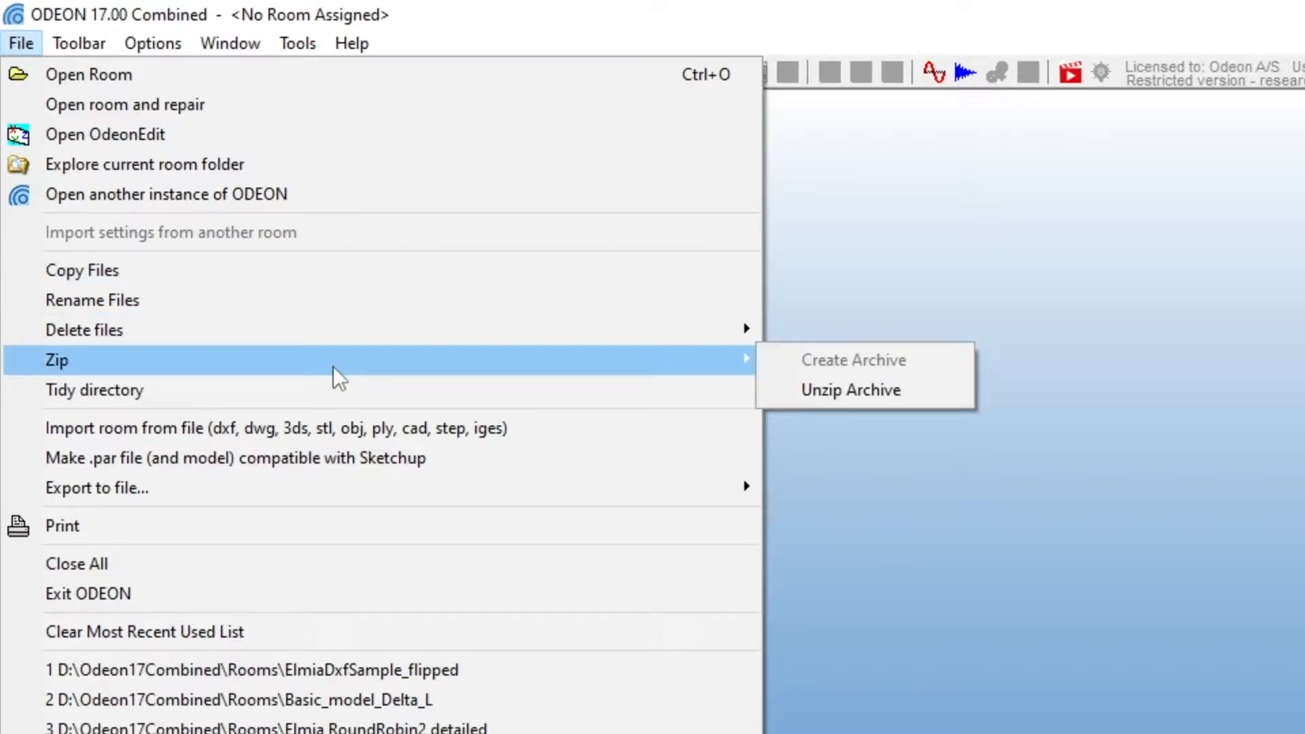
pyautogui.click(842, 388)
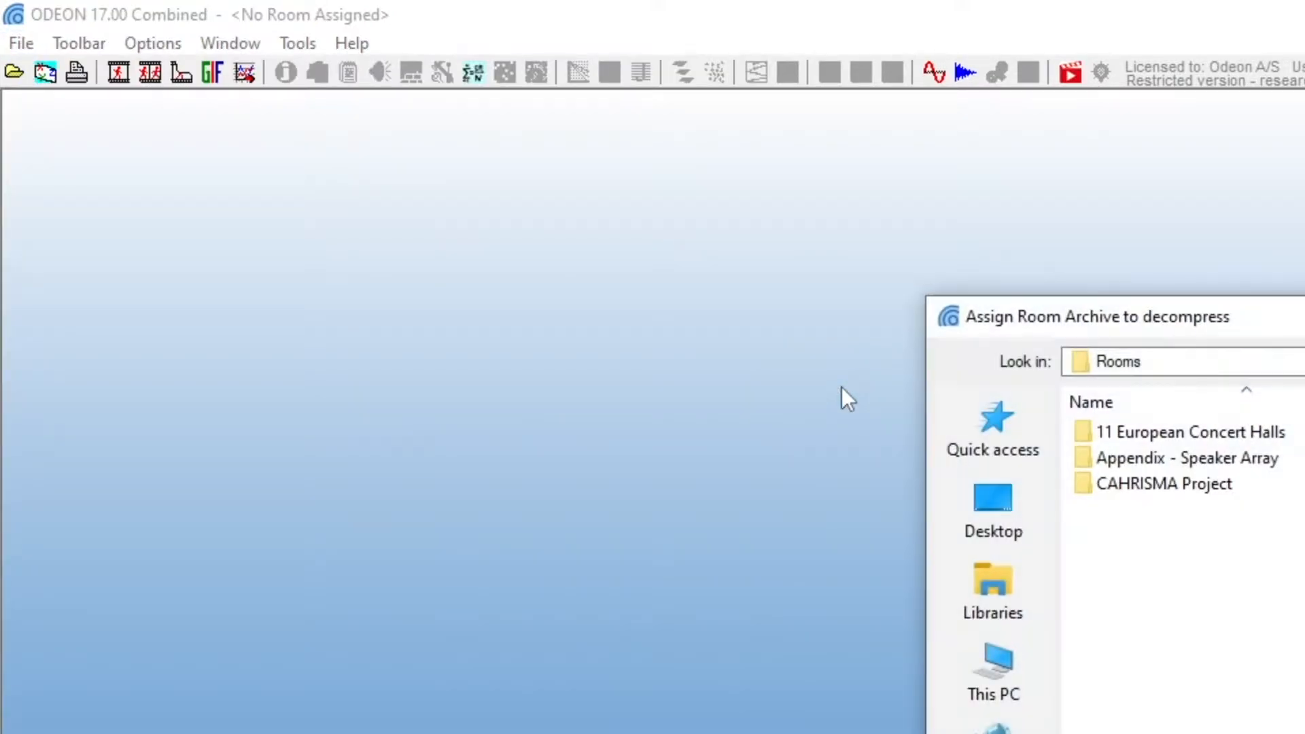
pyautogui.click(979, 414)
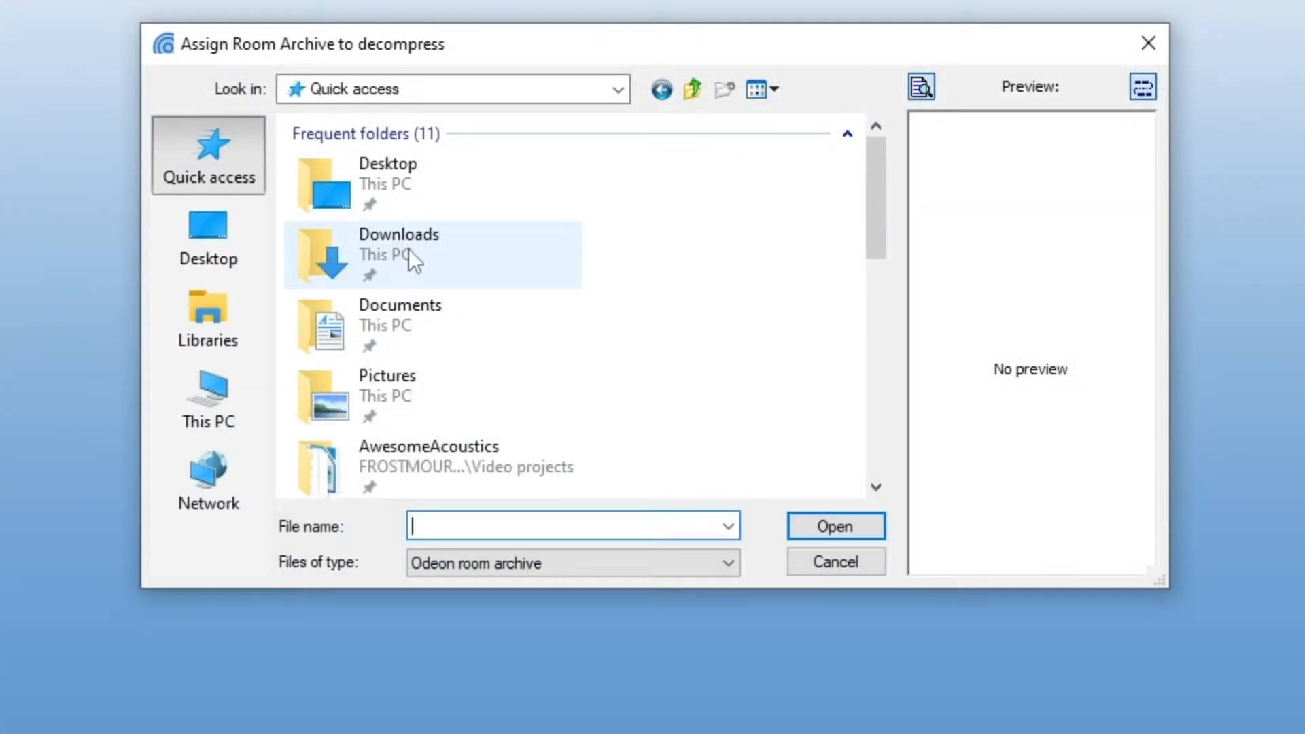
pyautogui.doubleClick(409, 249)
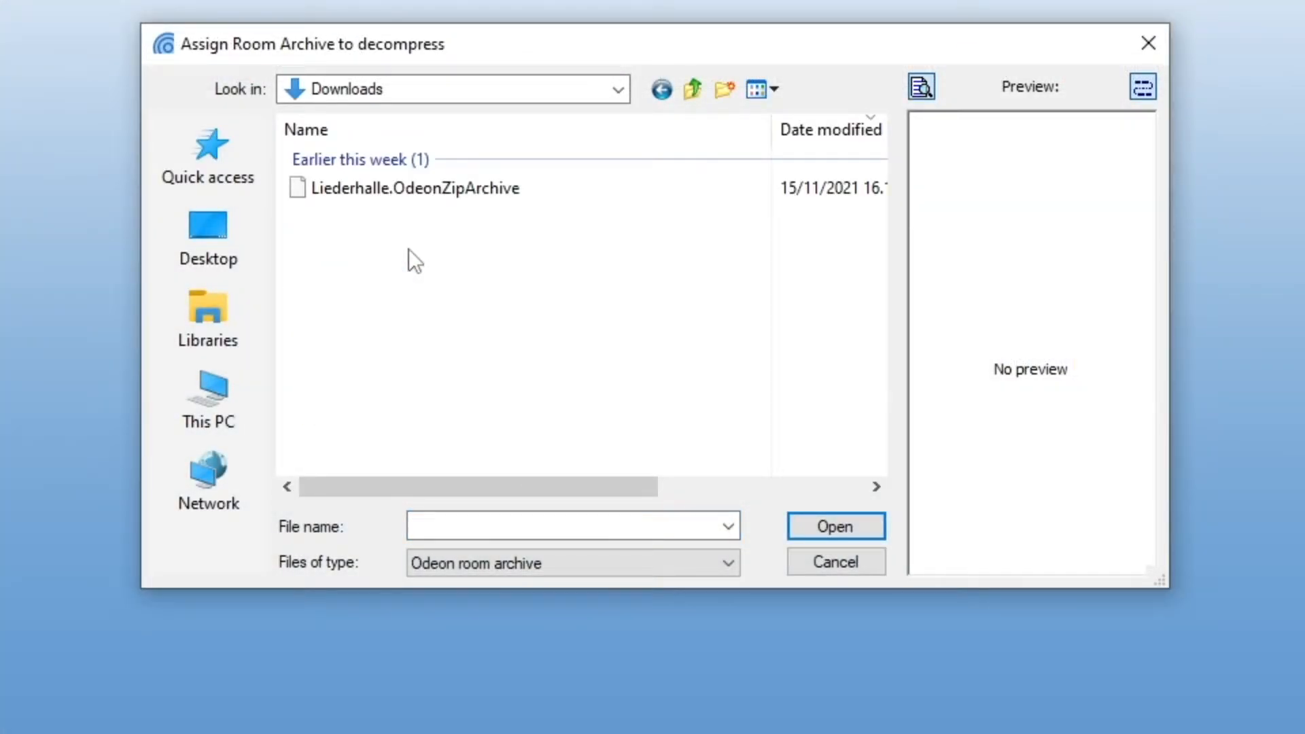
pyautogui.click(406, 197)
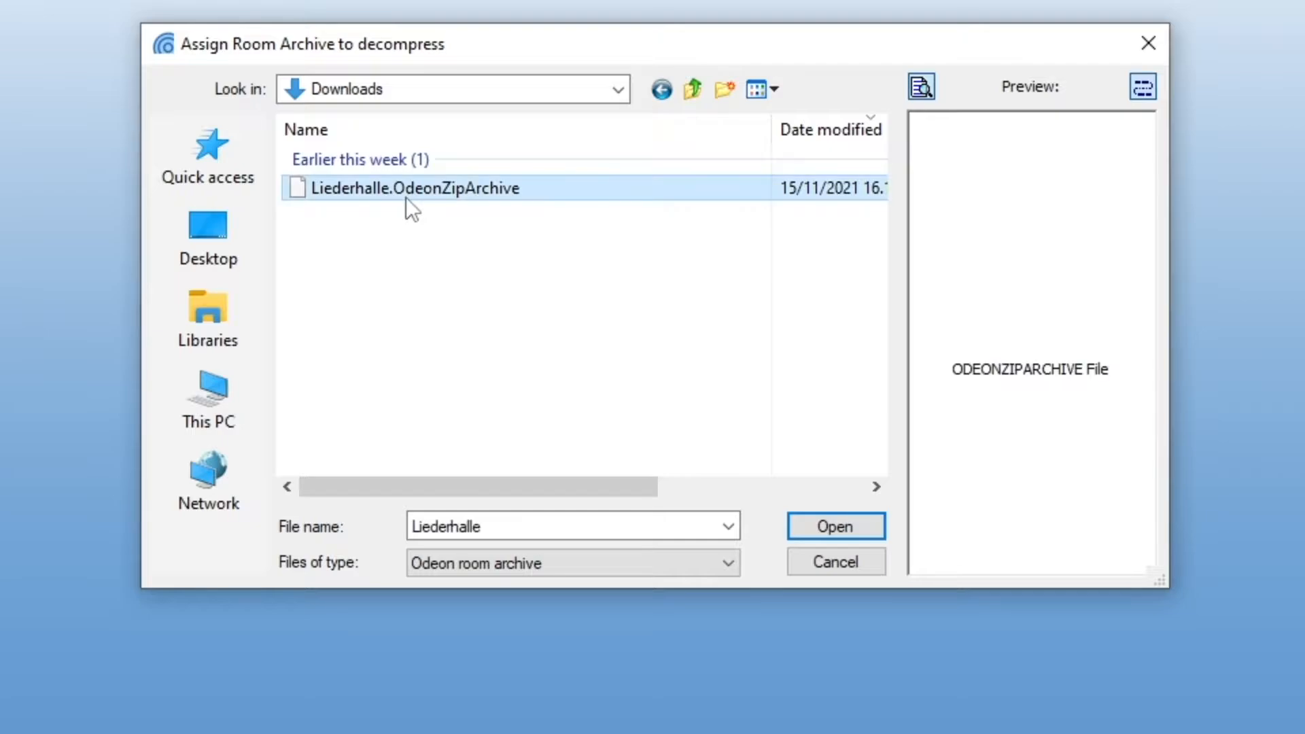
pyautogui.doubleClick(405, 197)
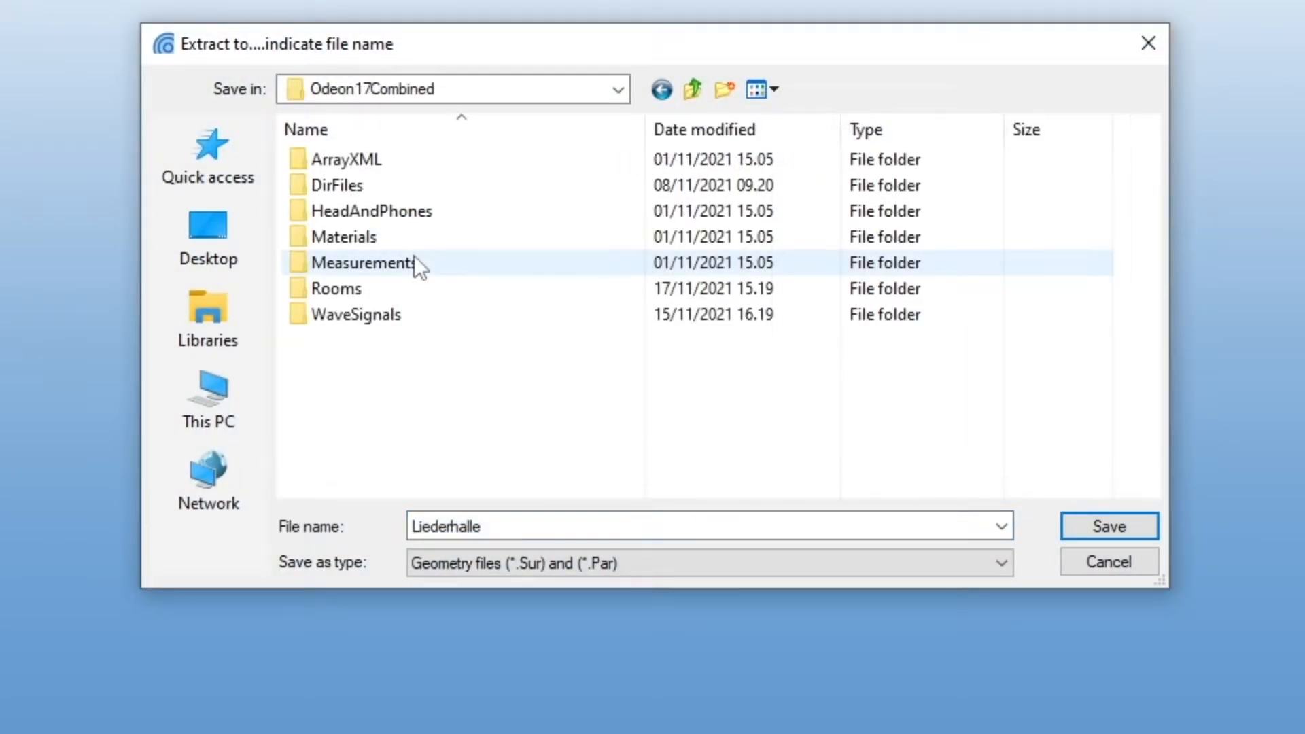
# - Extract the archive as Liederhalle into the Rooms folder and create its auralisation audio files with the Liederhalle audio effects batch file
pyautogui.doubleClick(339, 288)
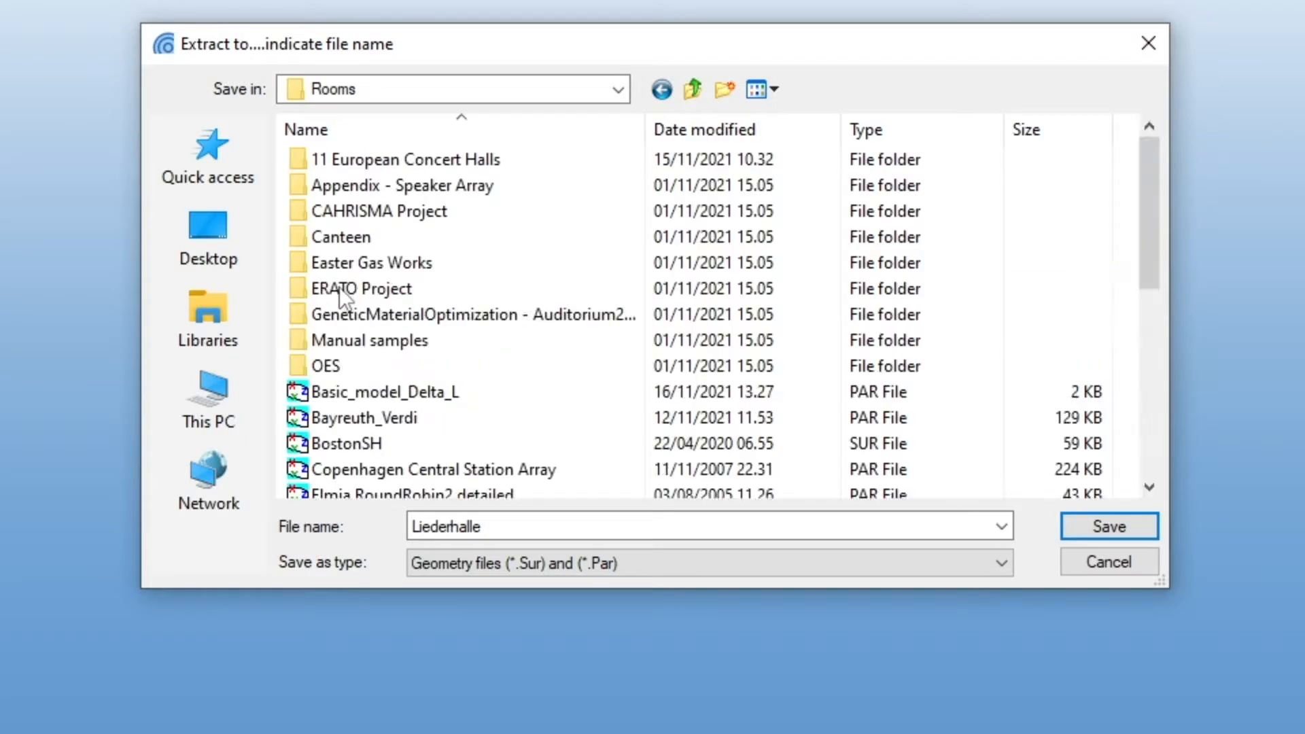
pyautogui.click(1109, 527)
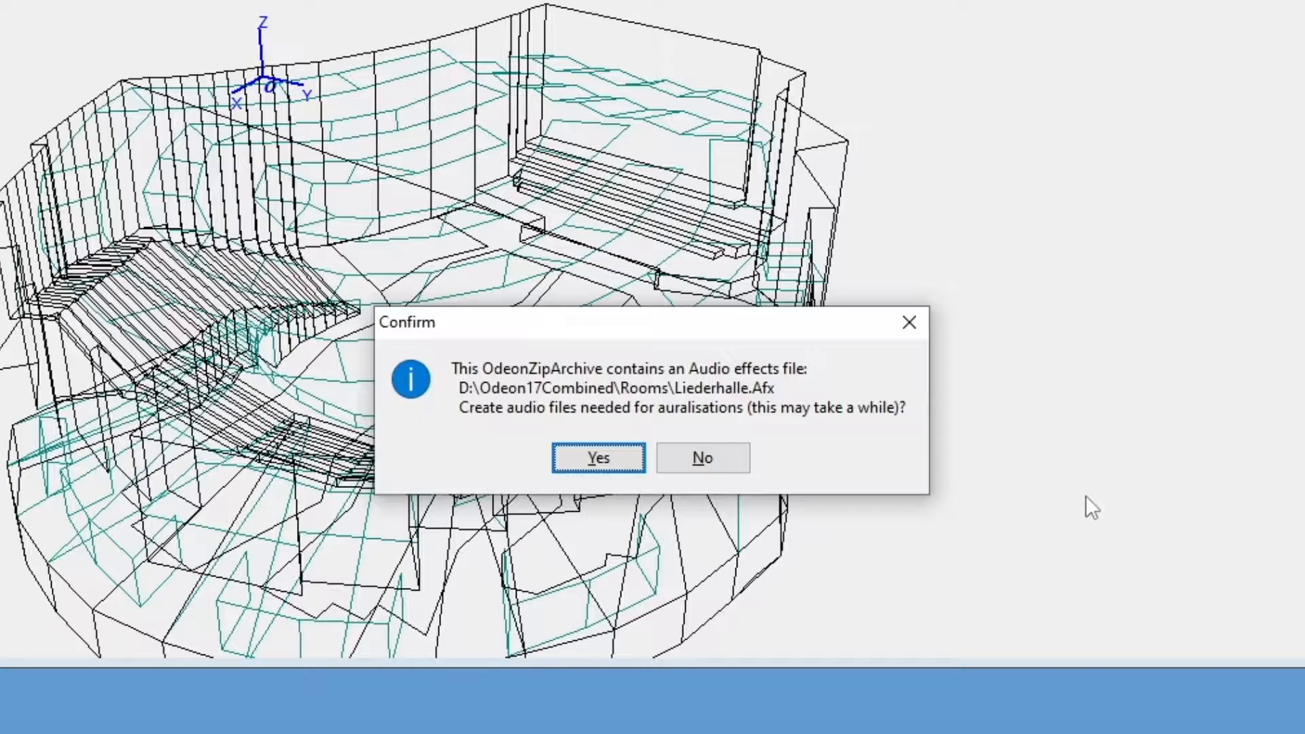
pyautogui.click(598, 455)
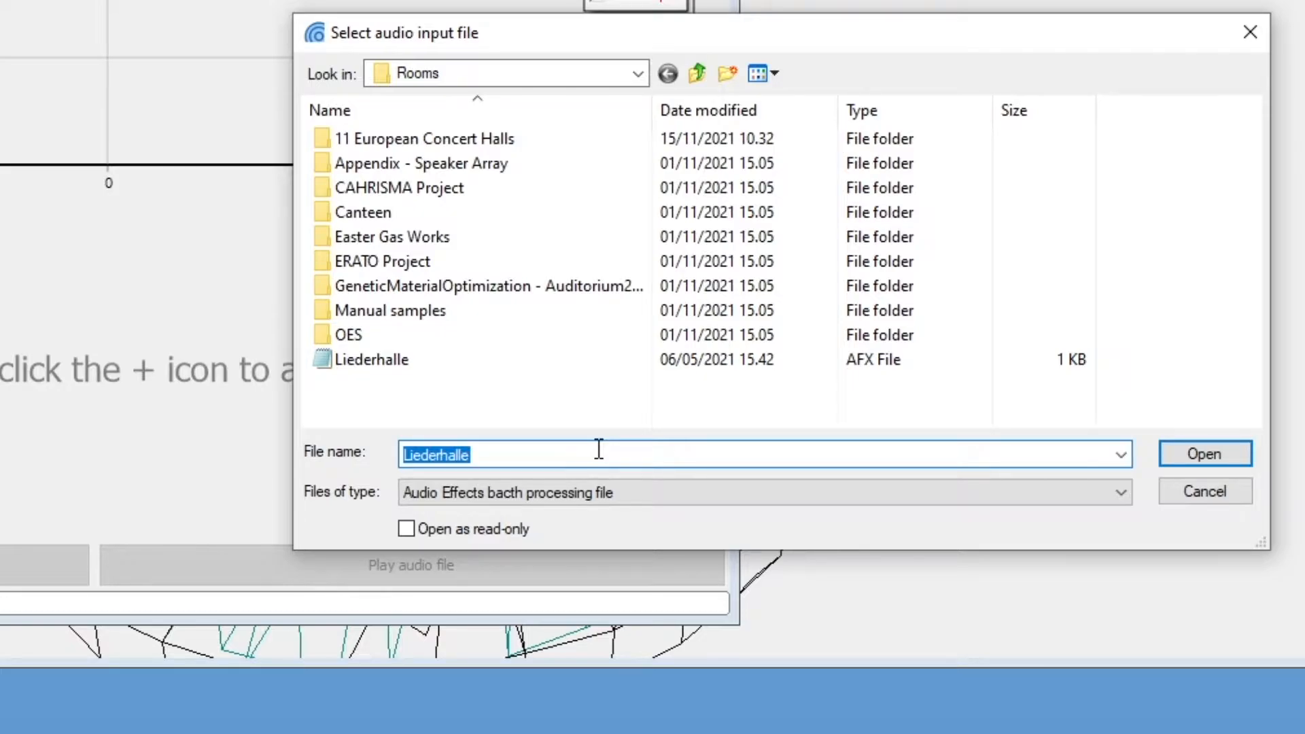
pyautogui.click(1186, 459)
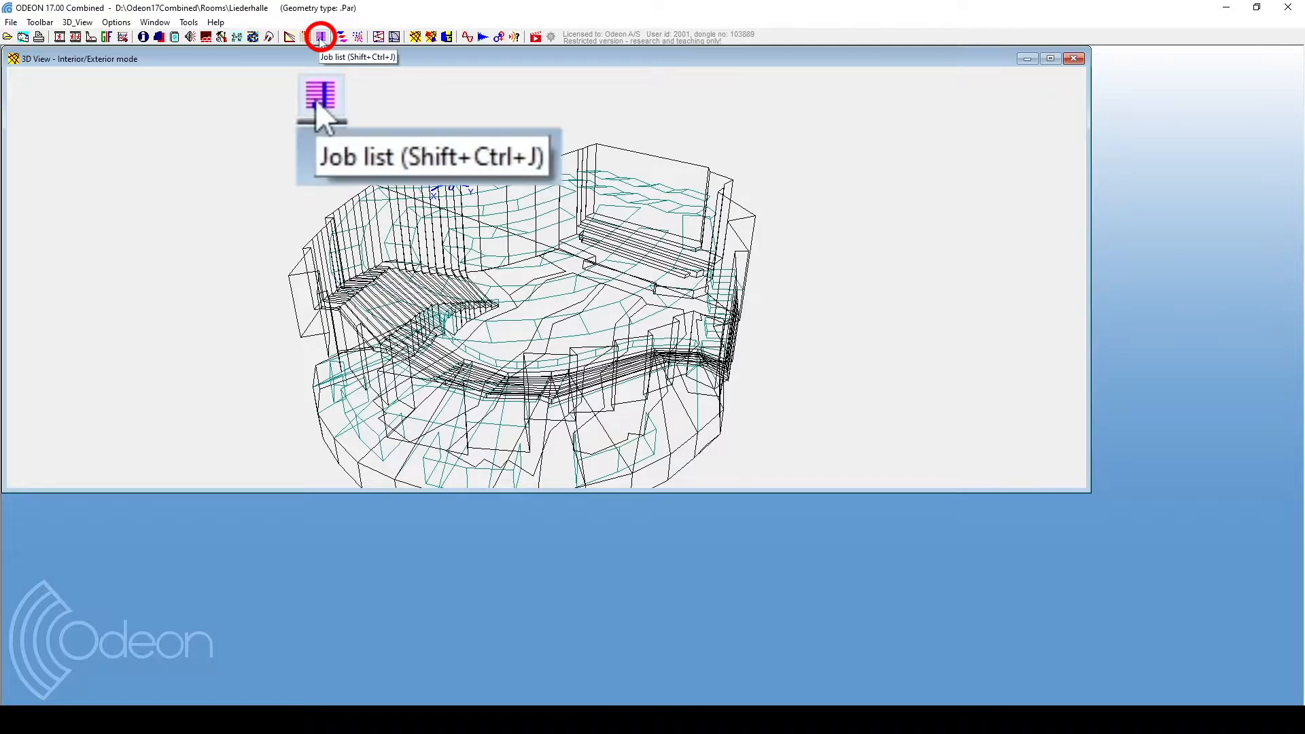
# - Calculate the All Conductor mix (mix 1) in the job list's auralisations and play back its binaural result
pyautogui.click(320, 37)
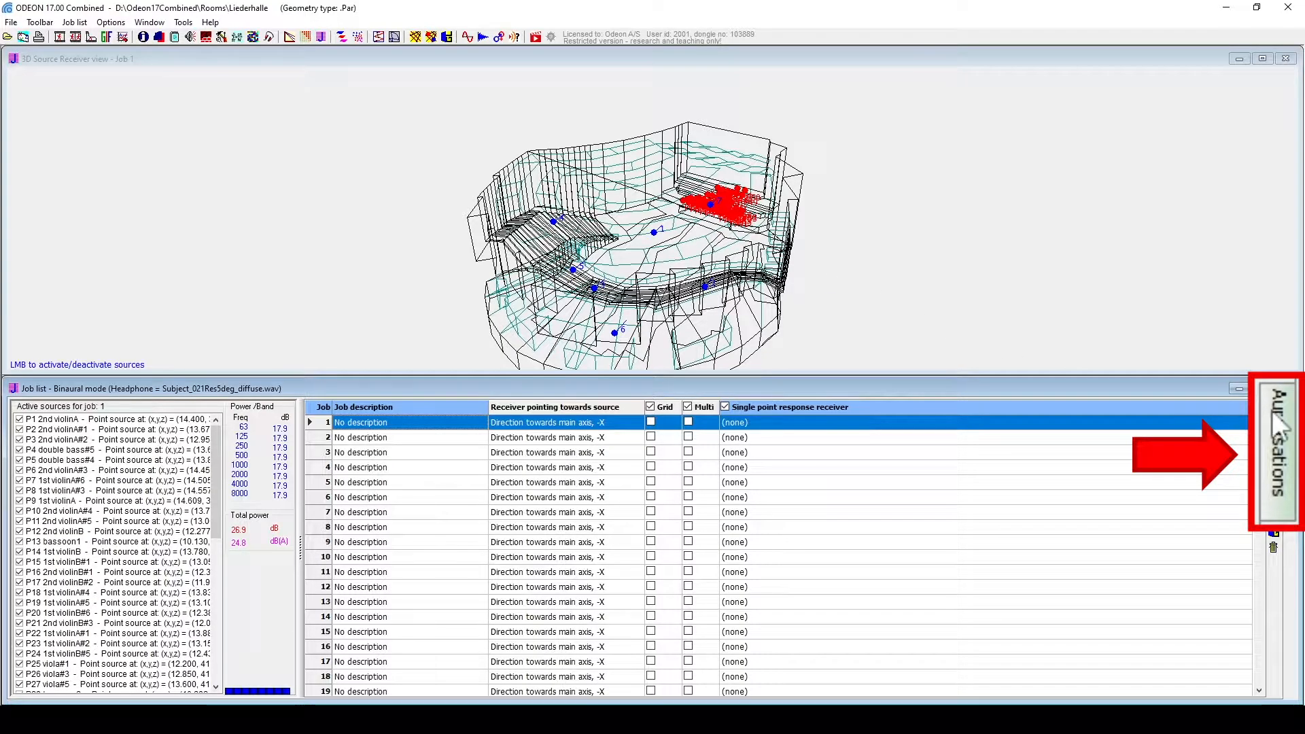
pyautogui.click(1289, 443)
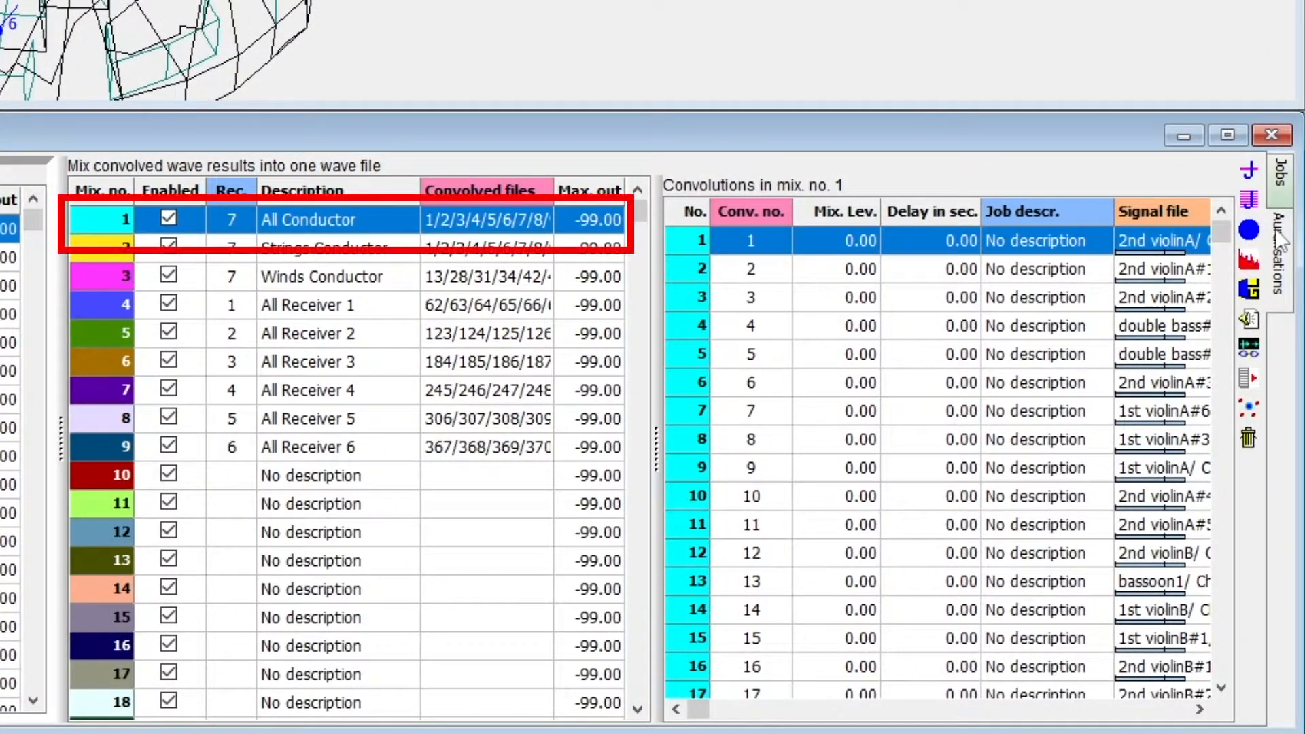
pyautogui.click(350, 218)
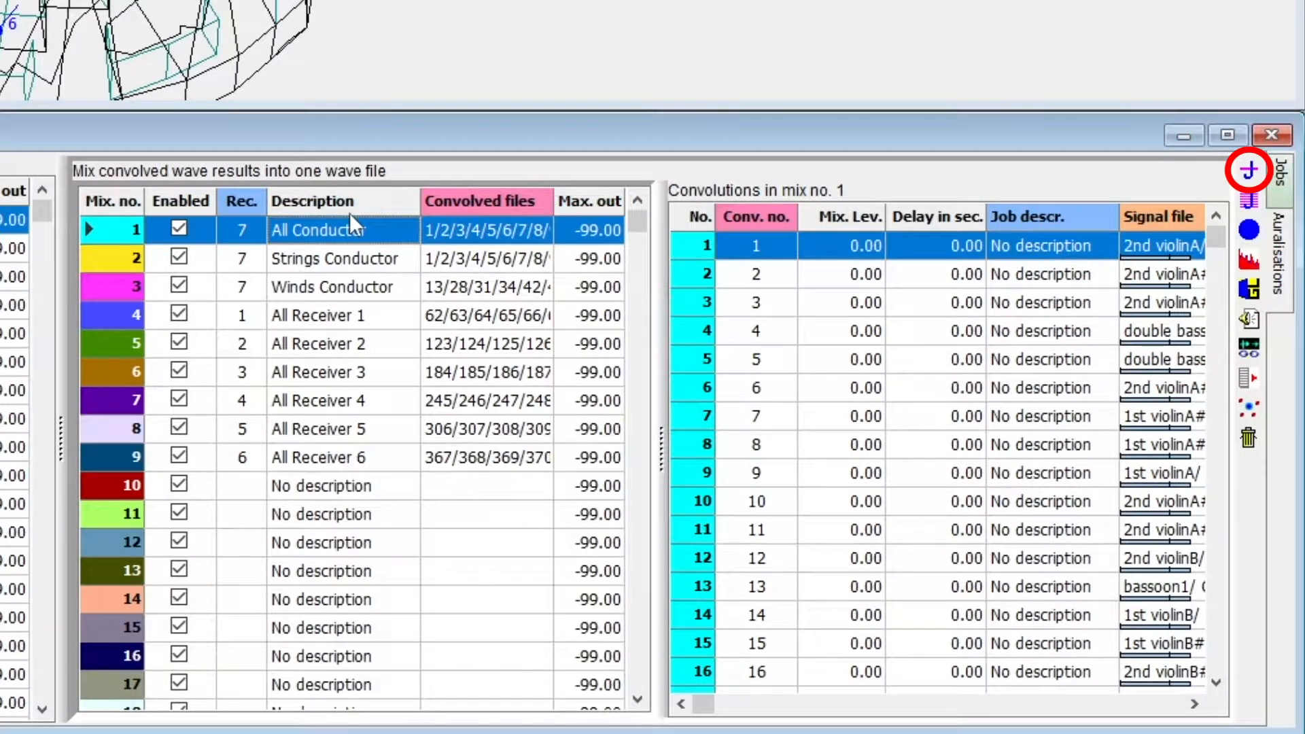
pyautogui.click(1248, 171)
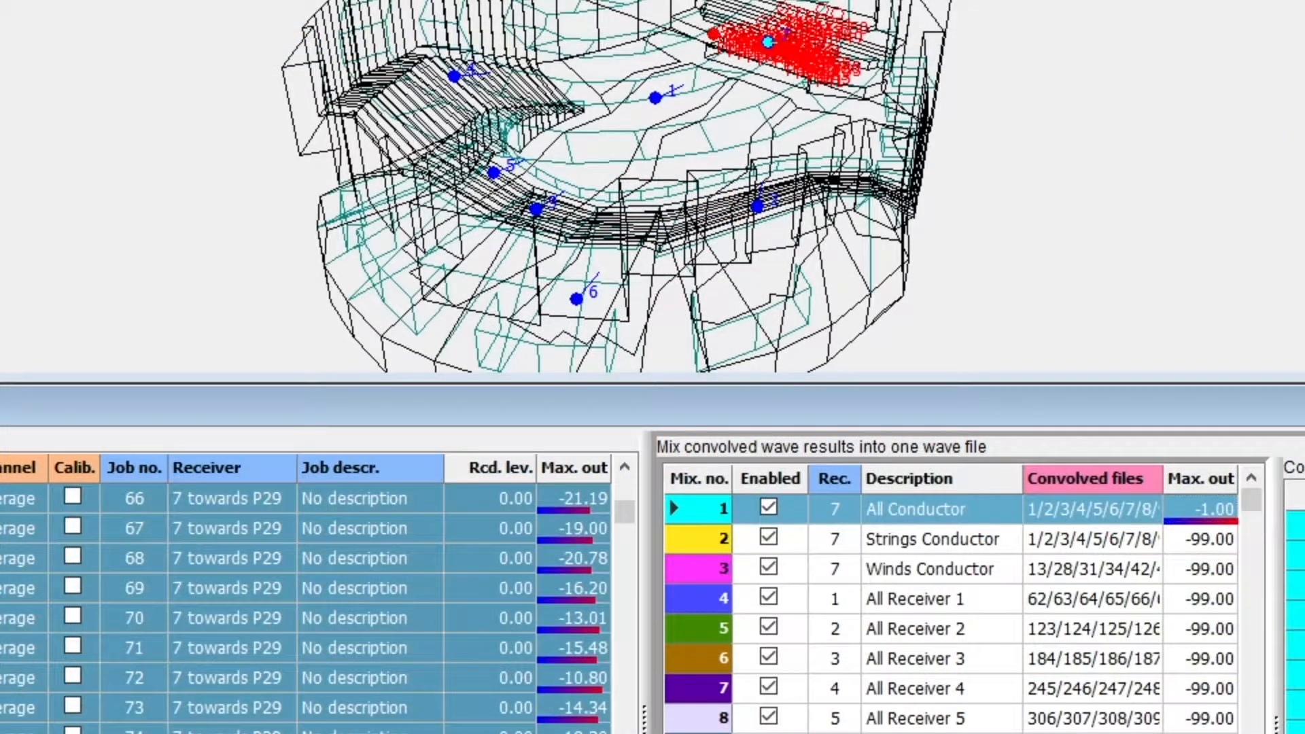
pyautogui.click(1273, 484)
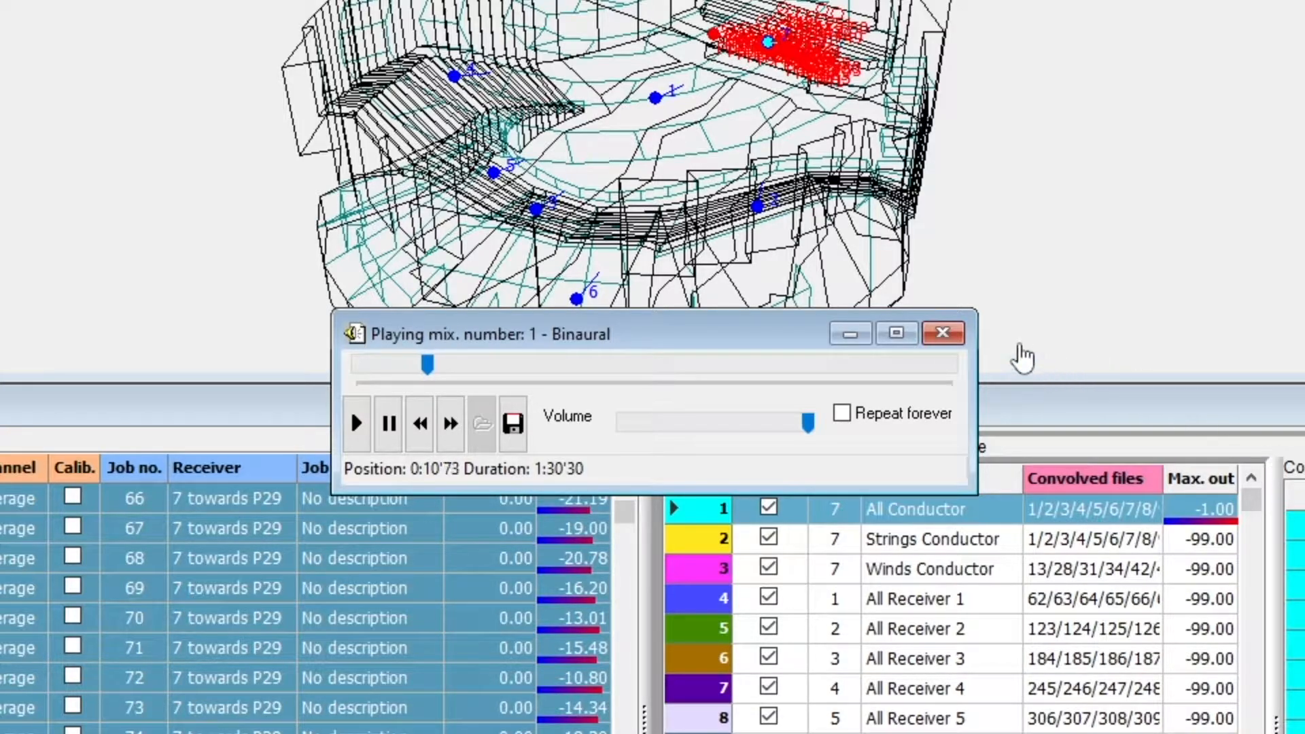
pyautogui.click(943, 334)
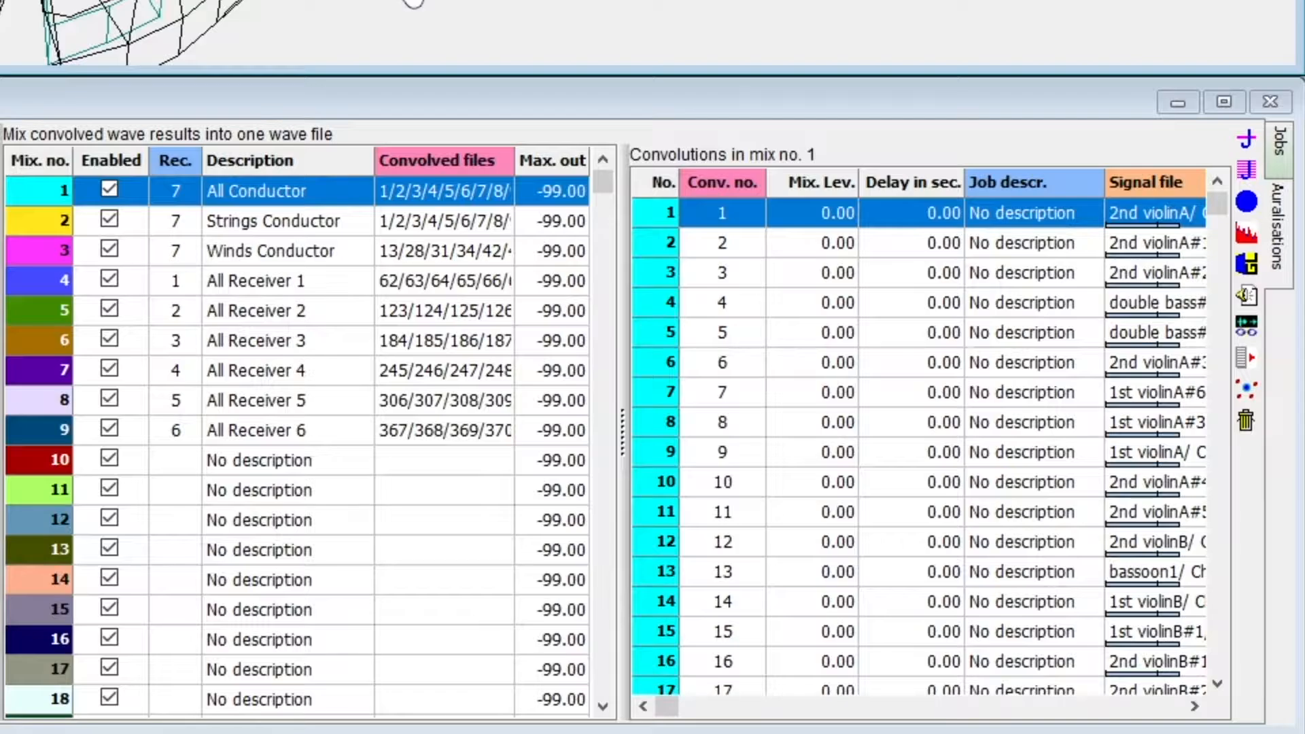
# - Link the signal files of the All Conductor mix to their sources in the multi source/signal auralisation expert, assigning wave file names as source descriptions
pyautogui.click(361, 192)
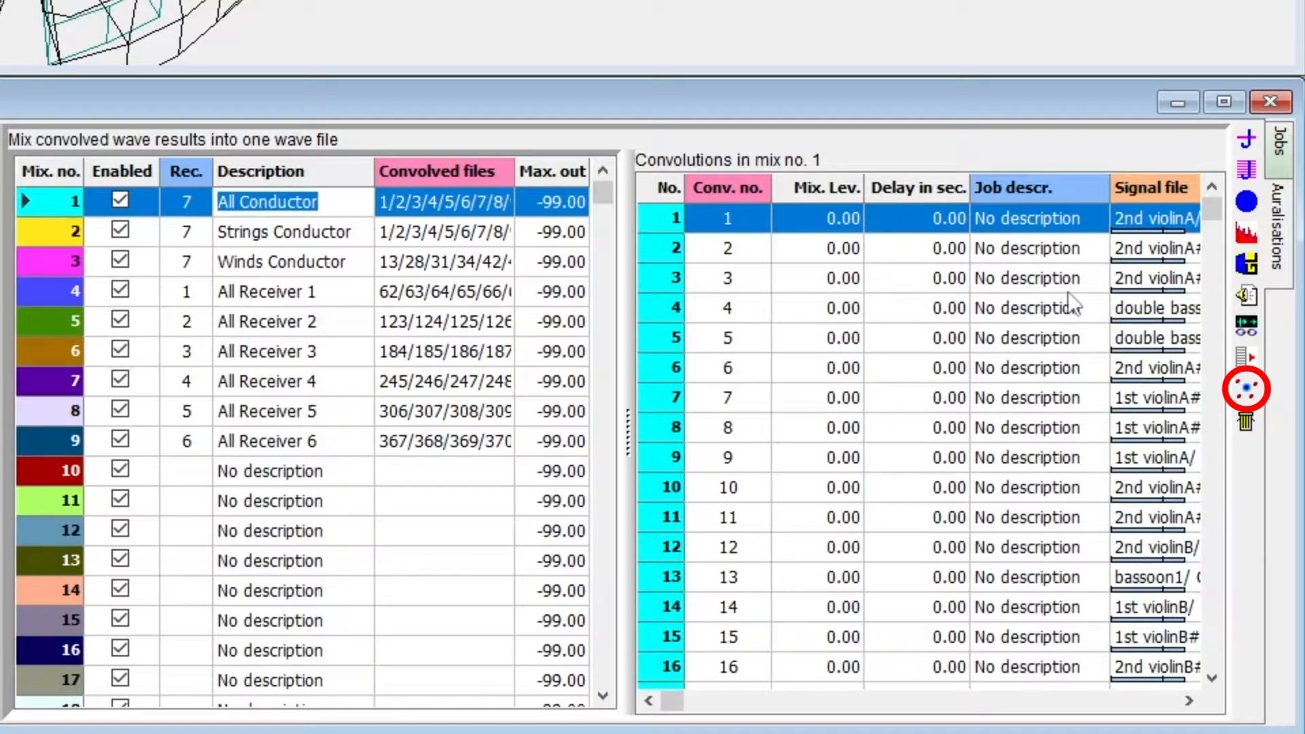
pyautogui.click(1246, 389)
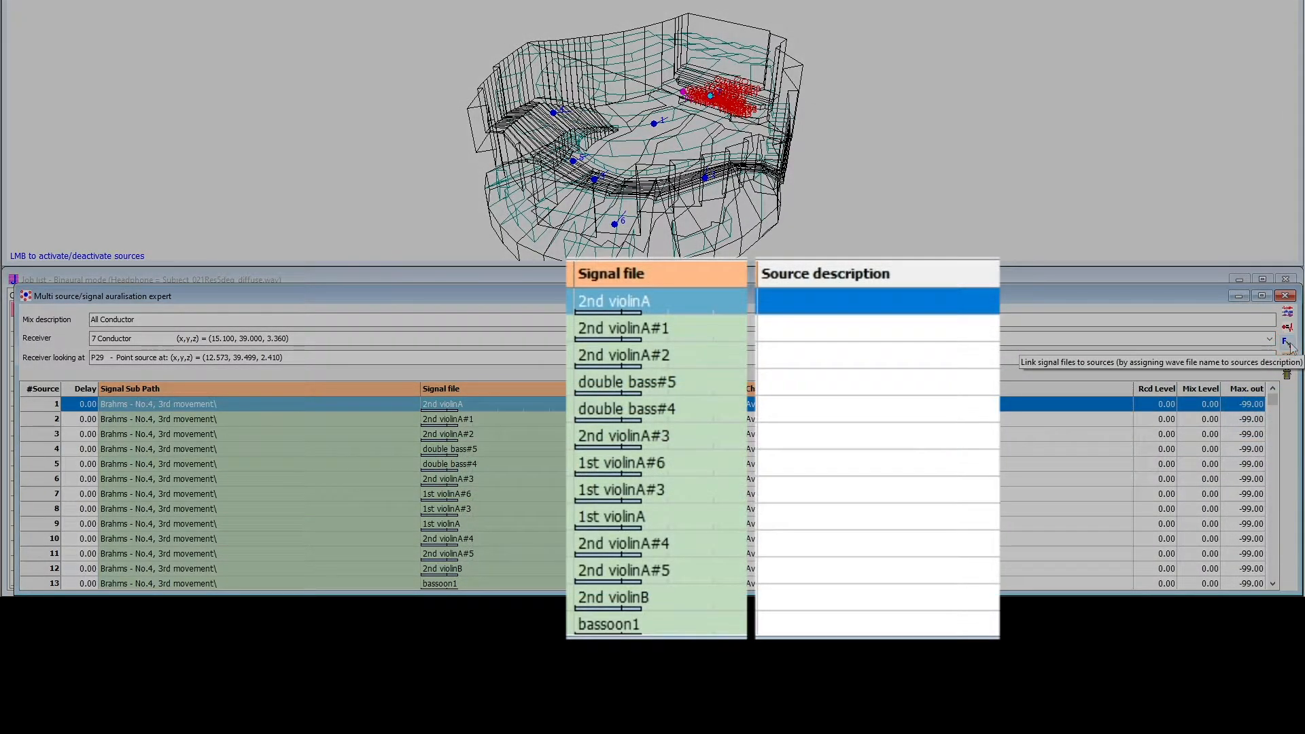
pyautogui.click(1286, 342)
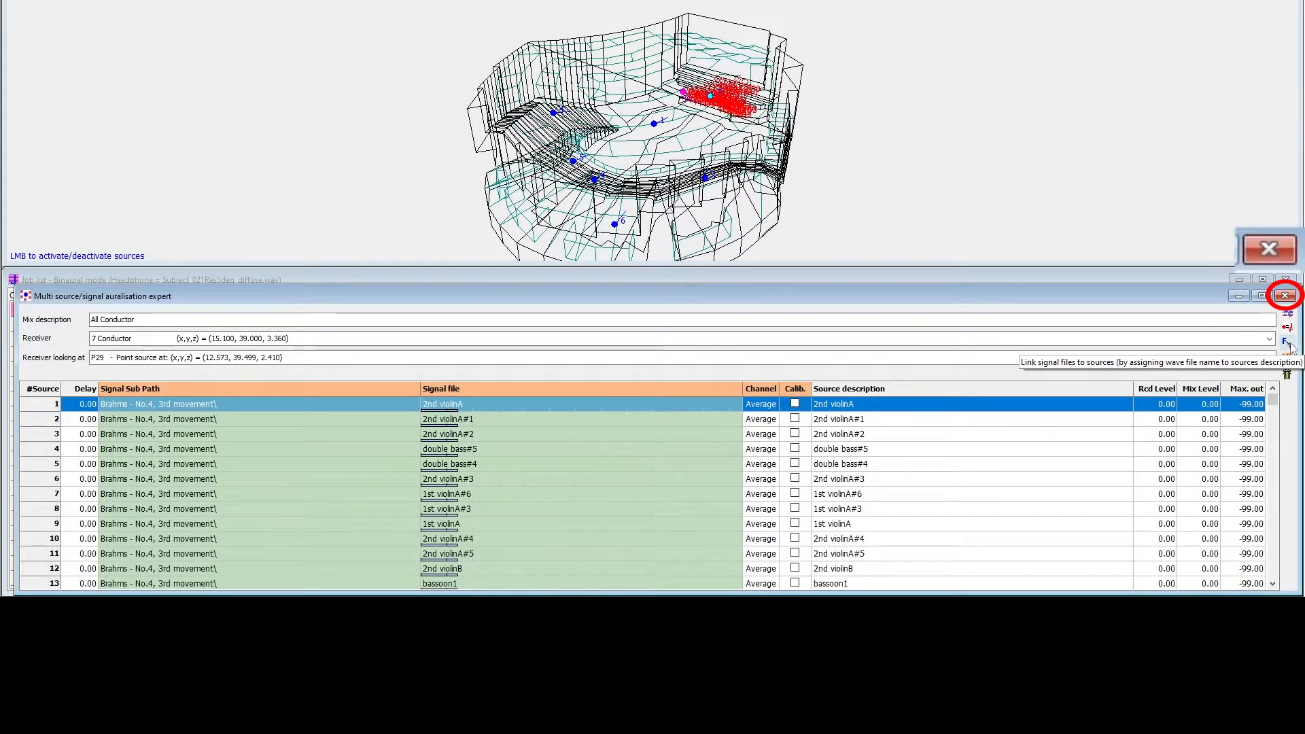
pyautogui.click(1284, 295)
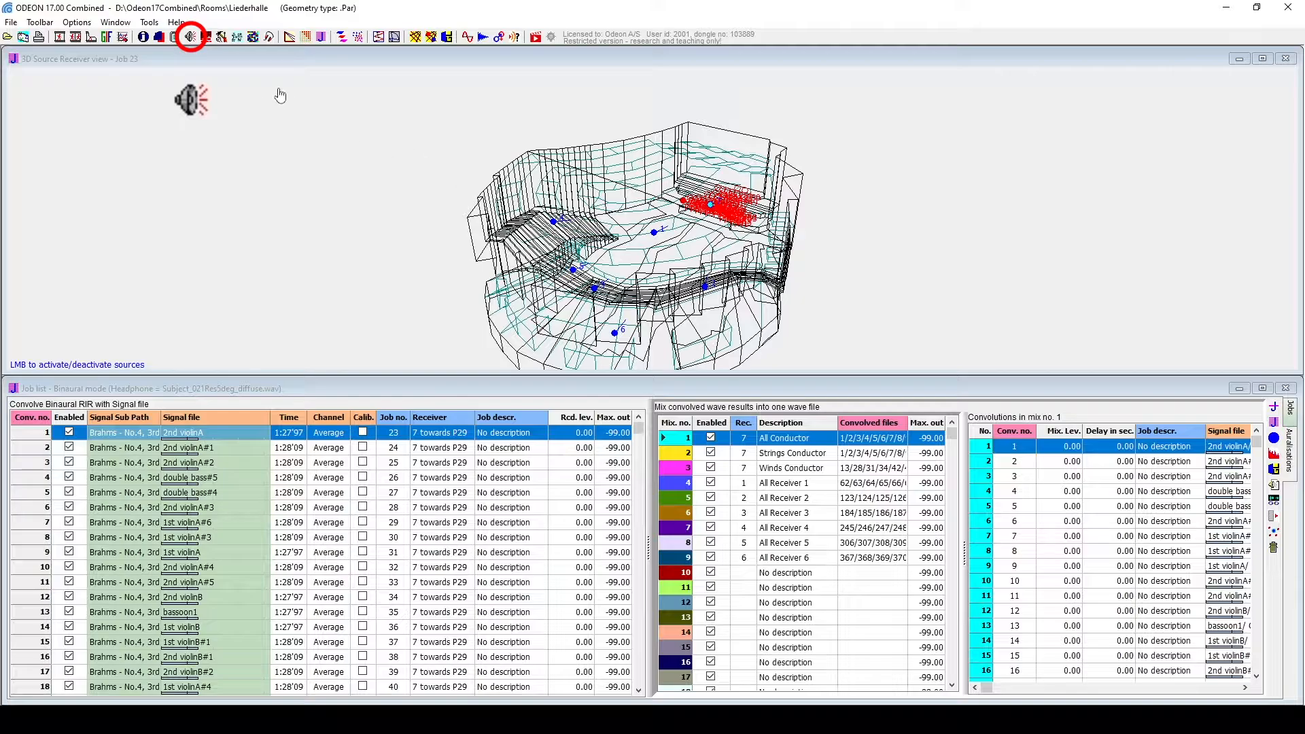
# - Export the Liederhalle sources and receivers as a source receiver script named Liederhalle_SRscript in the Rooms folder
pyautogui.click(191, 37)
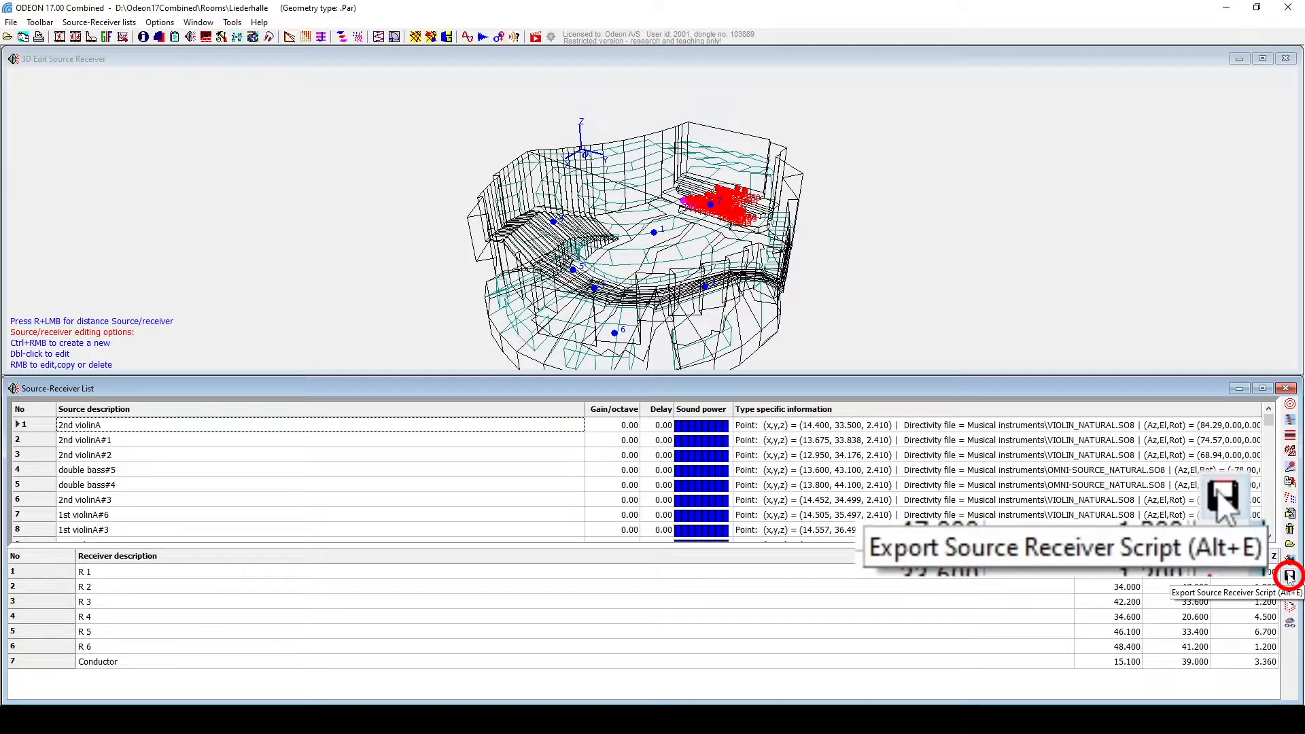
pyautogui.click(1289, 577)
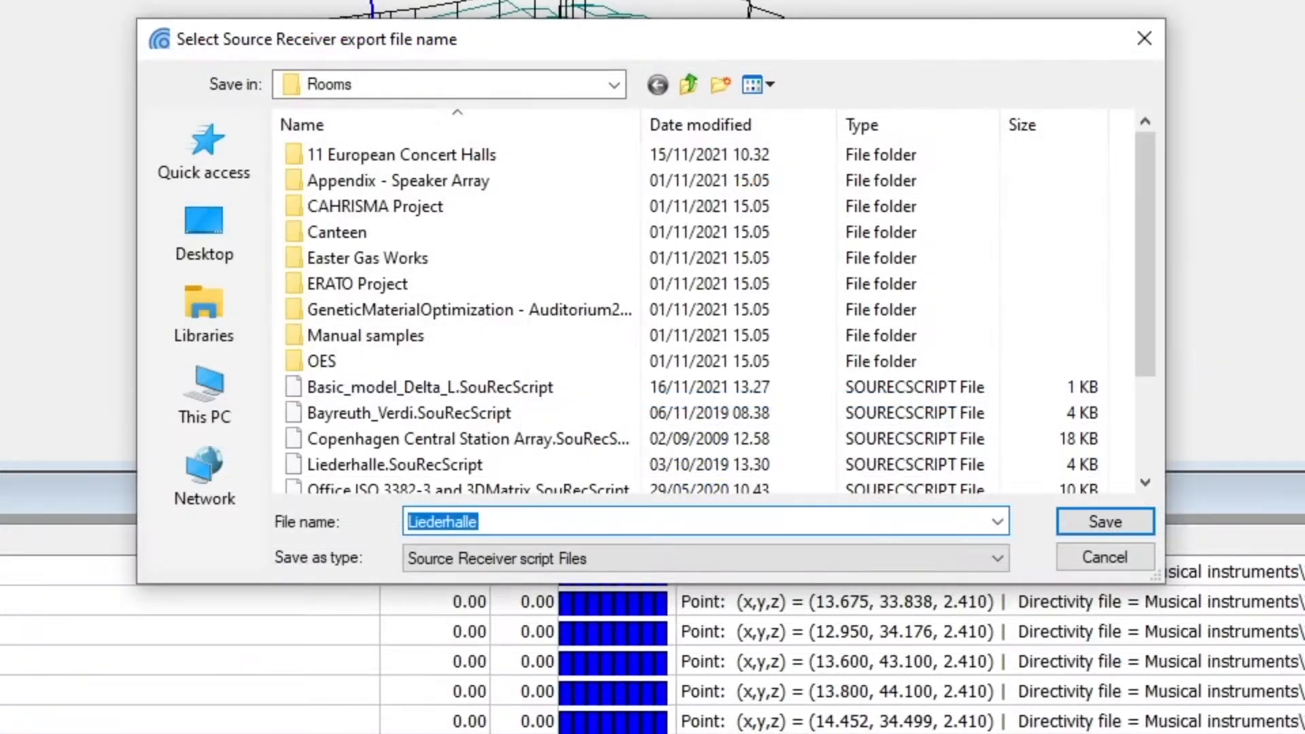
pyautogui.press('End')
pyautogui.write('_SRscript')
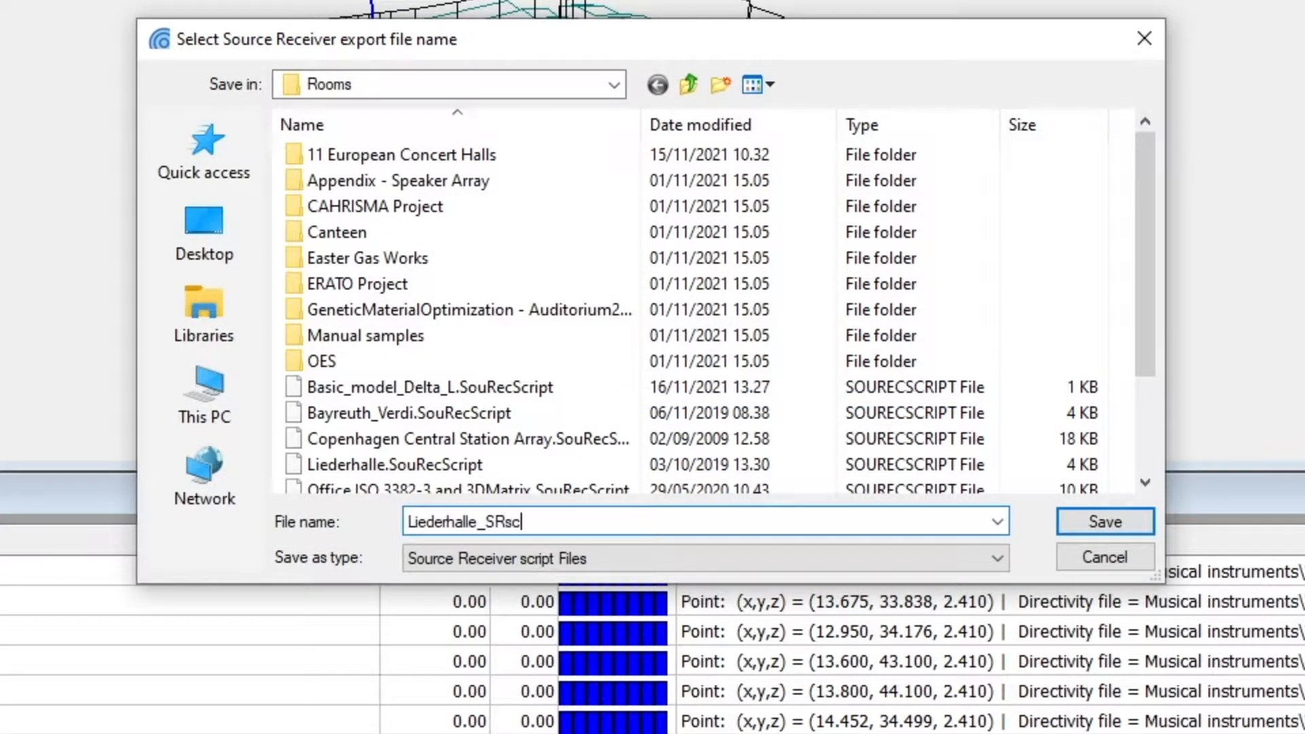
pyautogui.click(1140, 524)
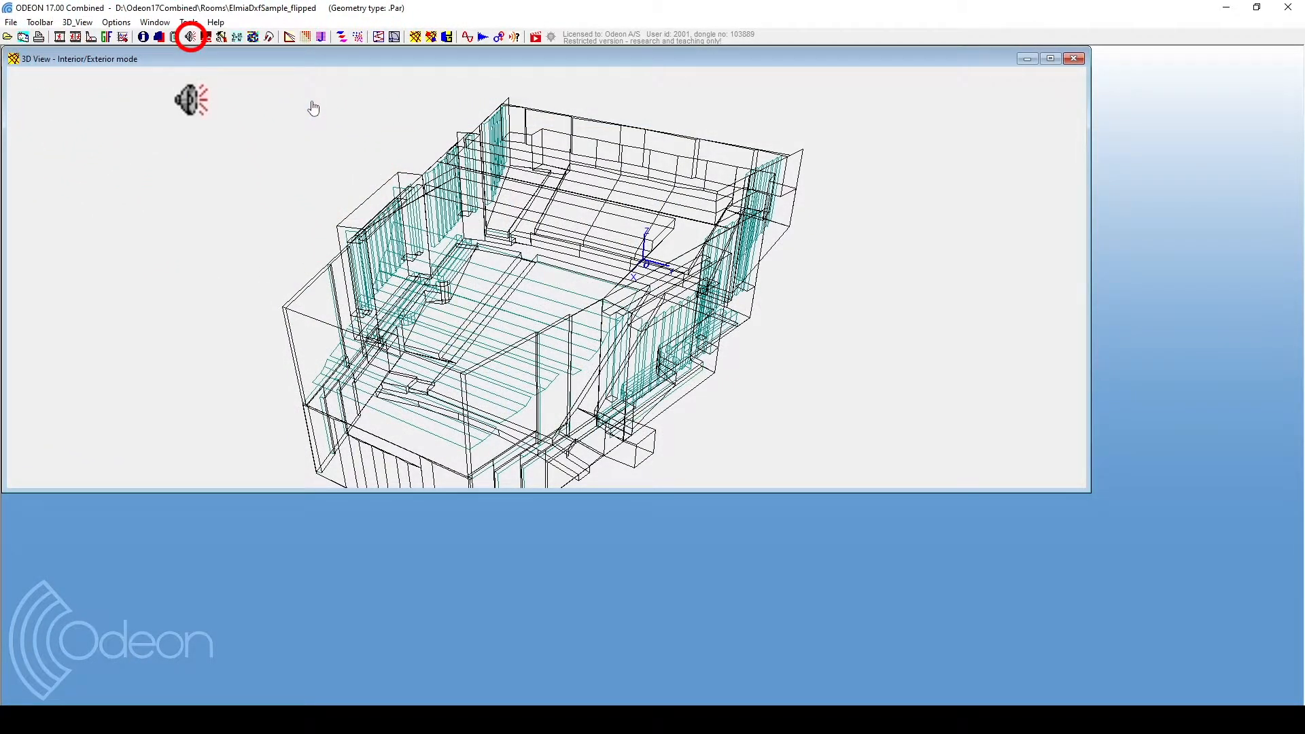
# - Import the Liederhalle_SRscript source receiver script into the room's source-receiver list, clearing the existing sources and receivers instead of appending
pyautogui.click(191, 37)
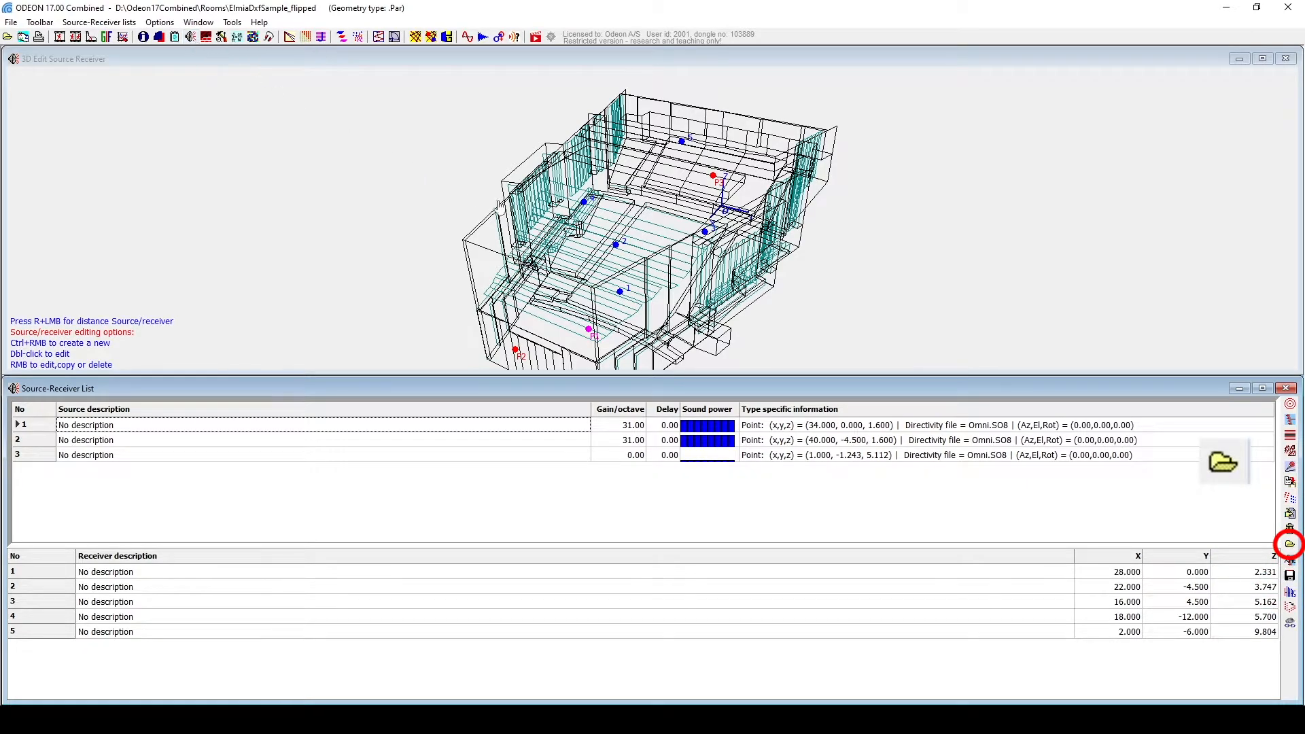
pyautogui.click(1289, 546)
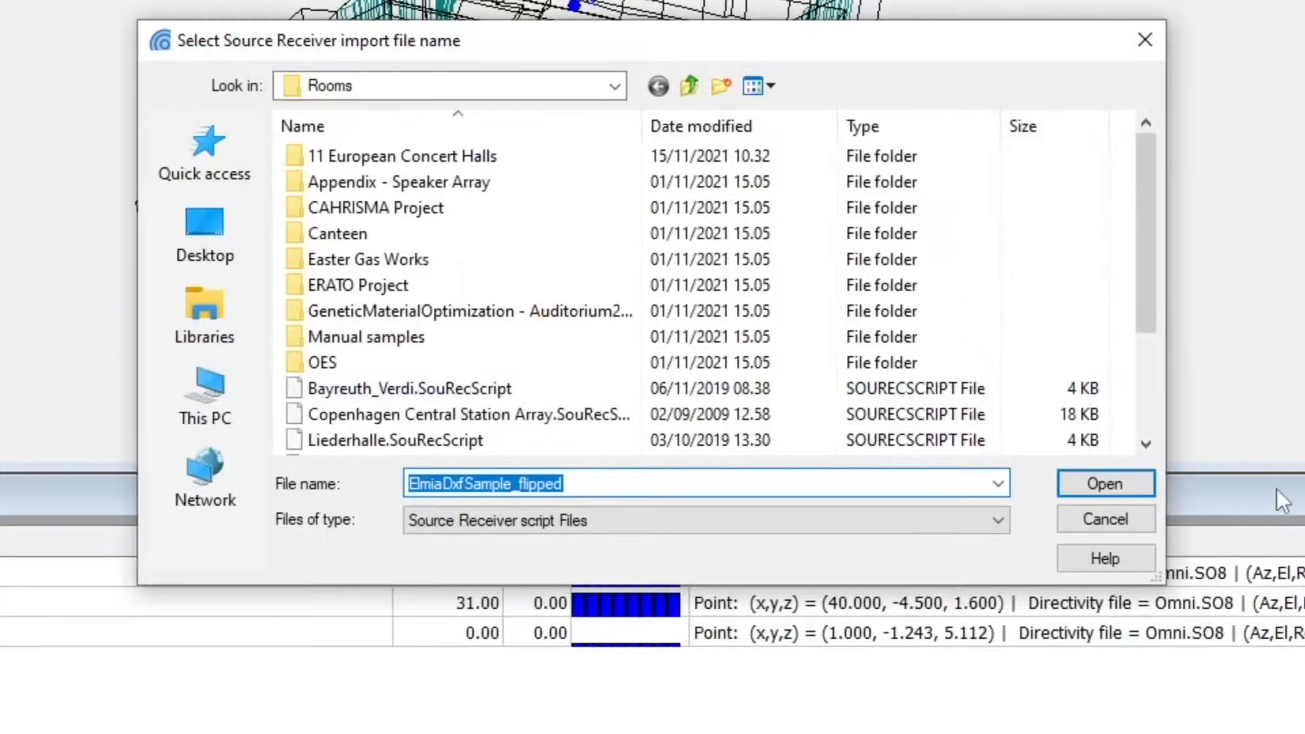
pyautogui.click(1144, 406)
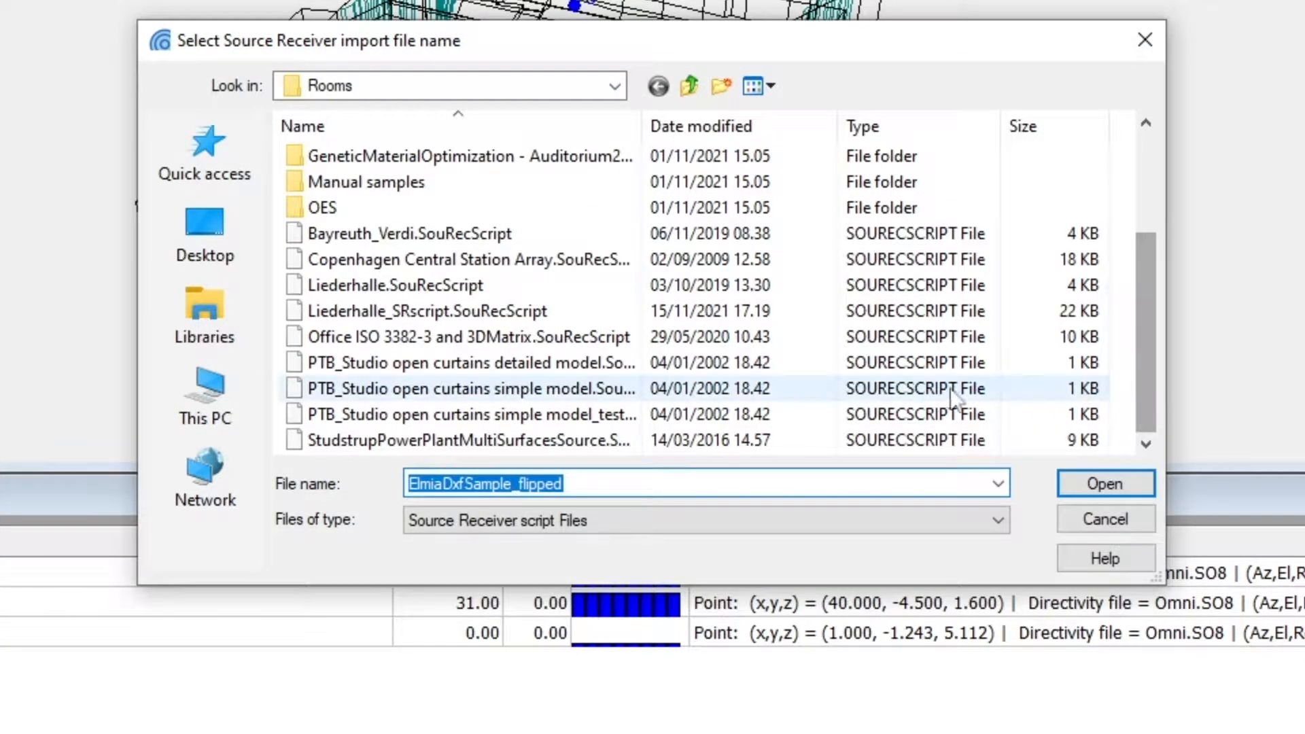
pyautogui.doubleClick(540, 301)
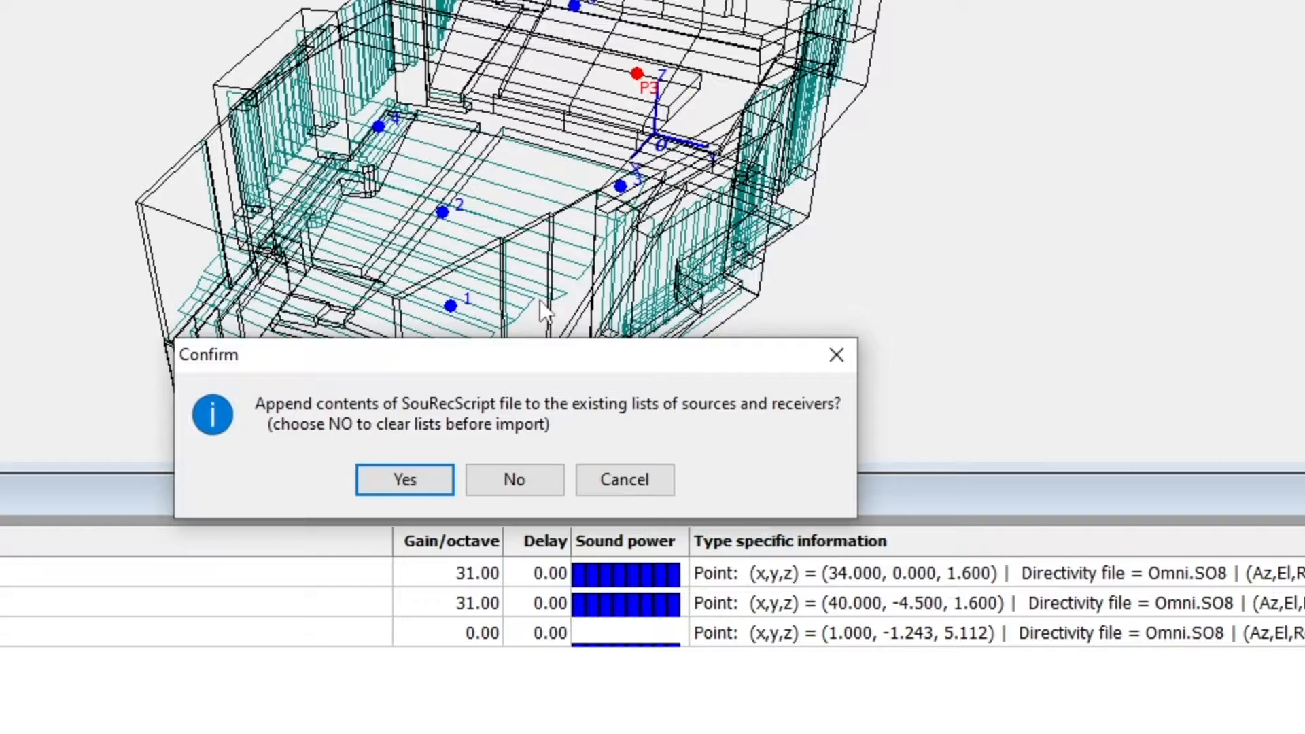
pyautogui.click(531, 478)
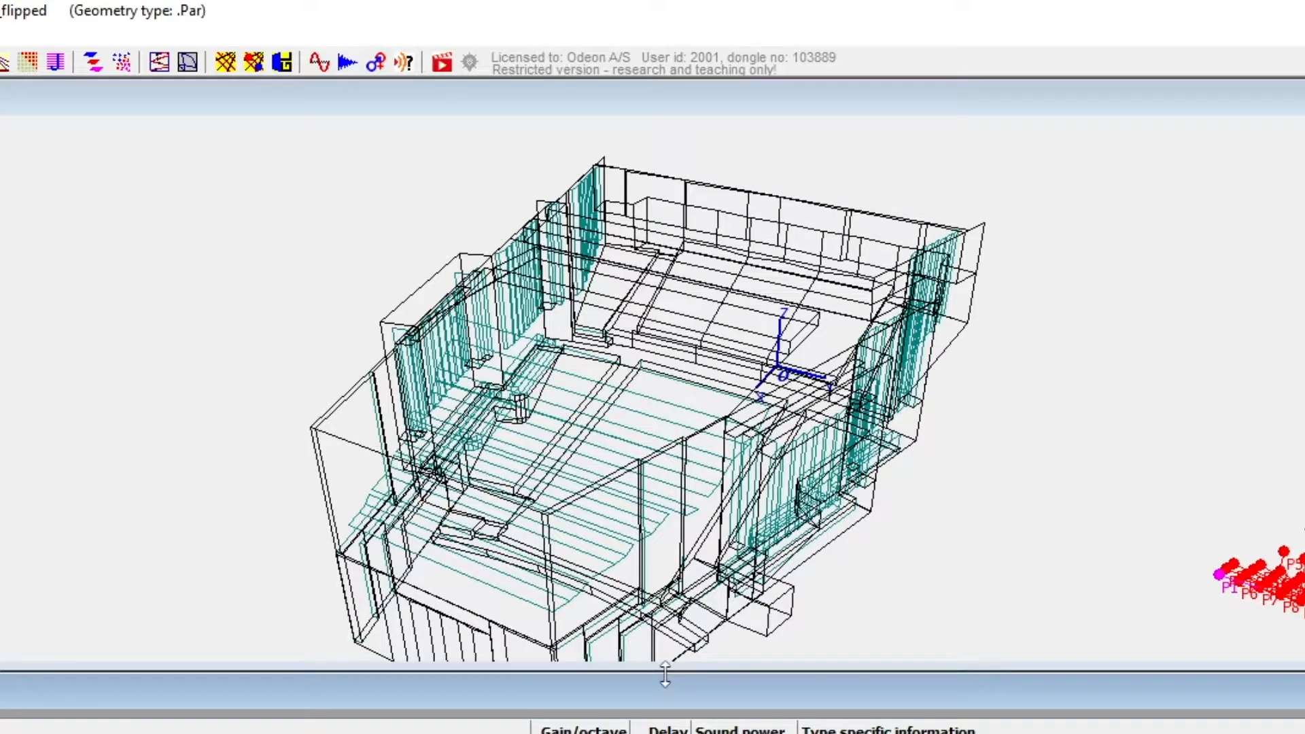
# - Select all the imported sources for group editing and rotate their positions around the Conductor receiver by an azimuth of 180°
pyautogui.moveTo(242, 489); pyautogui.dragTo(836, 545)
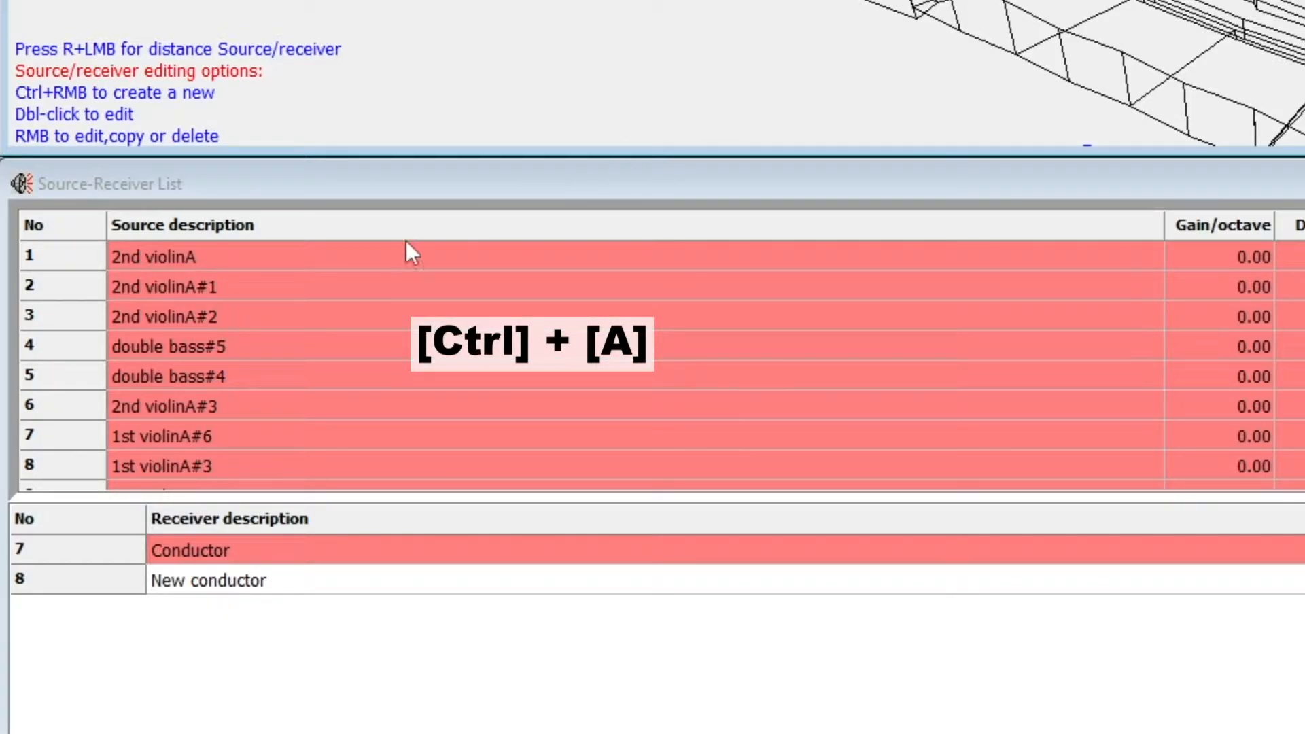
pyautogui.click(383, 256)
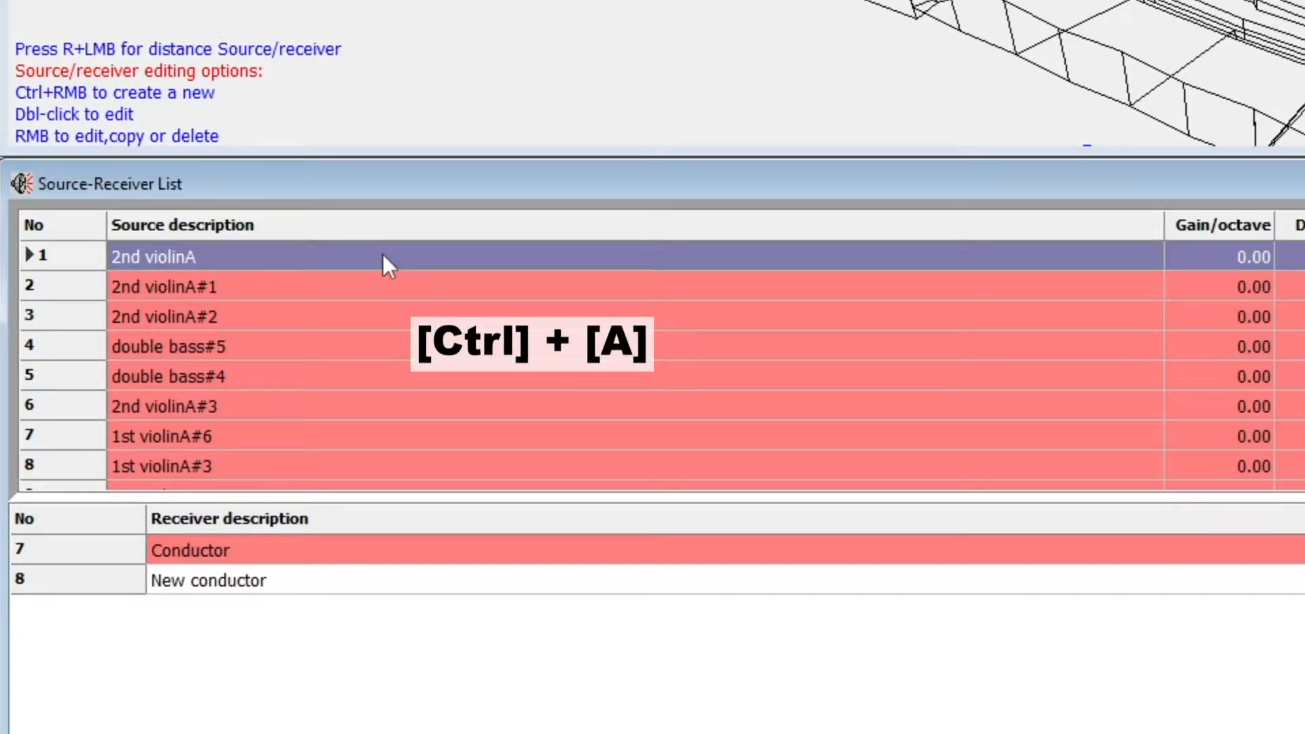
pyautogui.hotkey('ctrl', 'a')
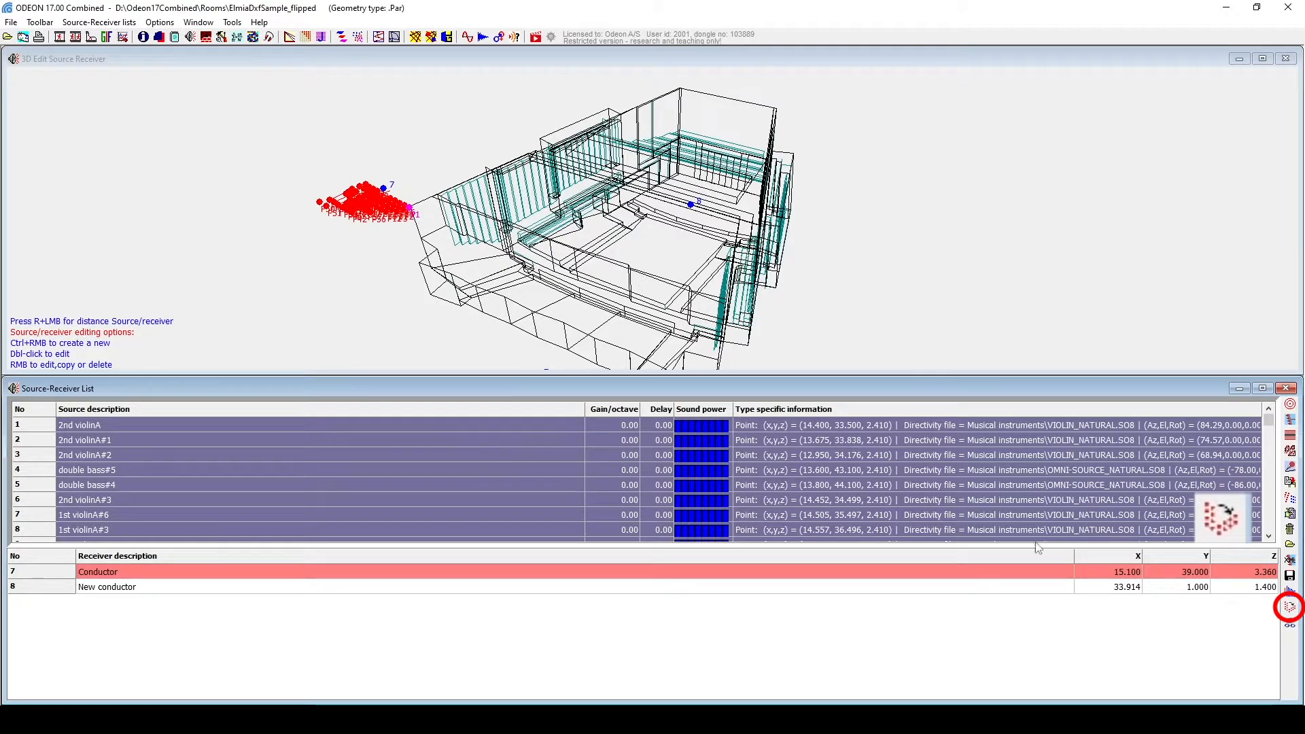
pyautogui.click(1289, 607)
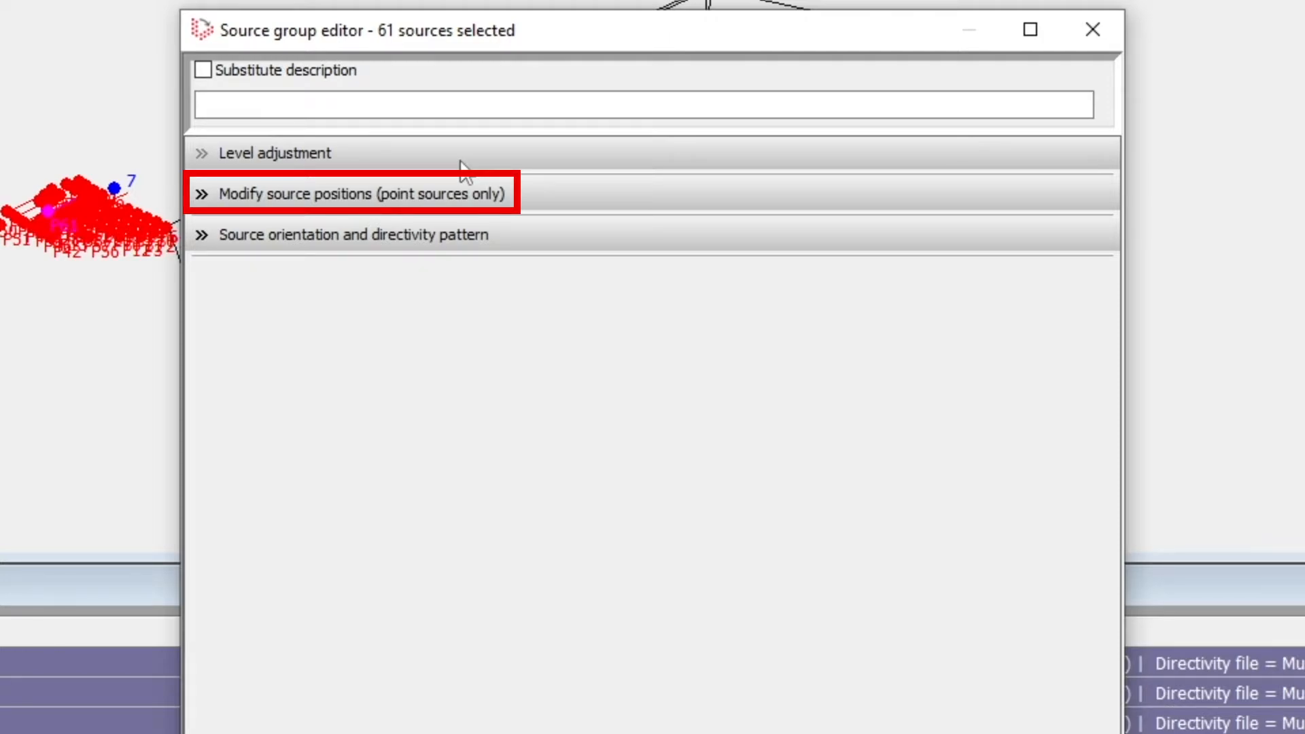
pyautogui.click(460, 199)
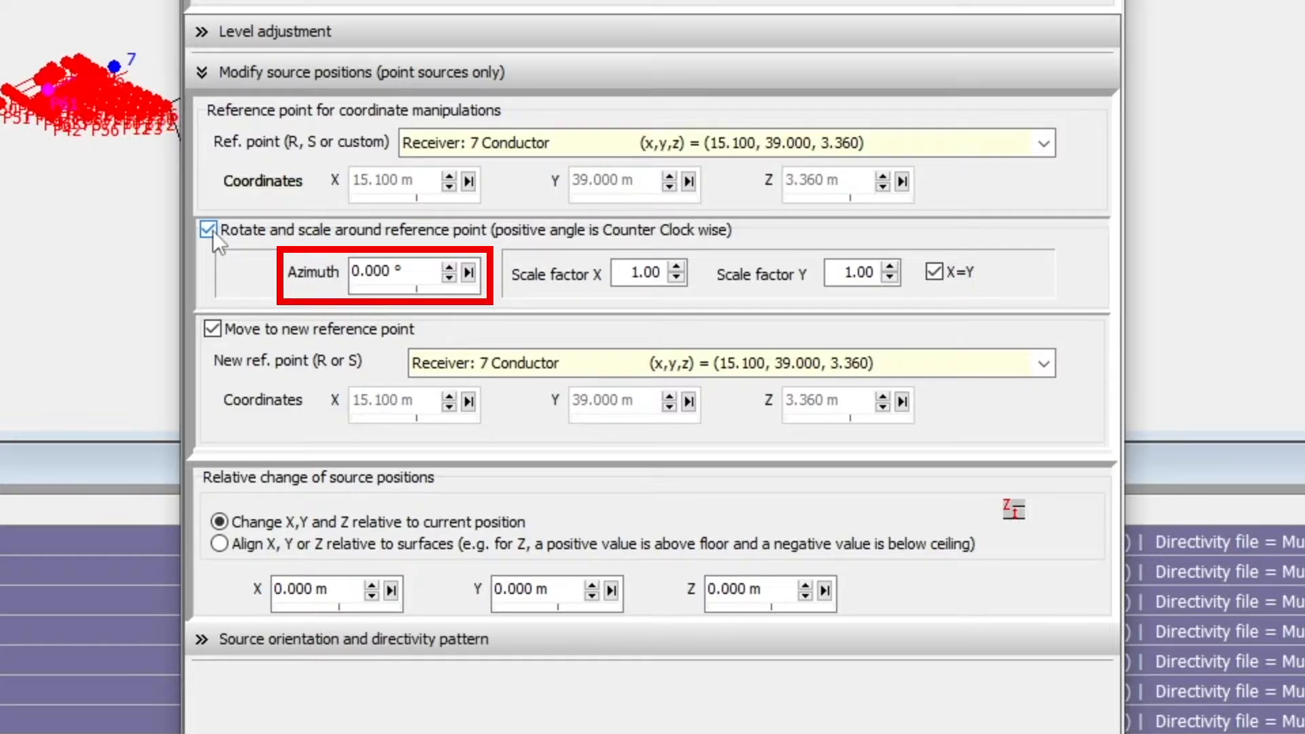
pyautogui.moveTo(403, 272); pyautogui.dragTo(275, 270)
pyautogui.write('180')
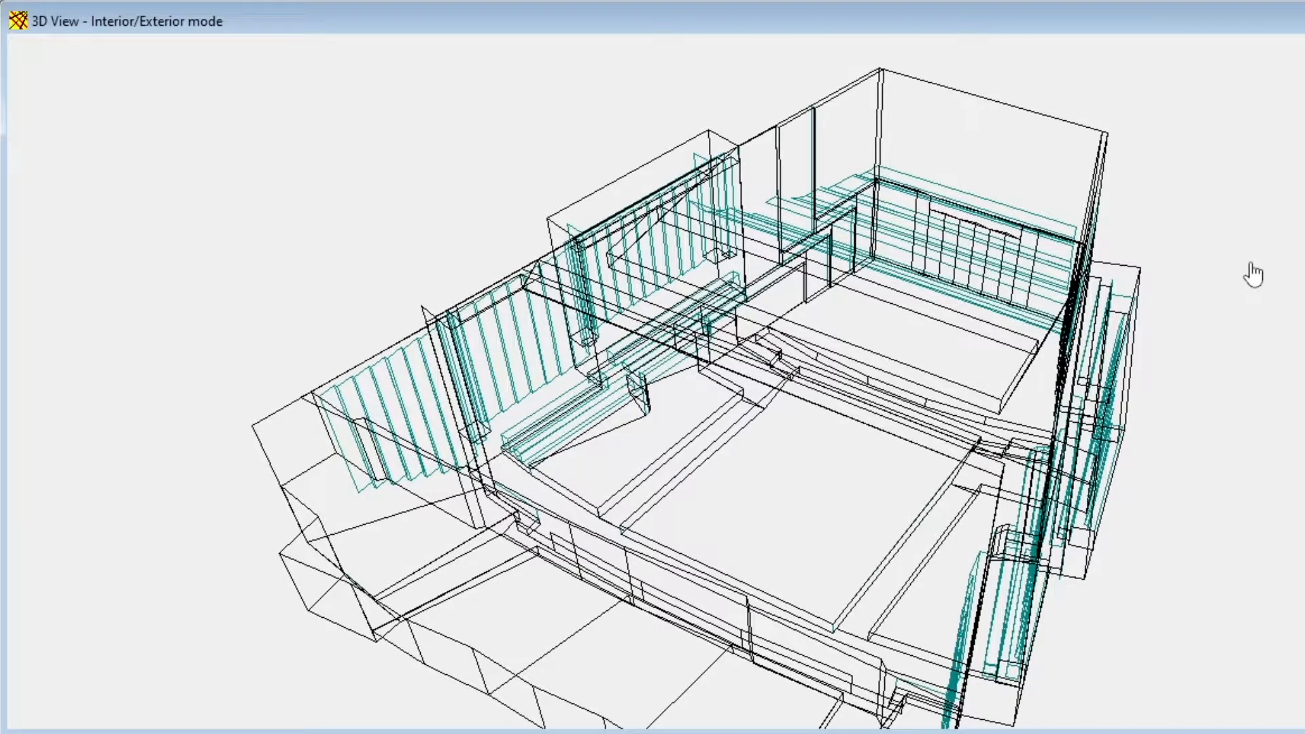
# - Display the model's corner points in the 3D view and measure the distance between two points across the stage
pyautogui.press('m')
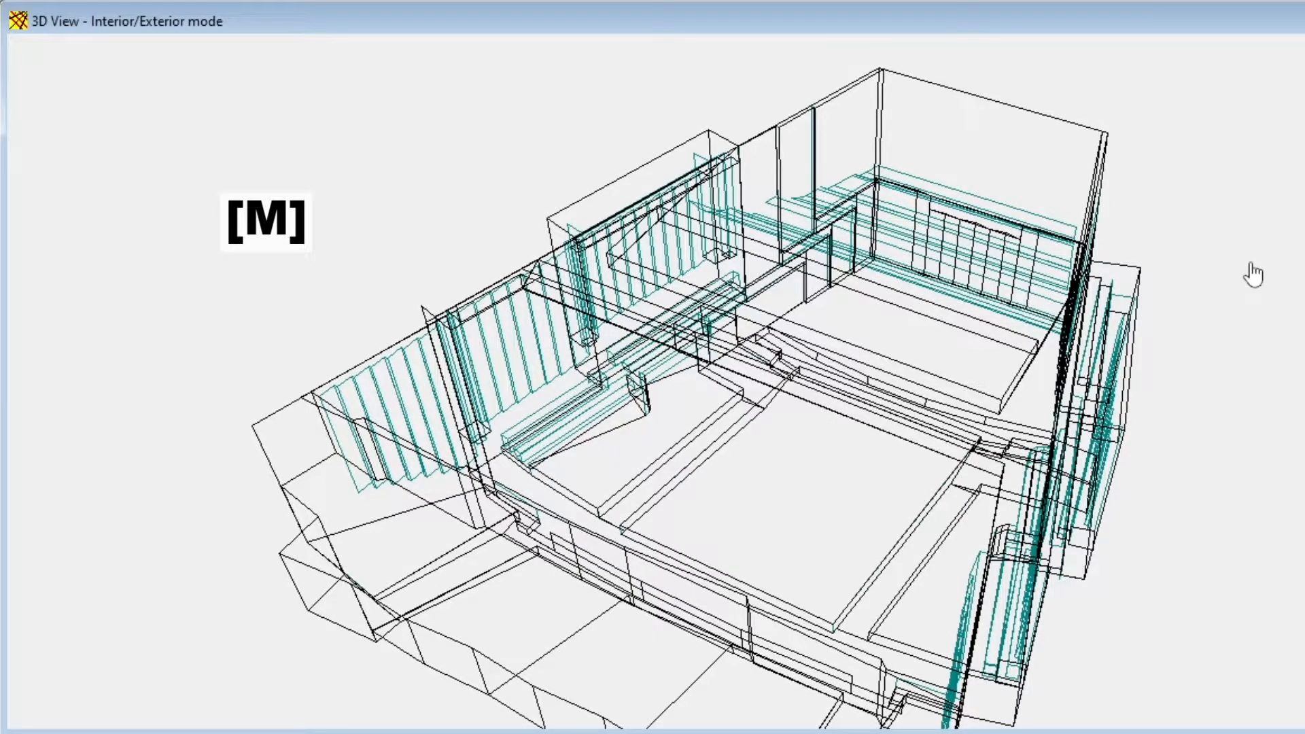
pyautogui.press('m')
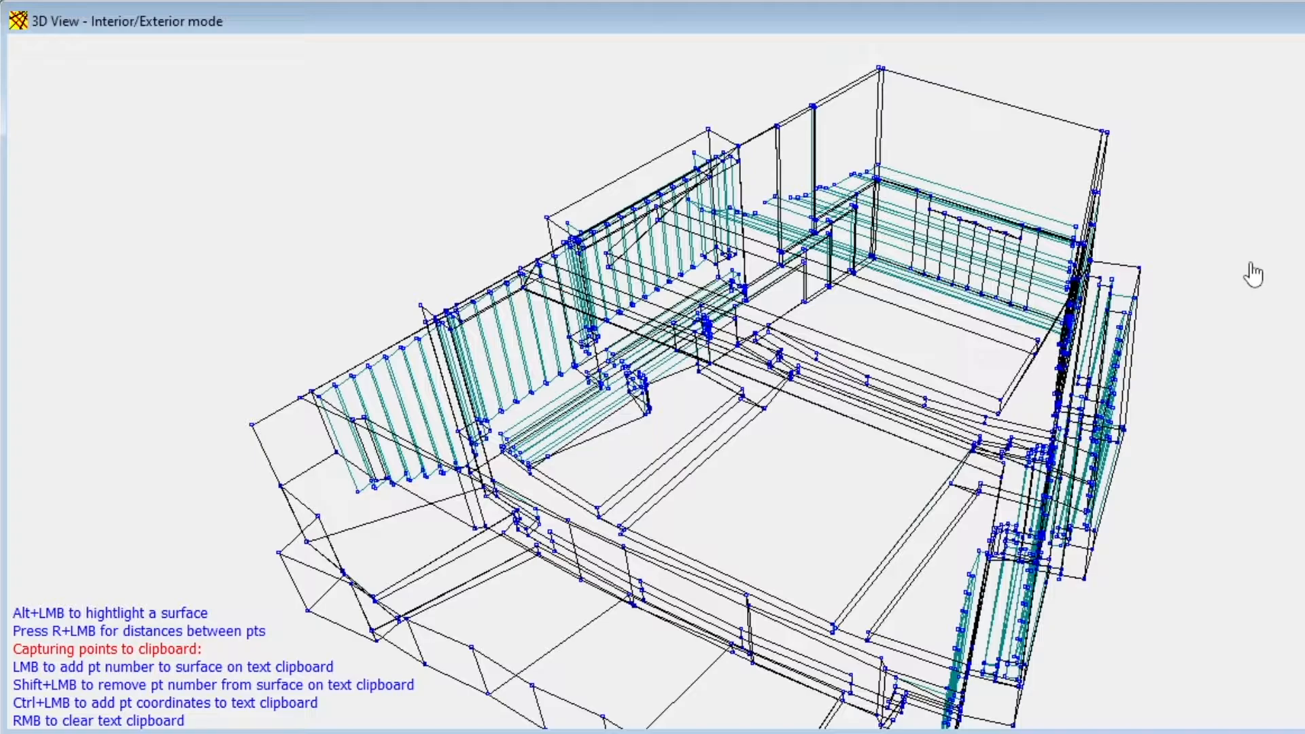
pyautogui.press('r')
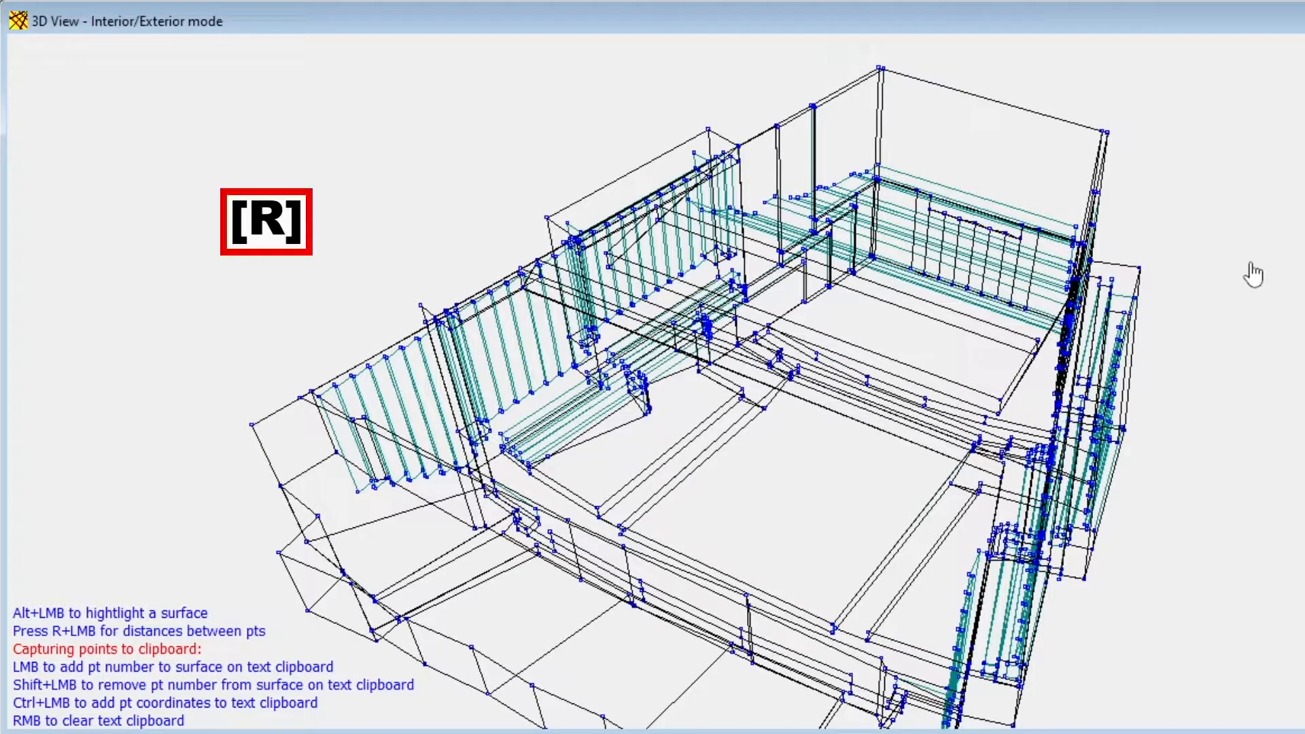
pyautogui.click(1251, 265)
pyautogui.moveTo(802, 307); pyautogui.dragTo(1053, 406)
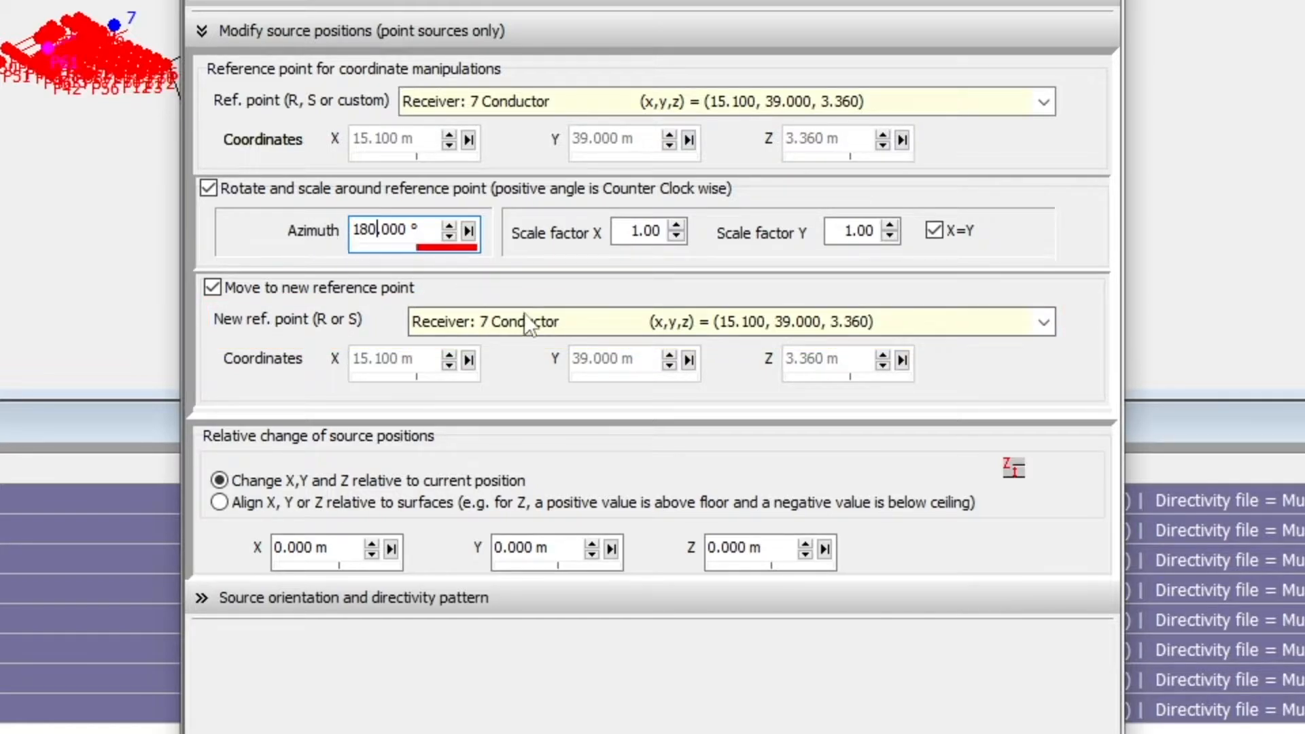
# - Move the source group to the New conductor reference point, align it 0.8 m above the surfaces along the Z axis, and apply the changes
pyautogui.click(537, 328)
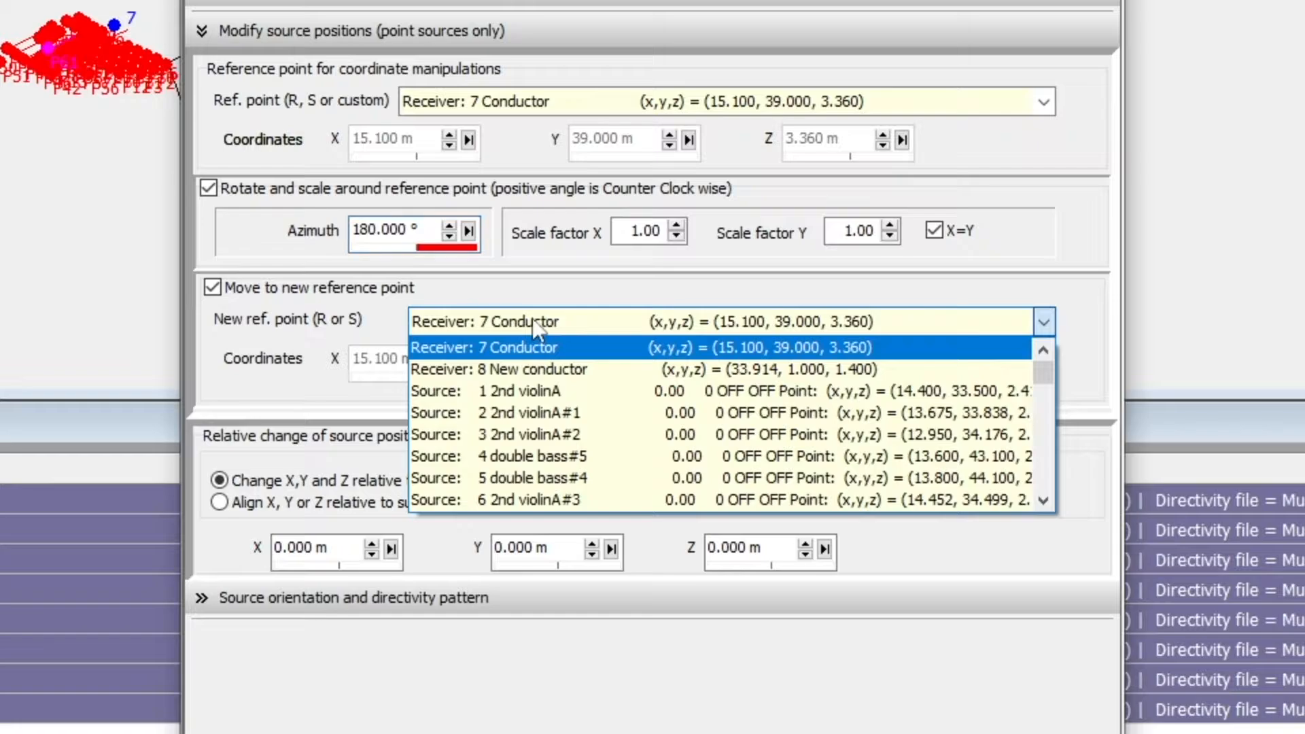
pyautogui.click(535, 369)
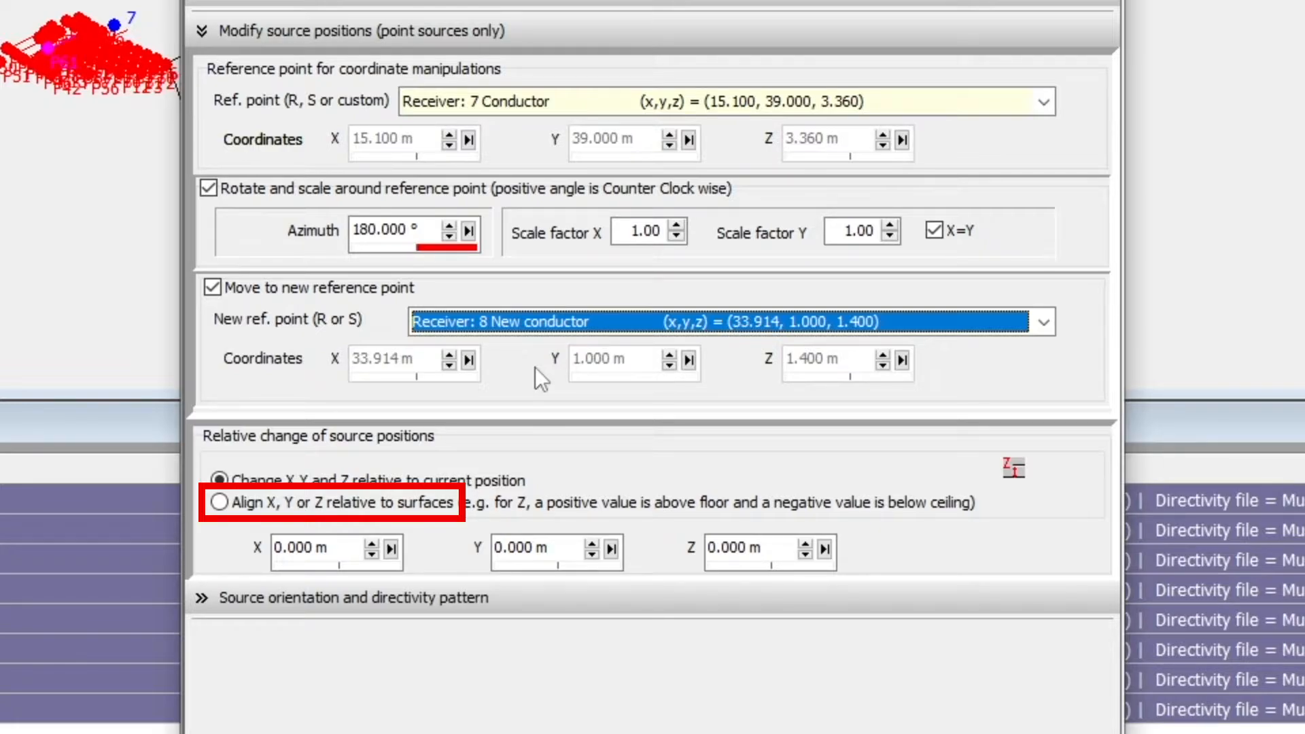
pyautogui.click(226, 506)
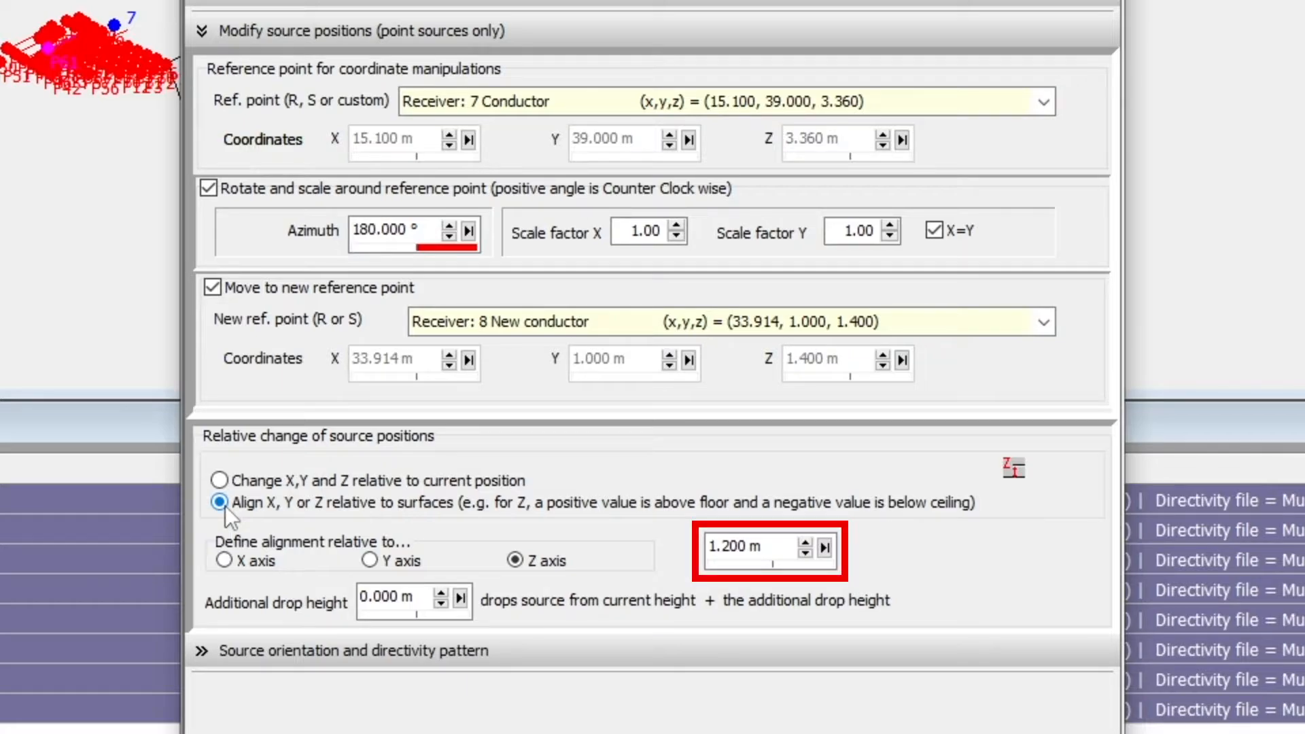
pyautogui.click(780, 543)
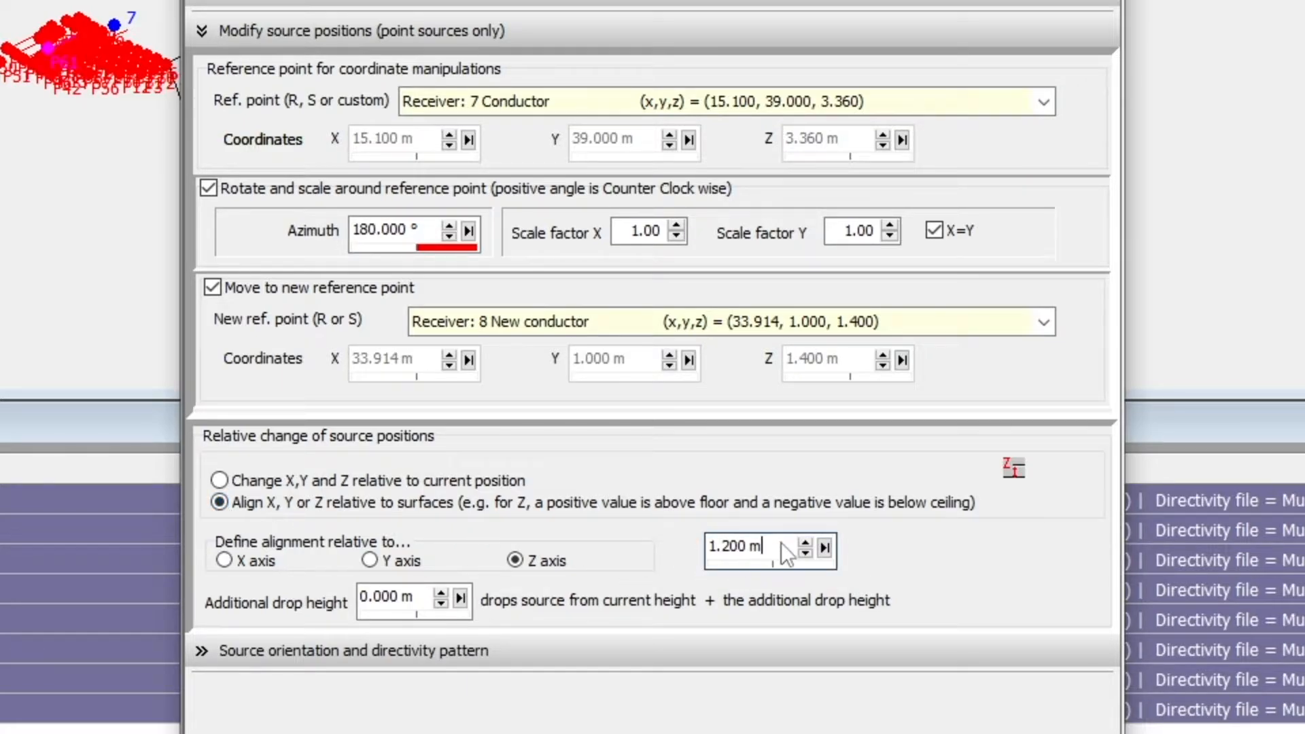
pyautogui.moveTo(780, 543); pyautogui.dragTo(675, 543)
pyautogui.write('0.8')
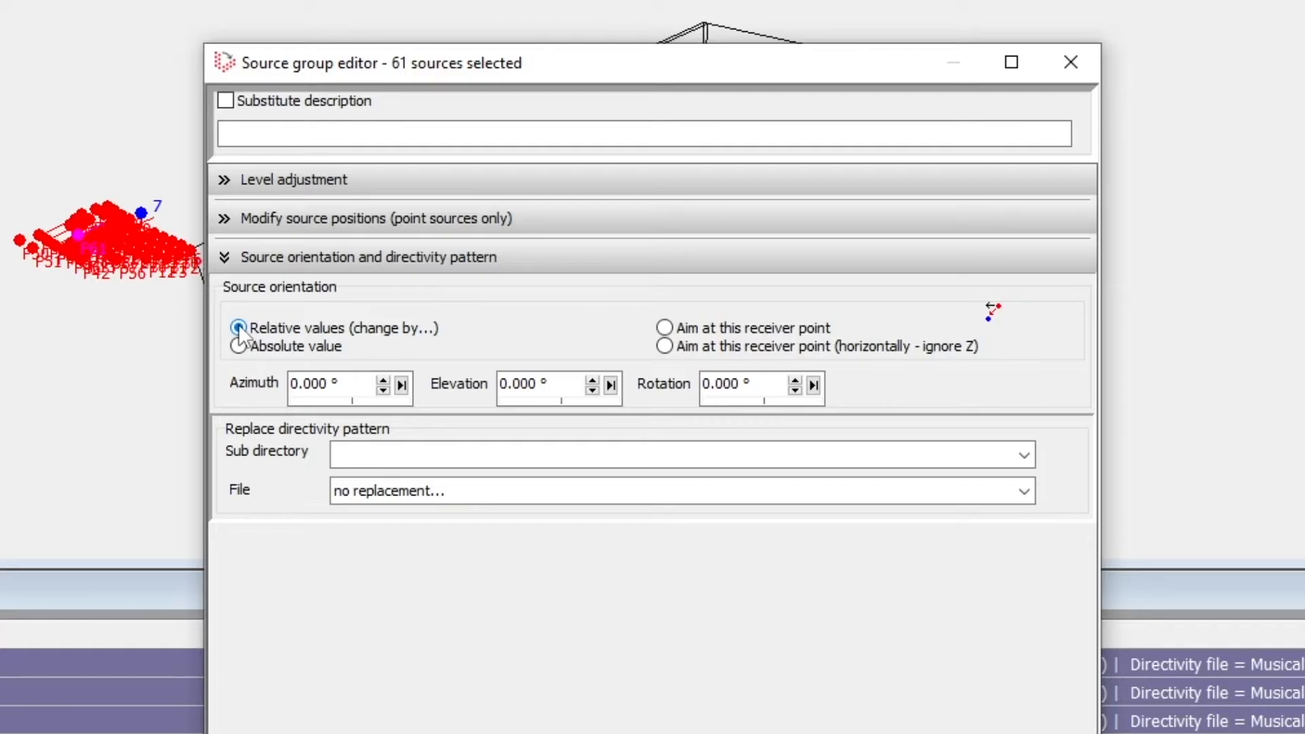
pyautogui.click(1077, 72)
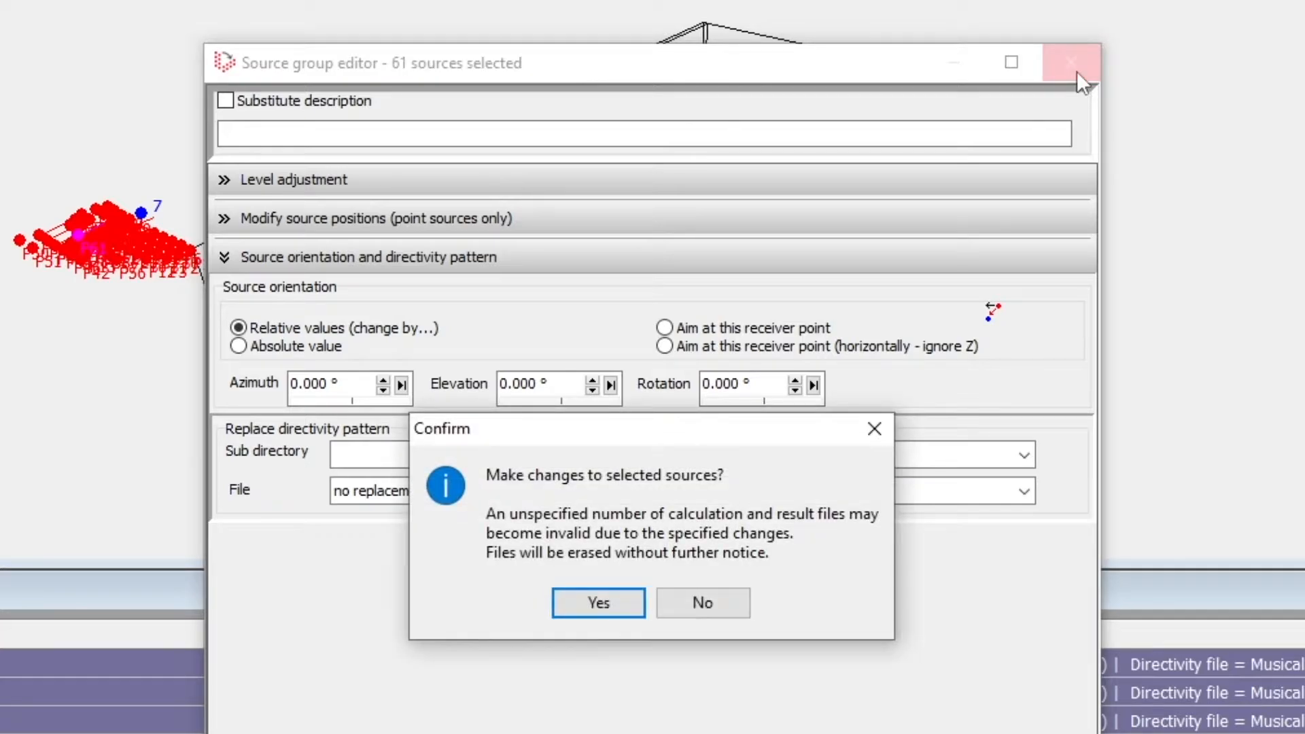
pyautogui.click(607, 605)
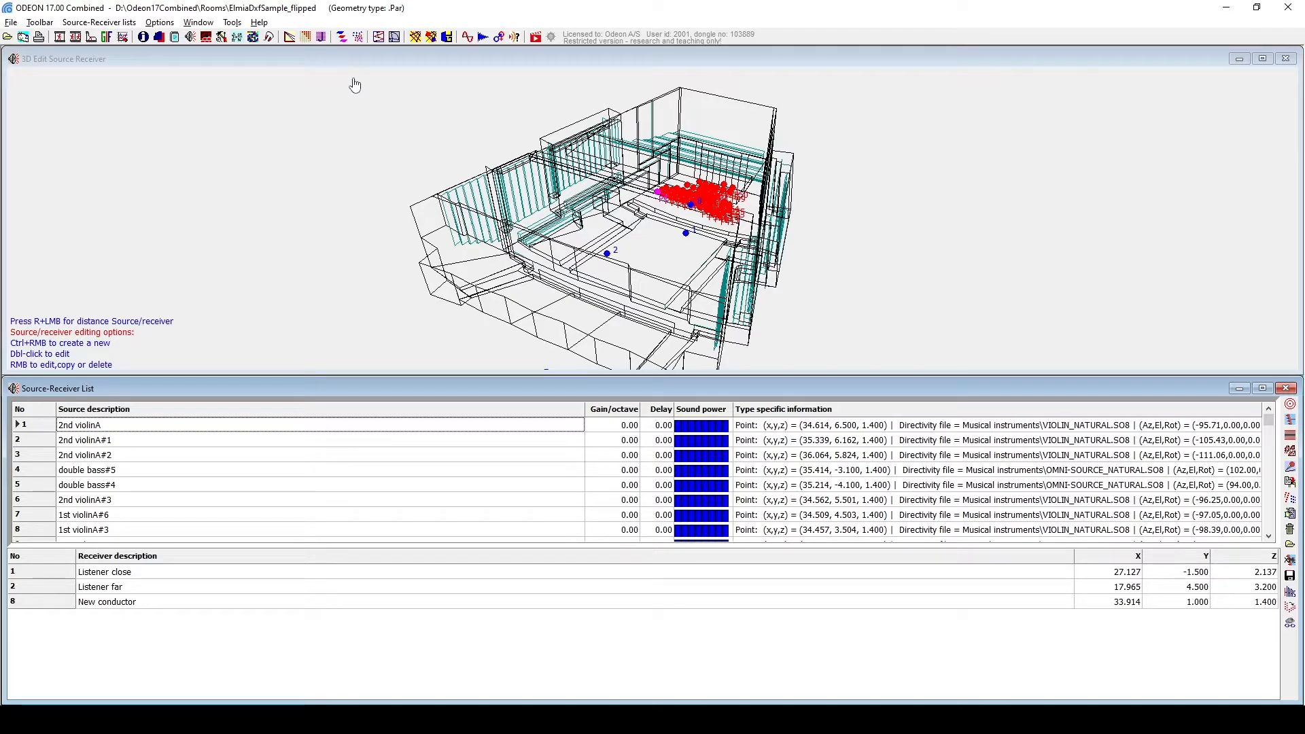
# - Set up a multi source/signal auralisation mix described as Full orchestra, with the Listener close receiver looking at source P9 1st violinA
pyautogui.click(325, 36)
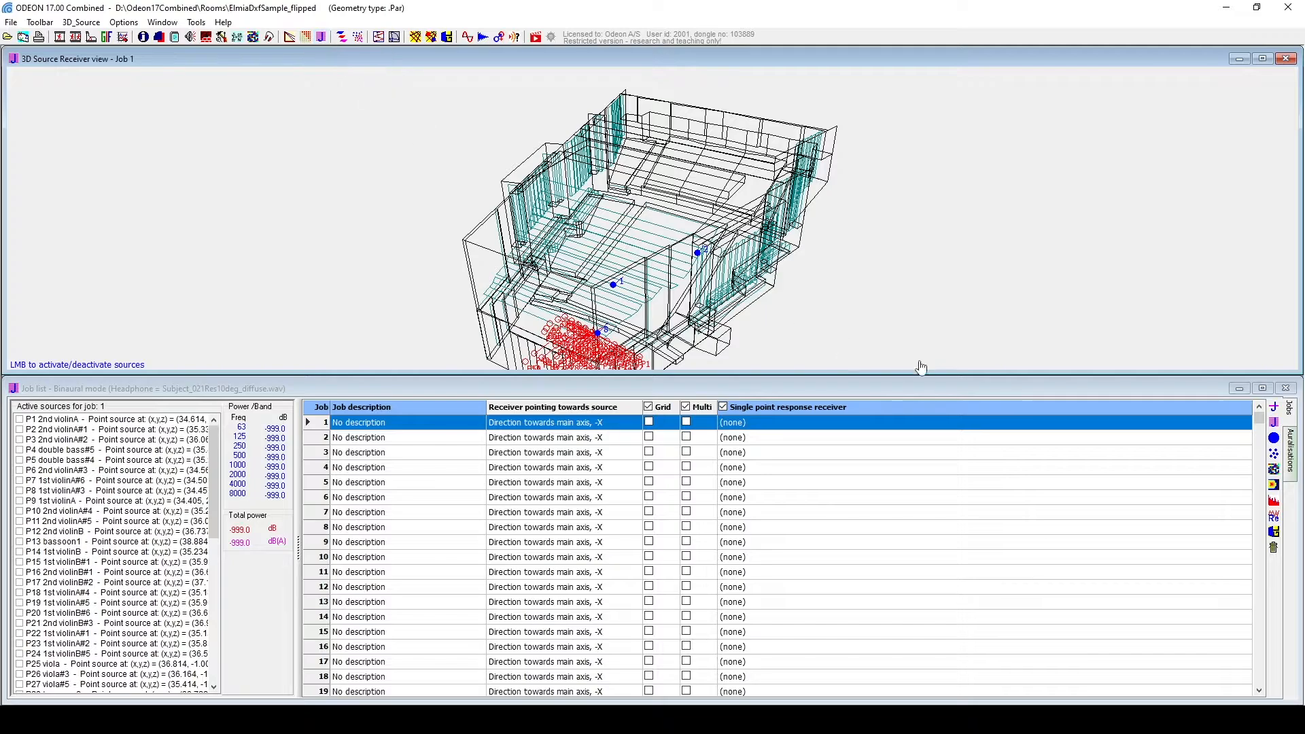
pyautogui.click(1290, 459)
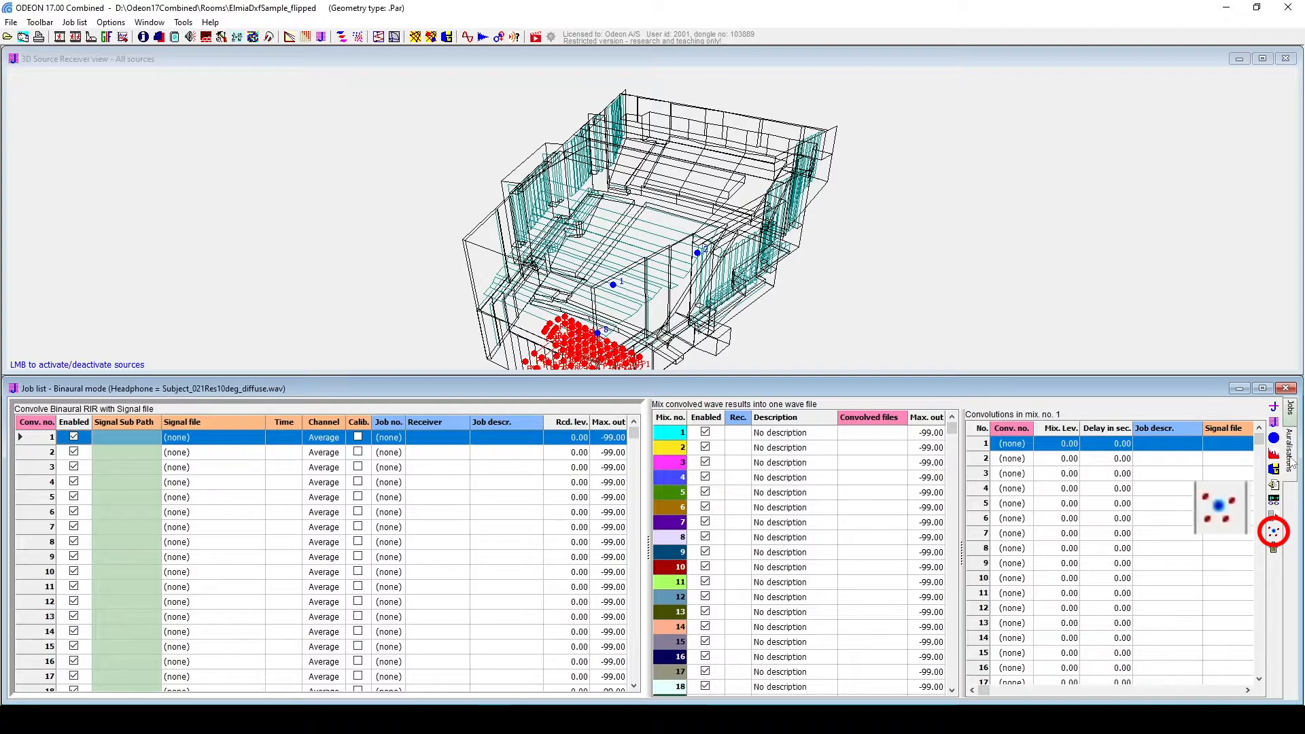
pyautogui.click(1274, 532)
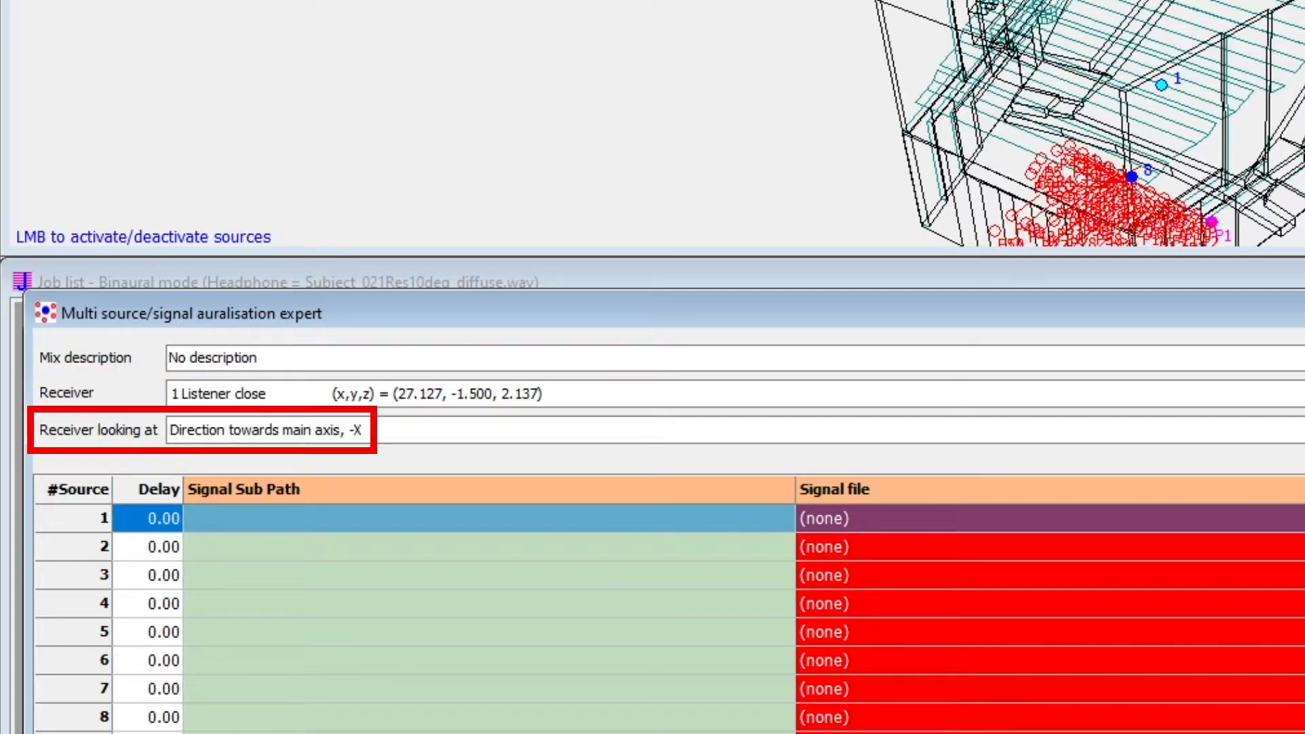
pyautogui.click(447, 365)
pyautogui.write('Full or')
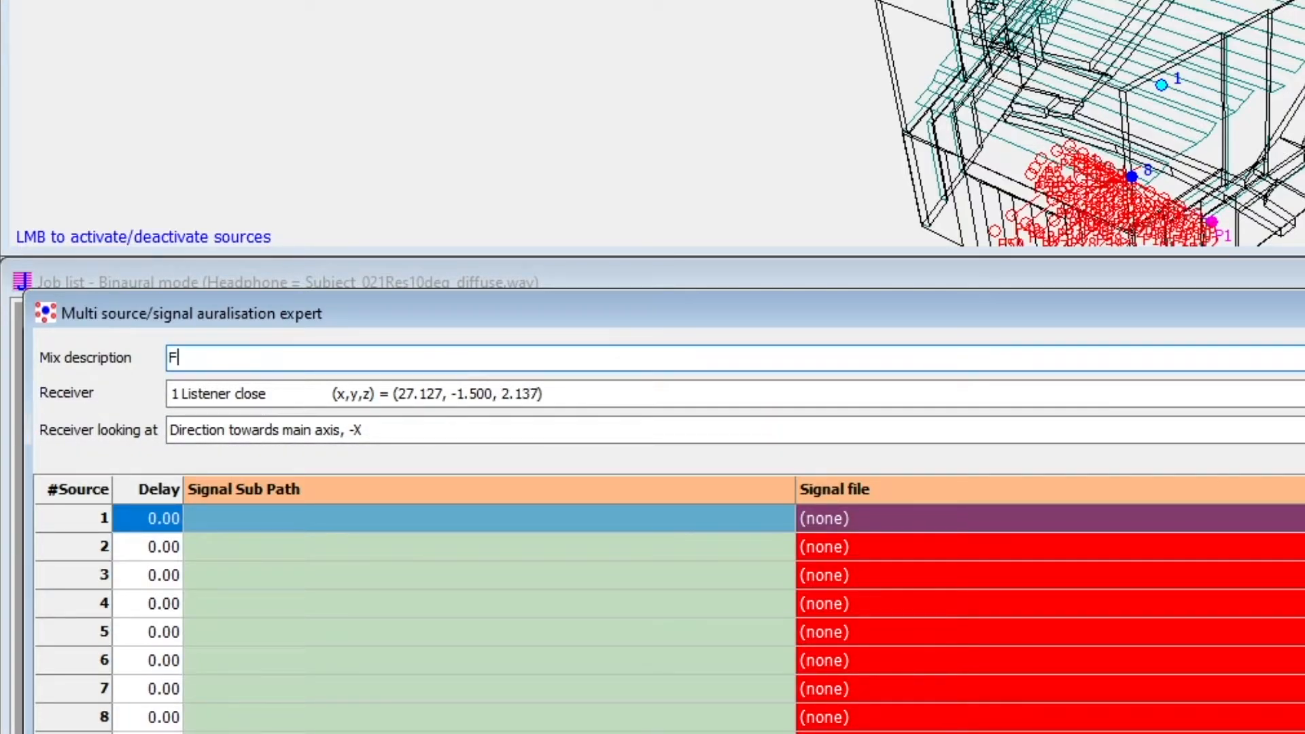
pyautogui.write('chestra')
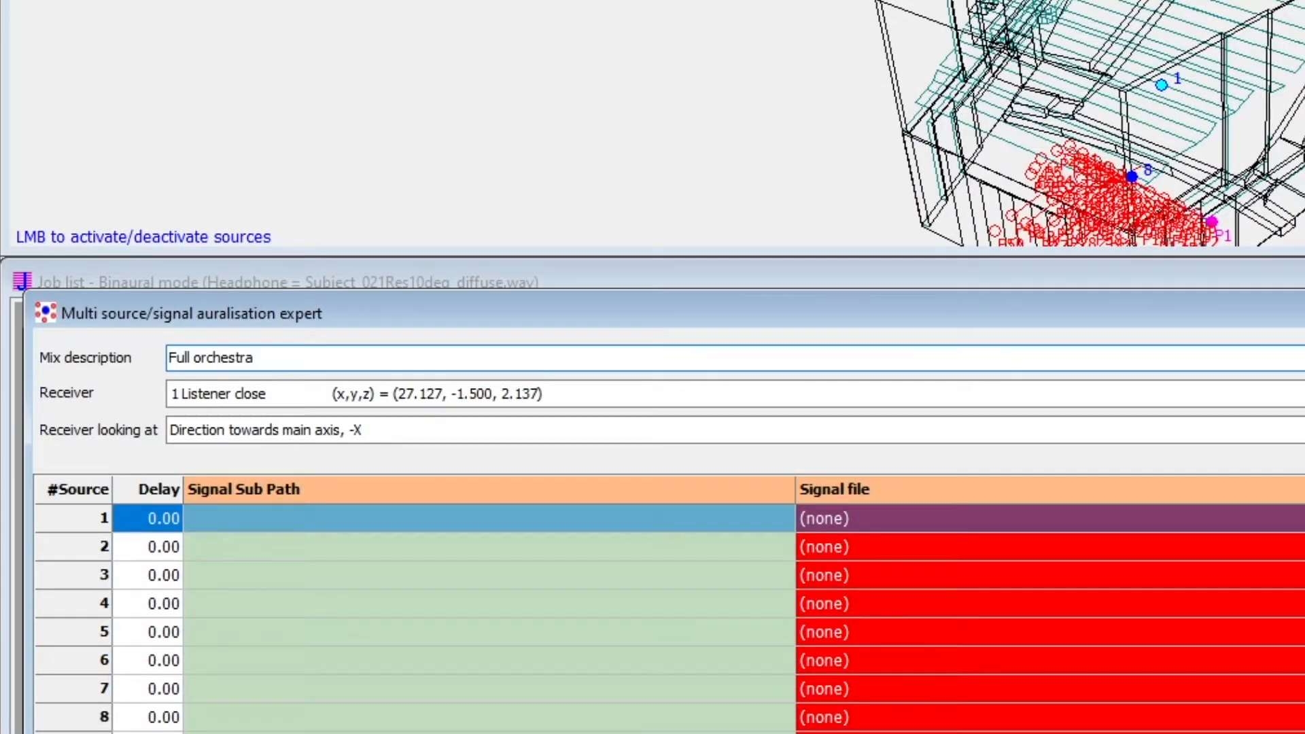
pyautogui.click(434, 439)
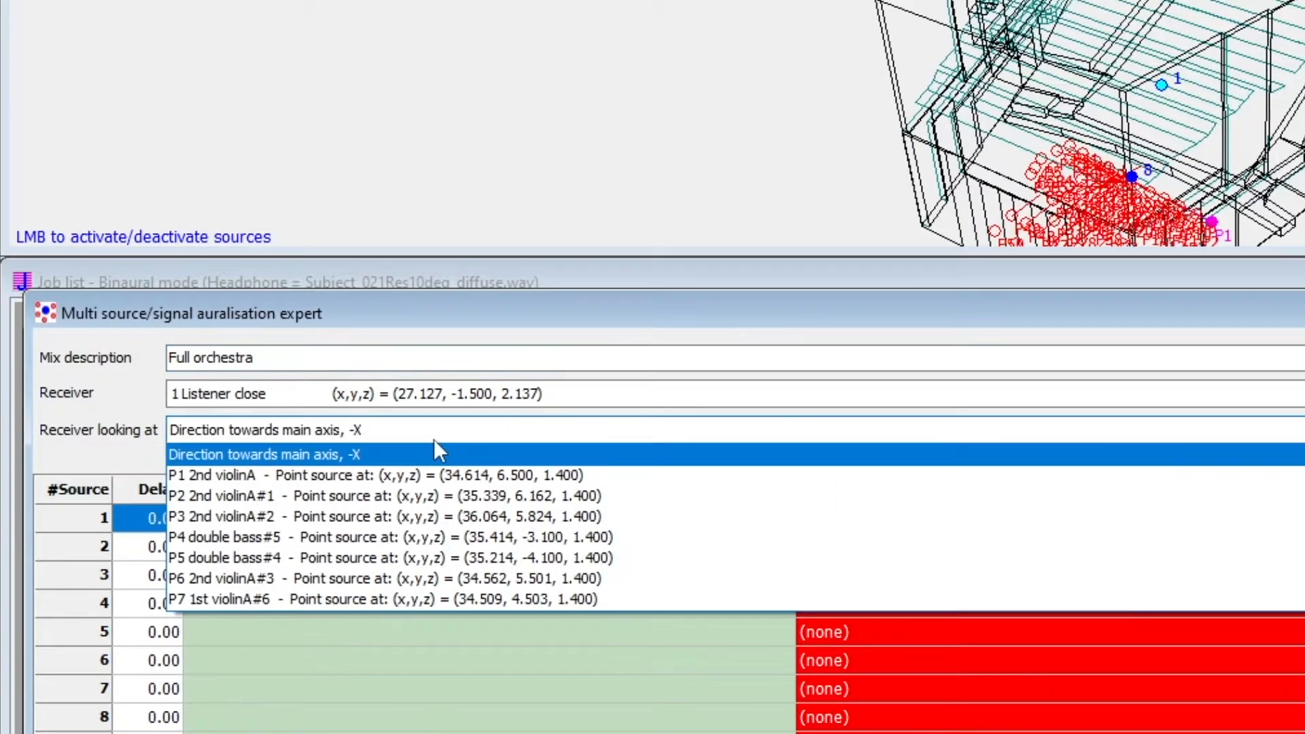
pyautogui.scroll(-2, 441, 503)
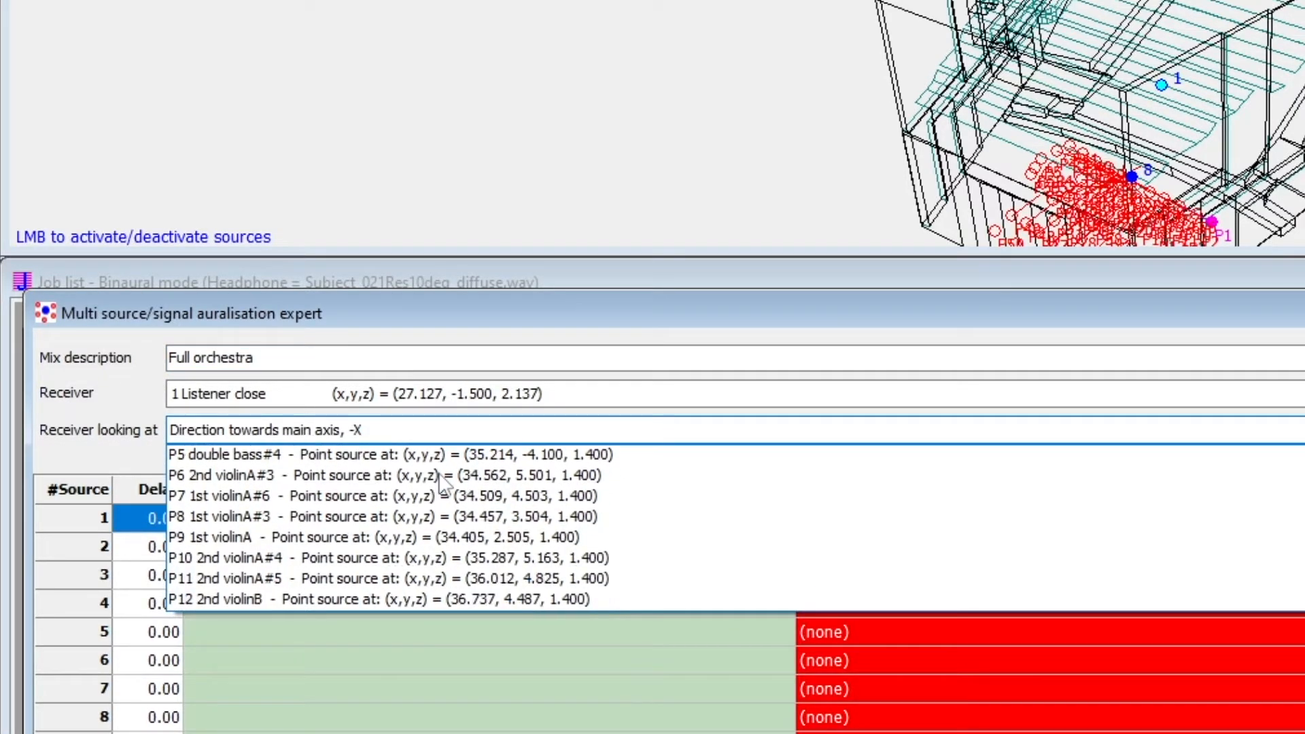
pyautogui.click(442, 537)
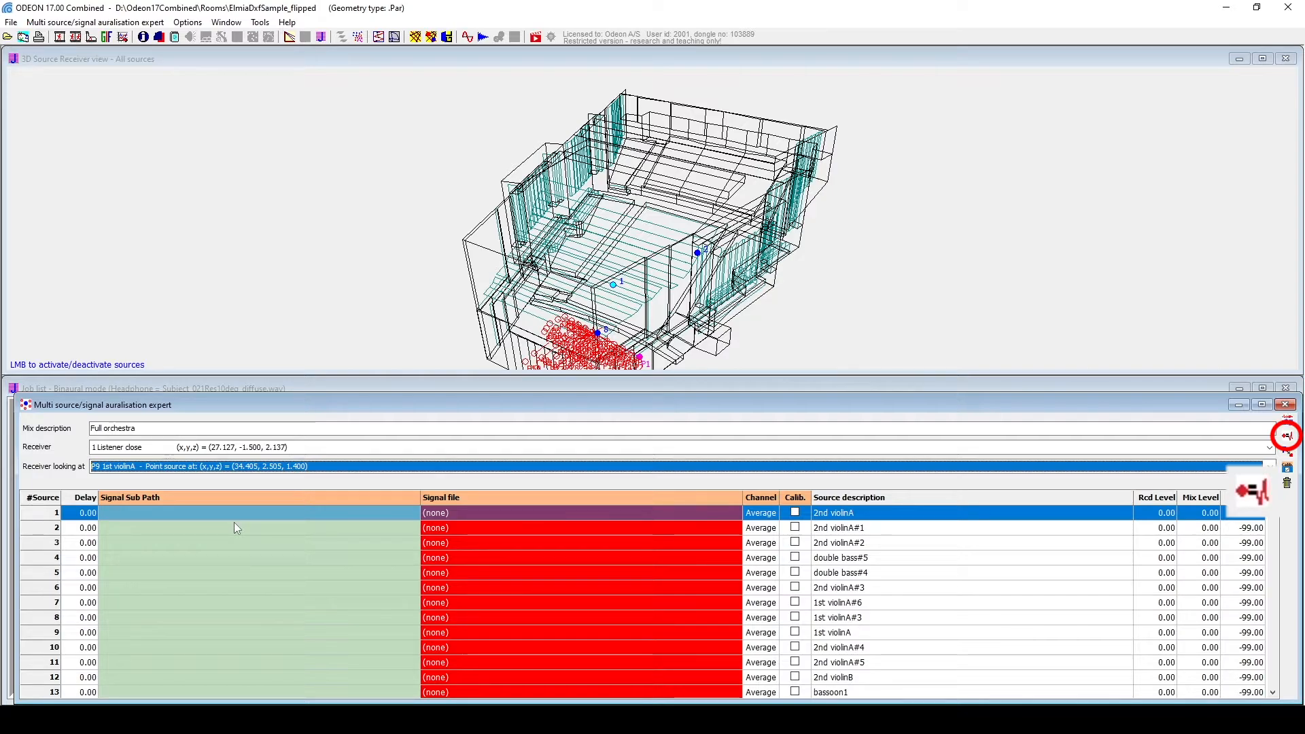
# - Pair the sources with the wave files from the Brahms - No.4, 3rd movement folder and save the auralisation mix
pyautogui.click(1286, 435)
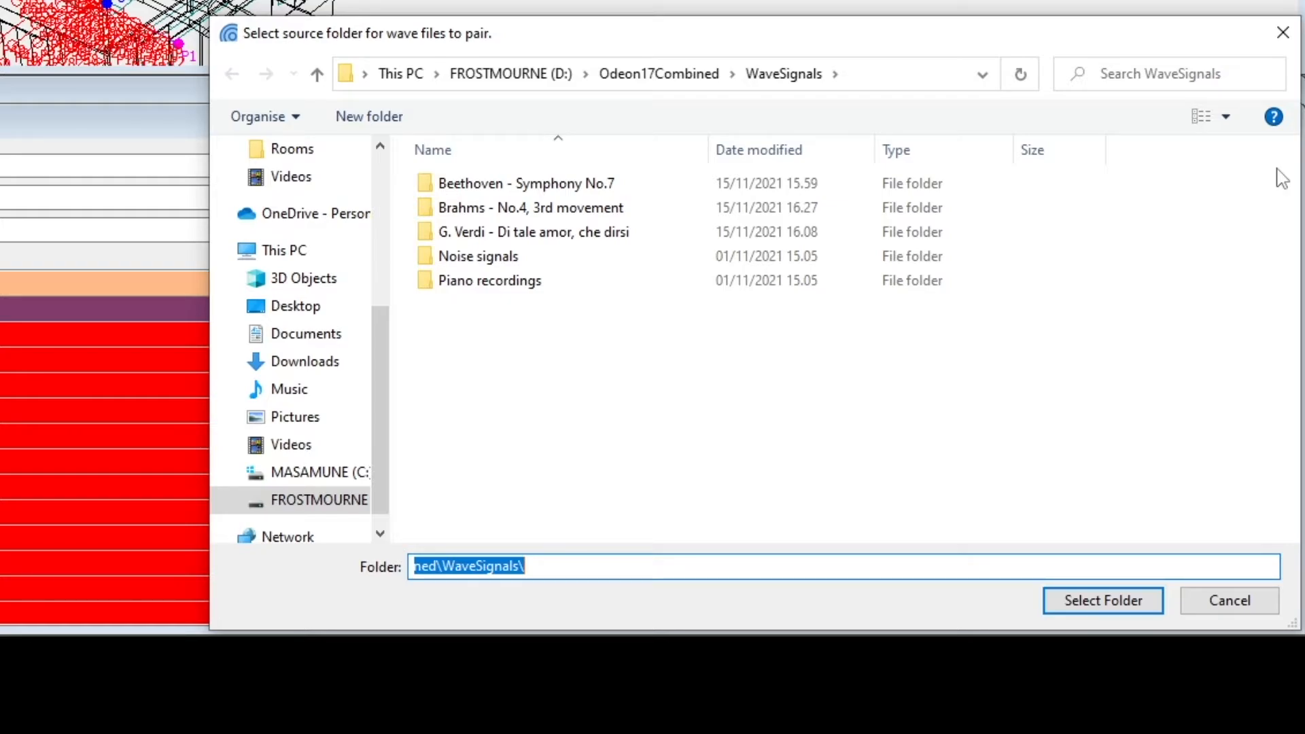
pyautogui.doubleClick(619, 213)
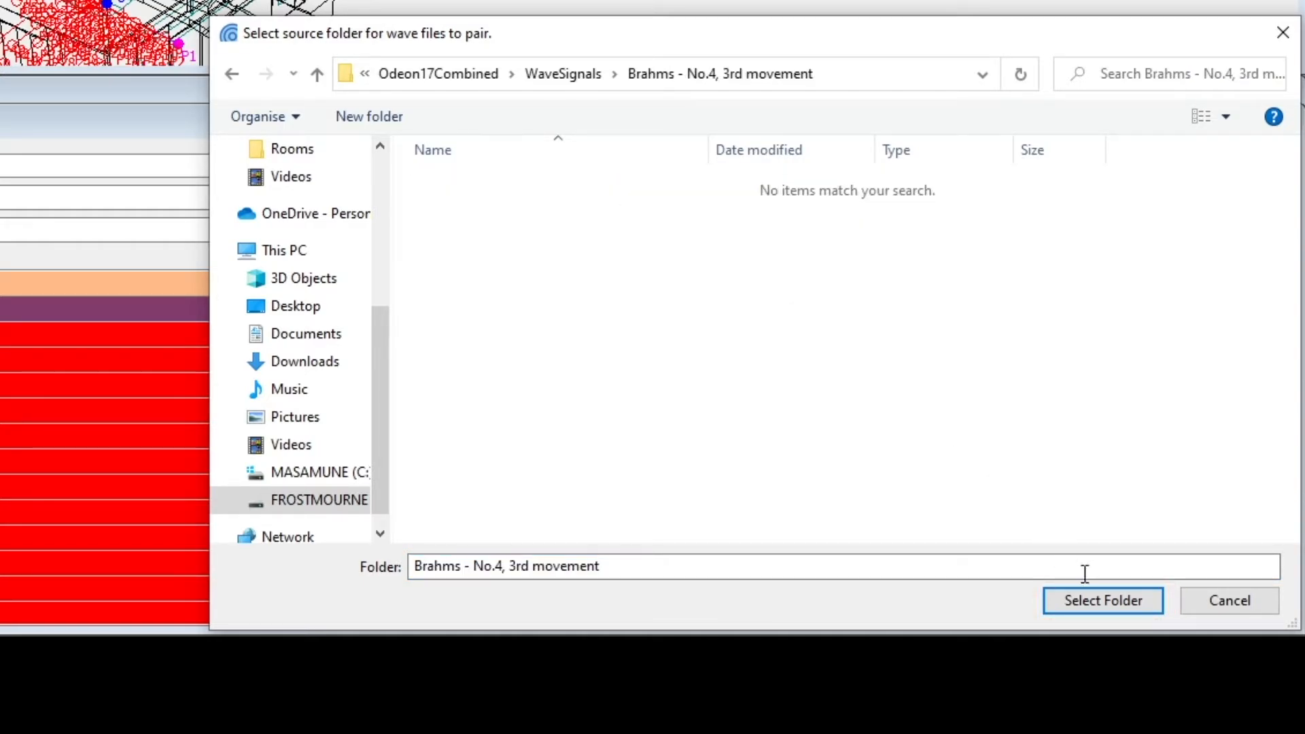
pyautogui.click(1104, 600)
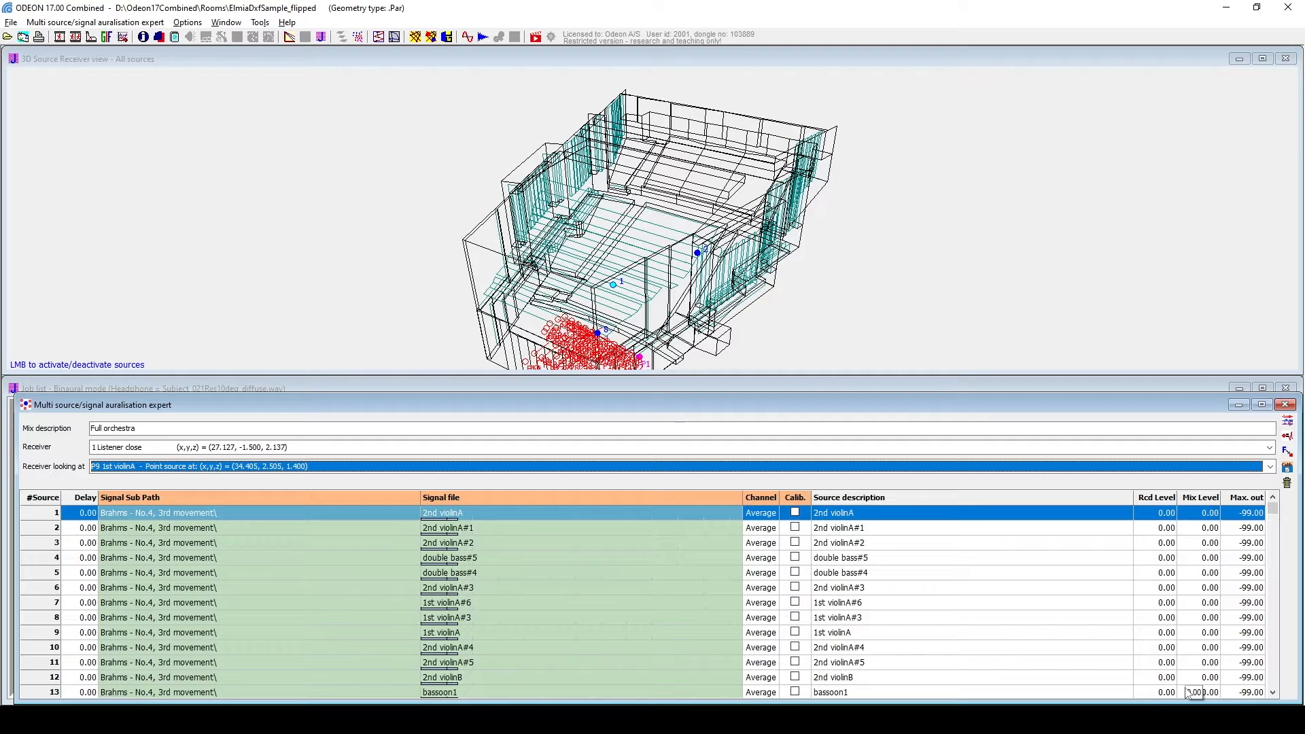
pyautogui.click(1284, 406)
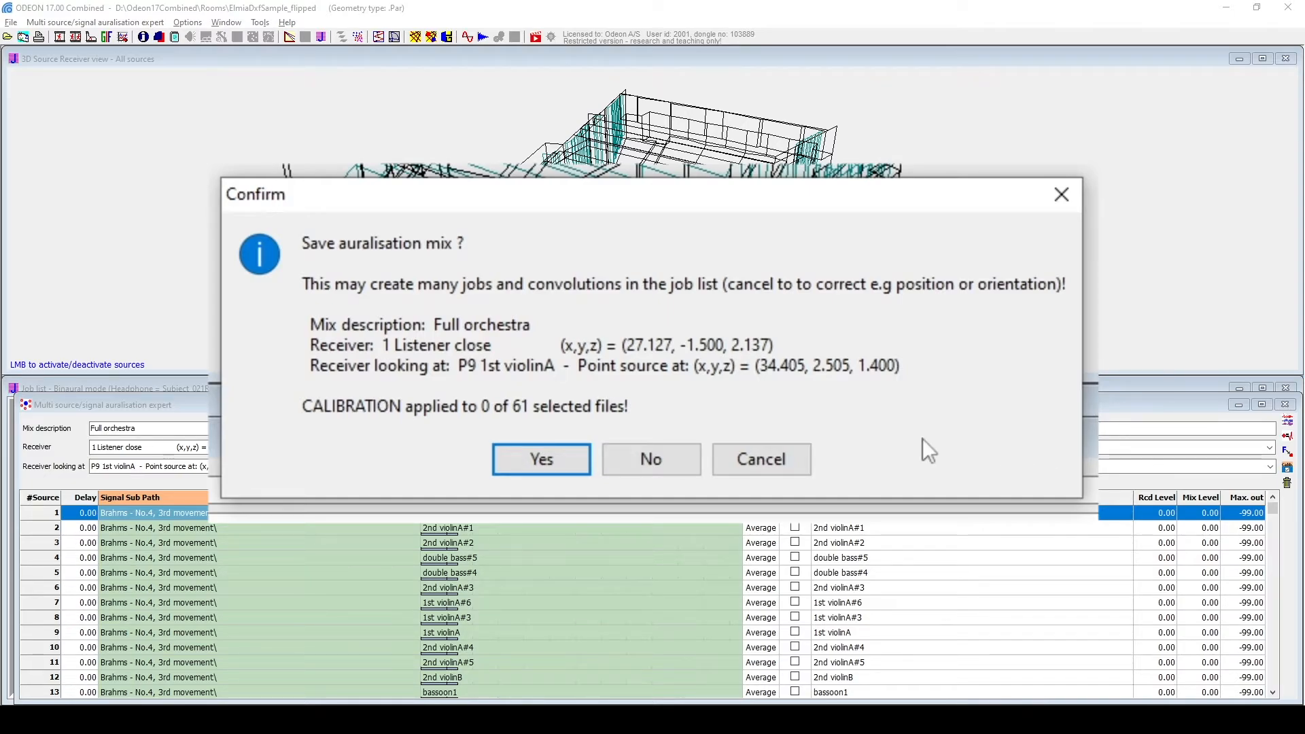
pyautogui.click(525, 464)
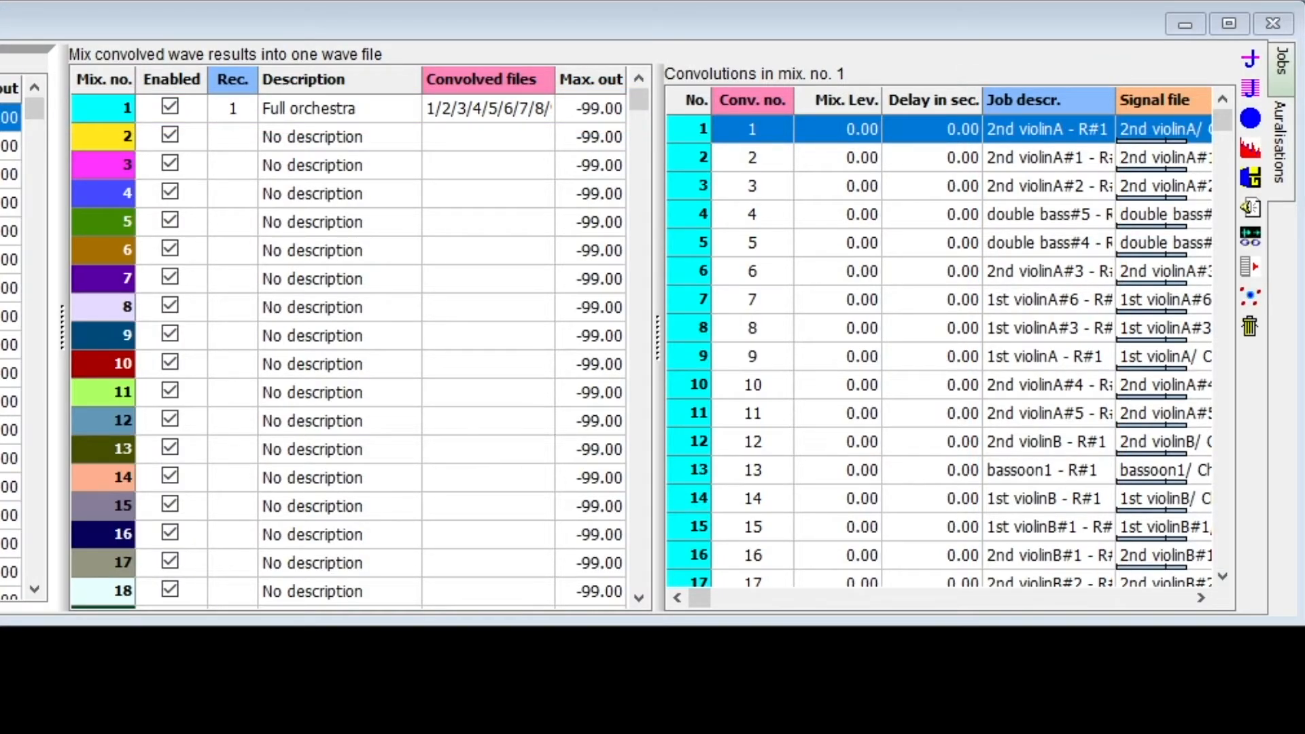
# - Calculate the Full orchestra mix and listen to its binaural playback, closing the player when done
pyautogui.click(318, 108)
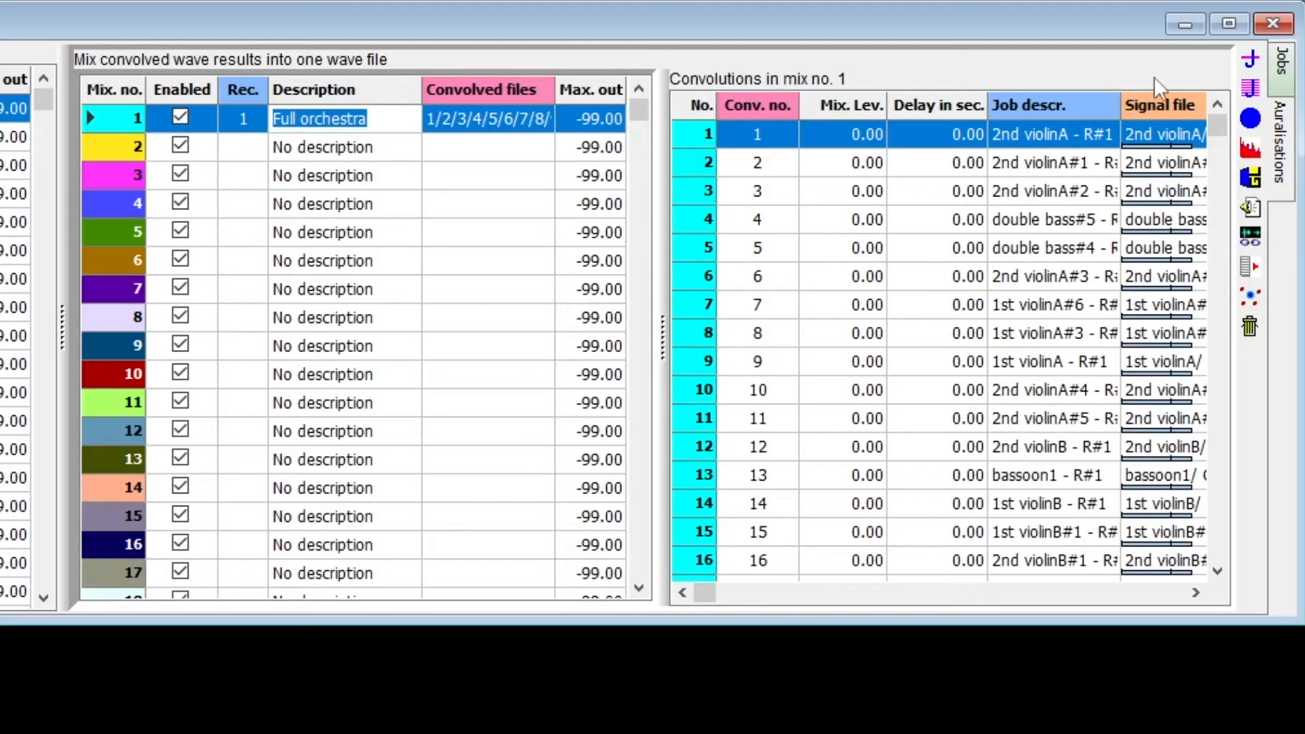
pyautogui.click(1250, 60)
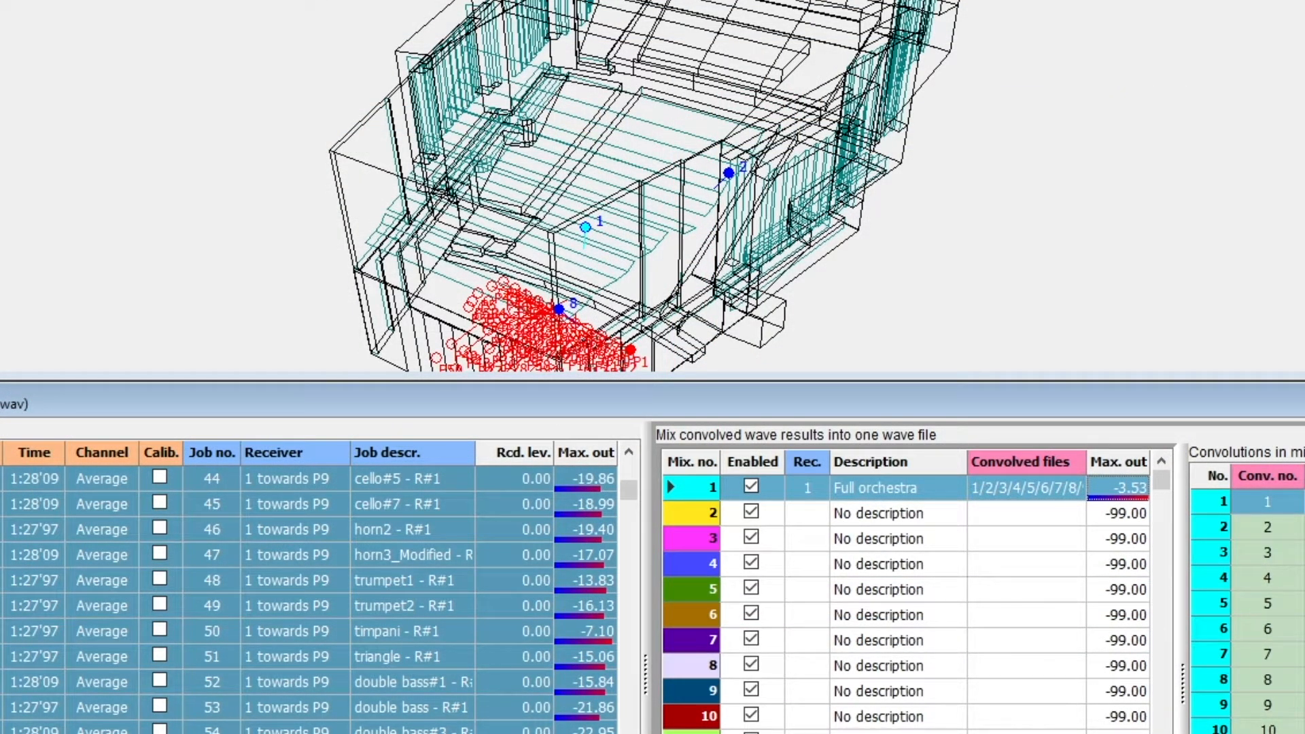
pyautogui.hotkey('alt', 's')
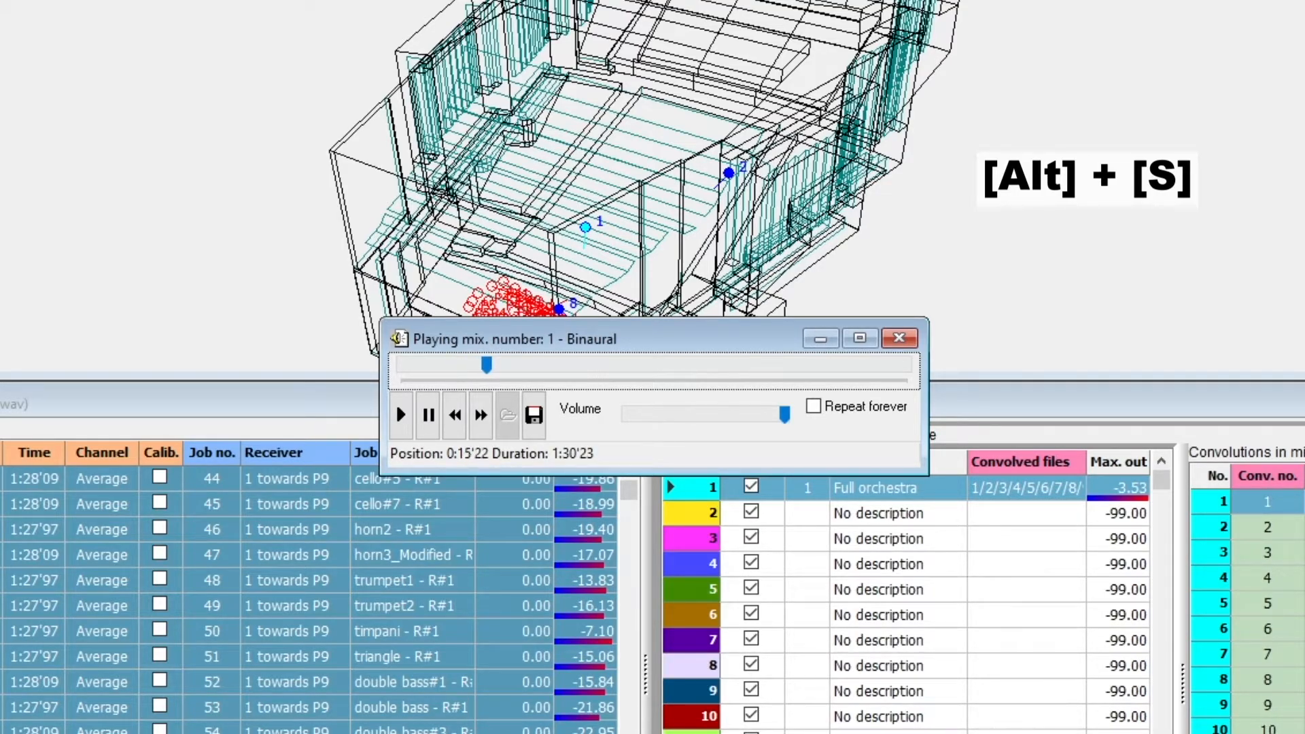
pyautogui.click(898, 338)
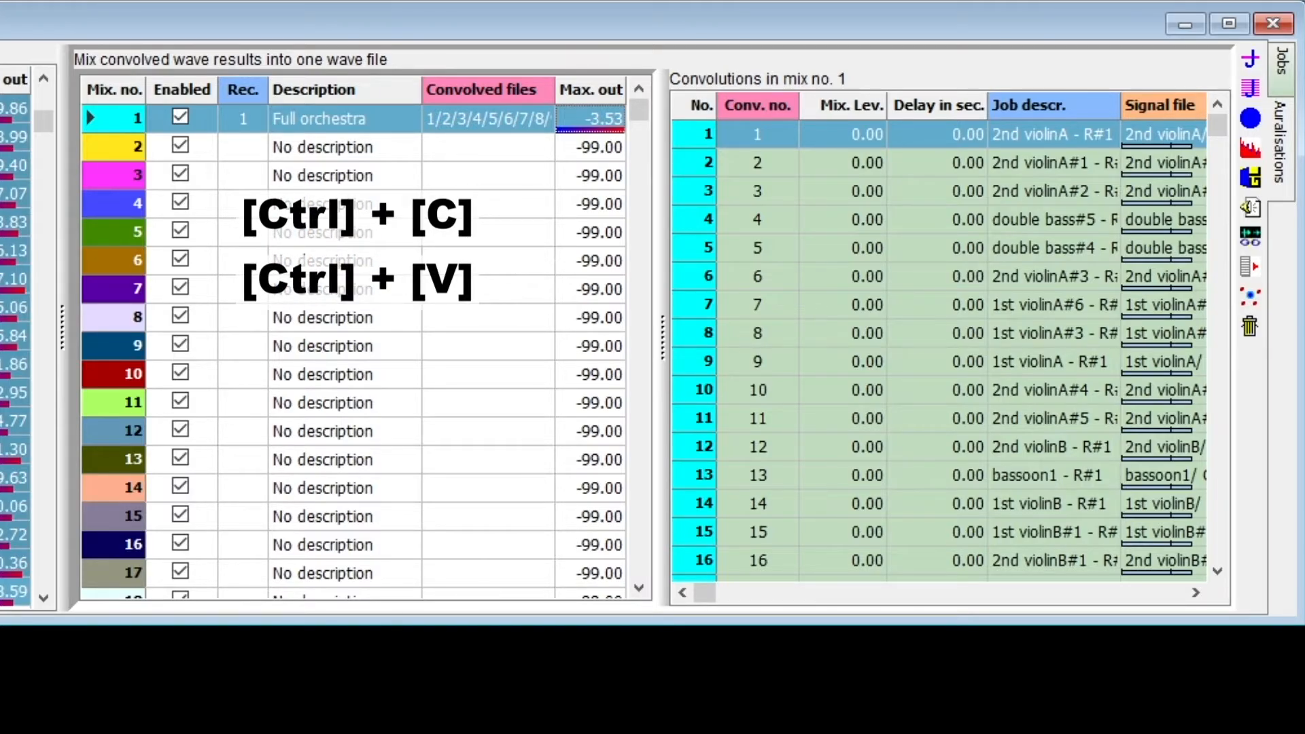
# - Copy the Full orchestra mix into mix 2 and describe the copy as Strings only
pyautogui.click(355, 121)
pyautogui.click(353, 148)
pyautogui.hotkey('ctrl', 'v')
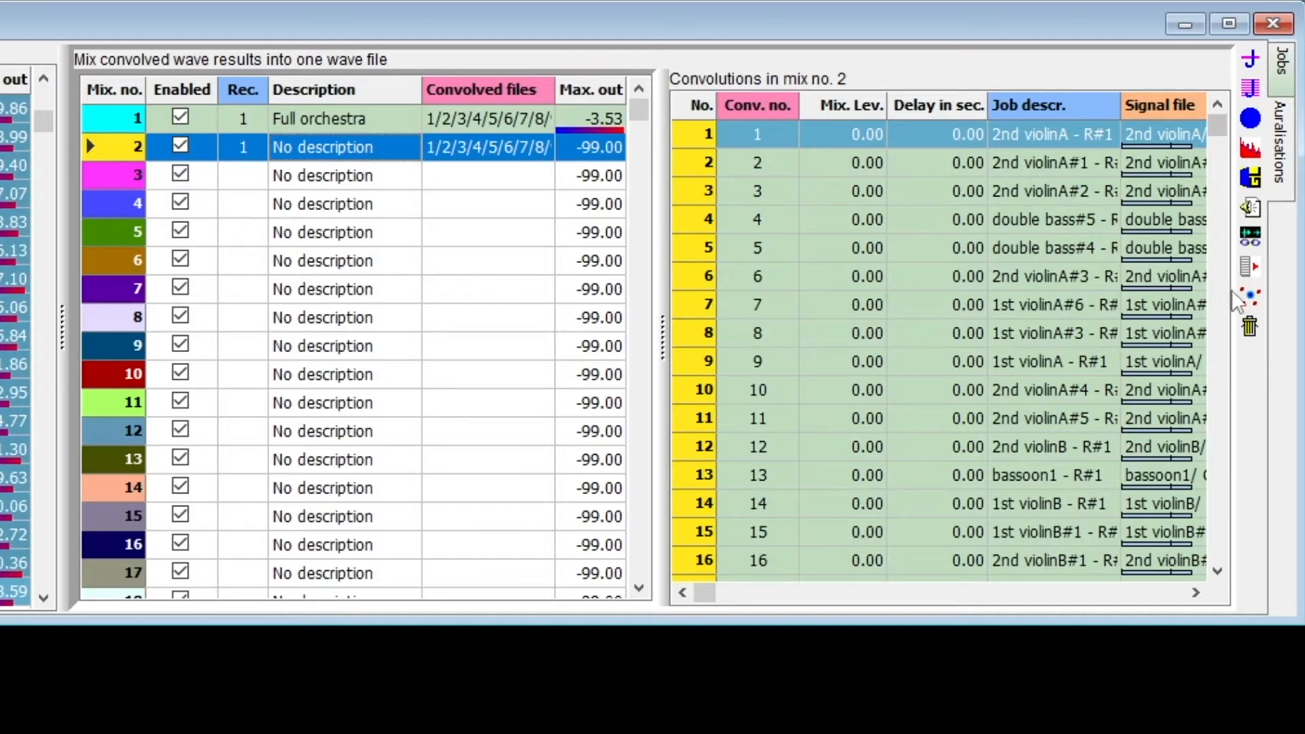
pyautogui.click(1245, 302)
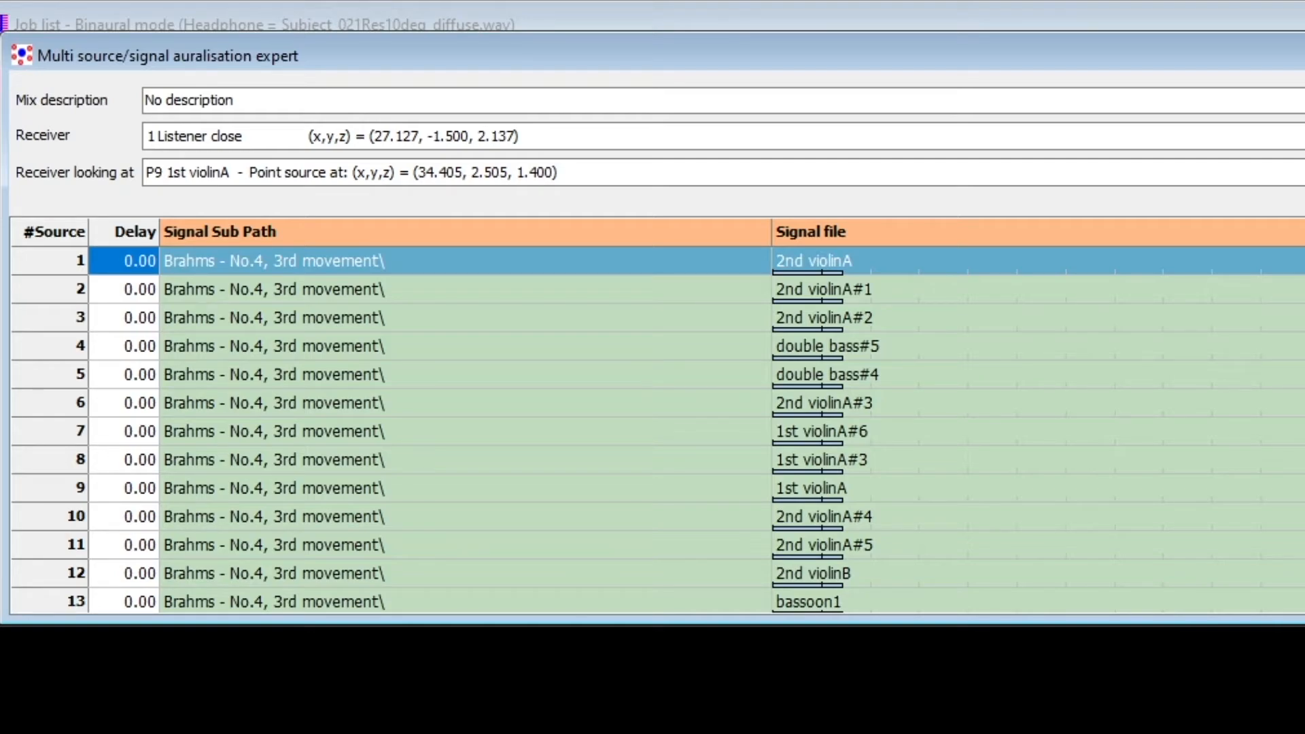
pyautogui.click(463, 103)
pyautogui.write('ngs only')
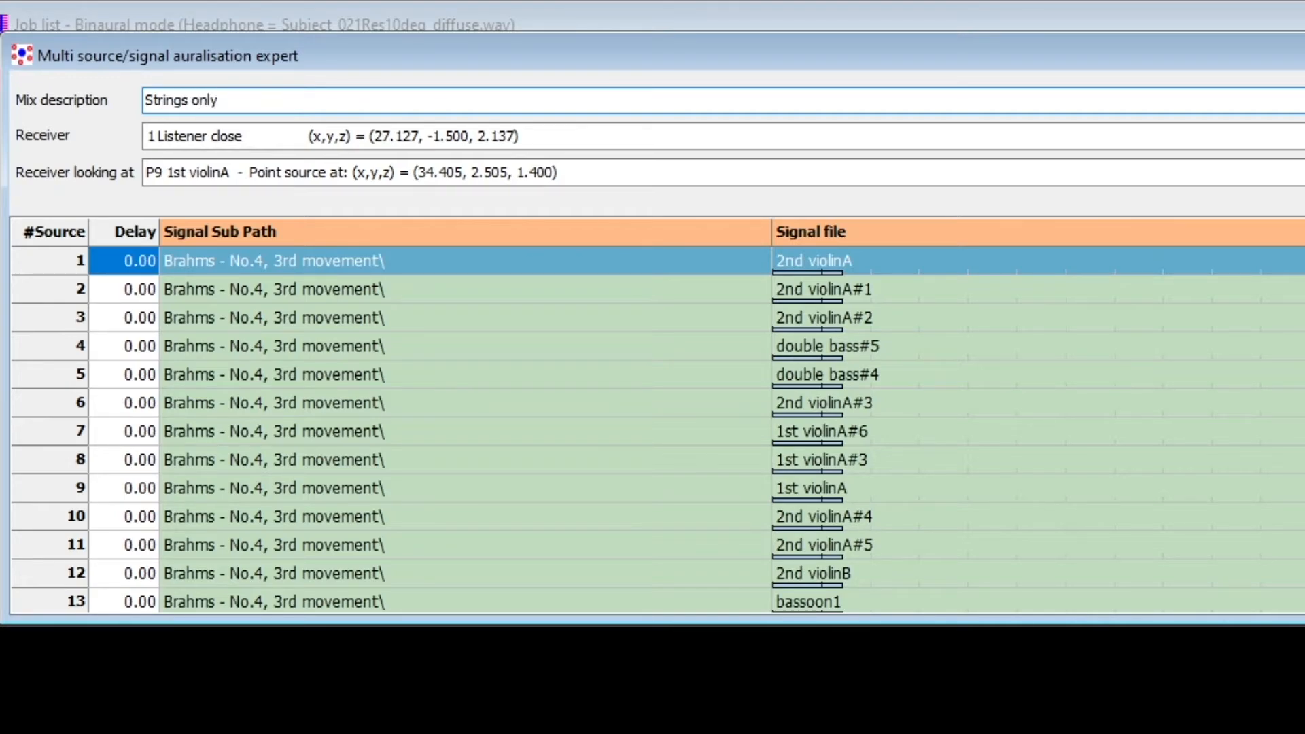
# - Remove the bassoon1, bassoon2 and contra bassoon signal files from the Strings only mix
pyautogui.press('Delete')
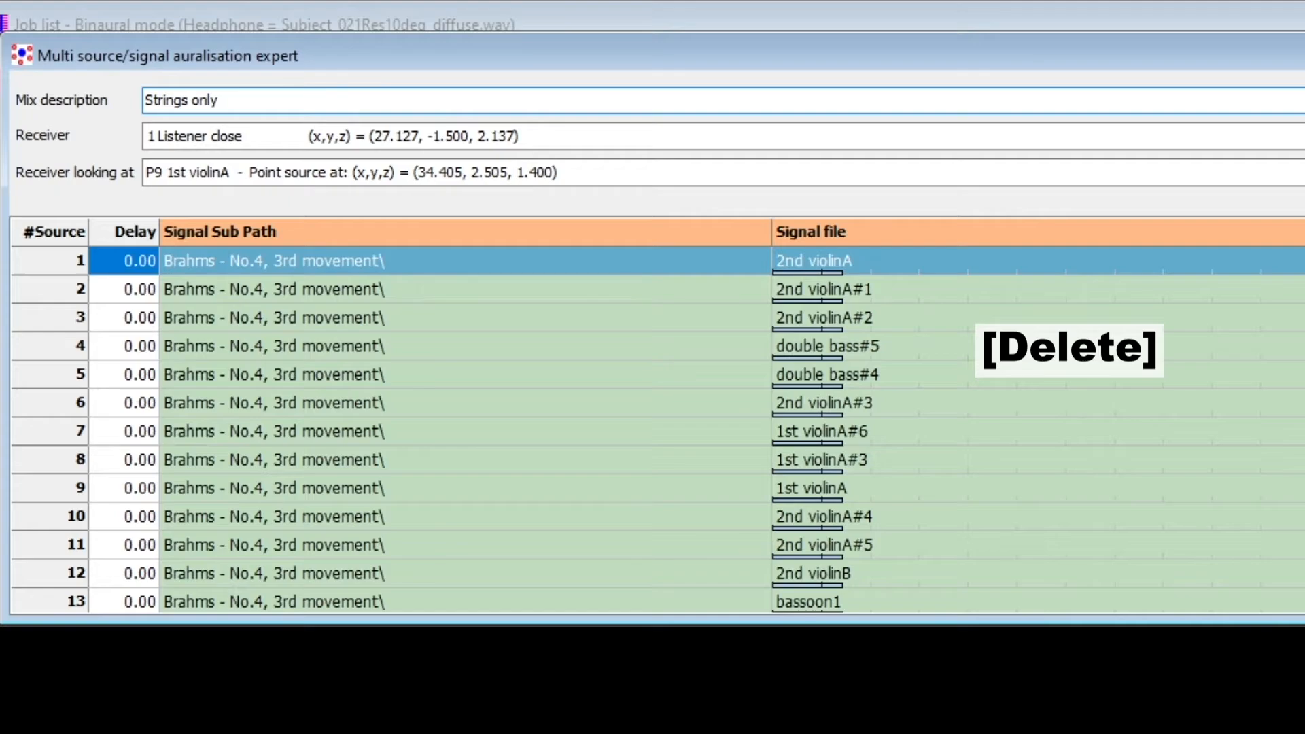
pyautogui.click(904, 343)
pyautogui.scroll(-8, 903, 344)
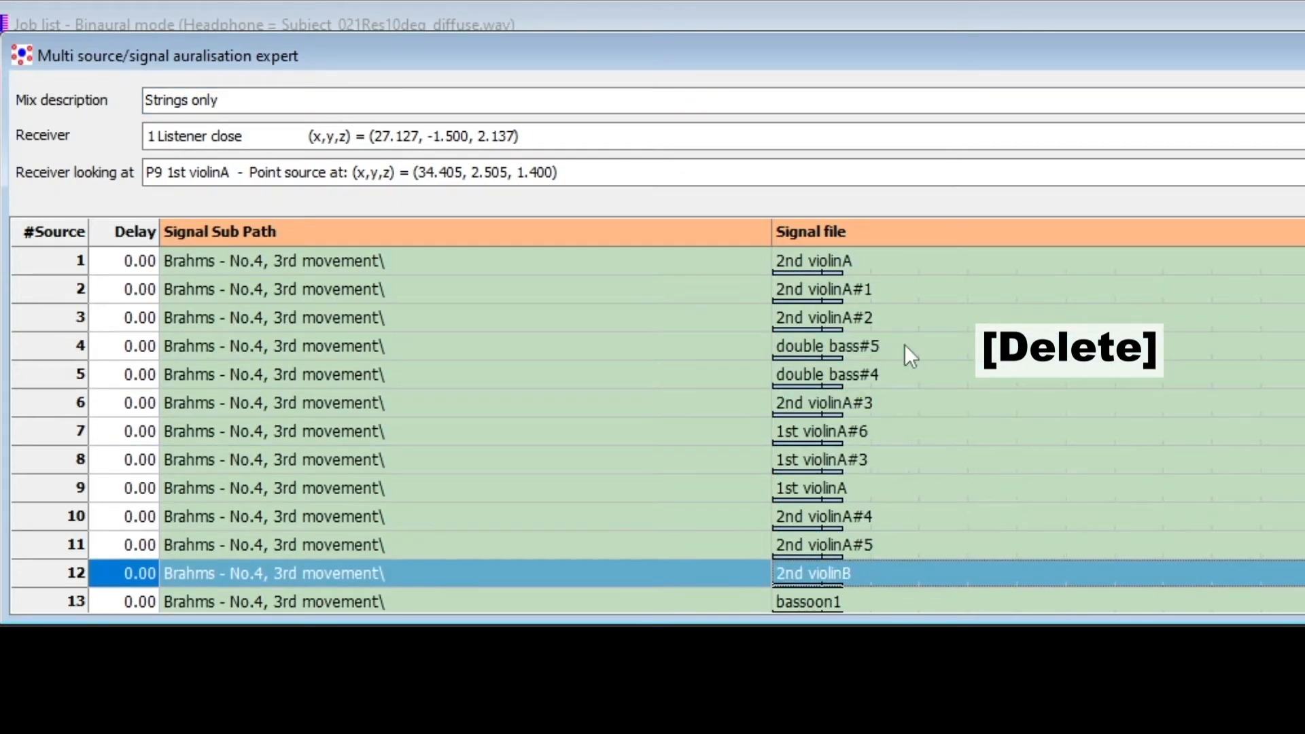
pyautogui.scroll(-7, 904, 344)
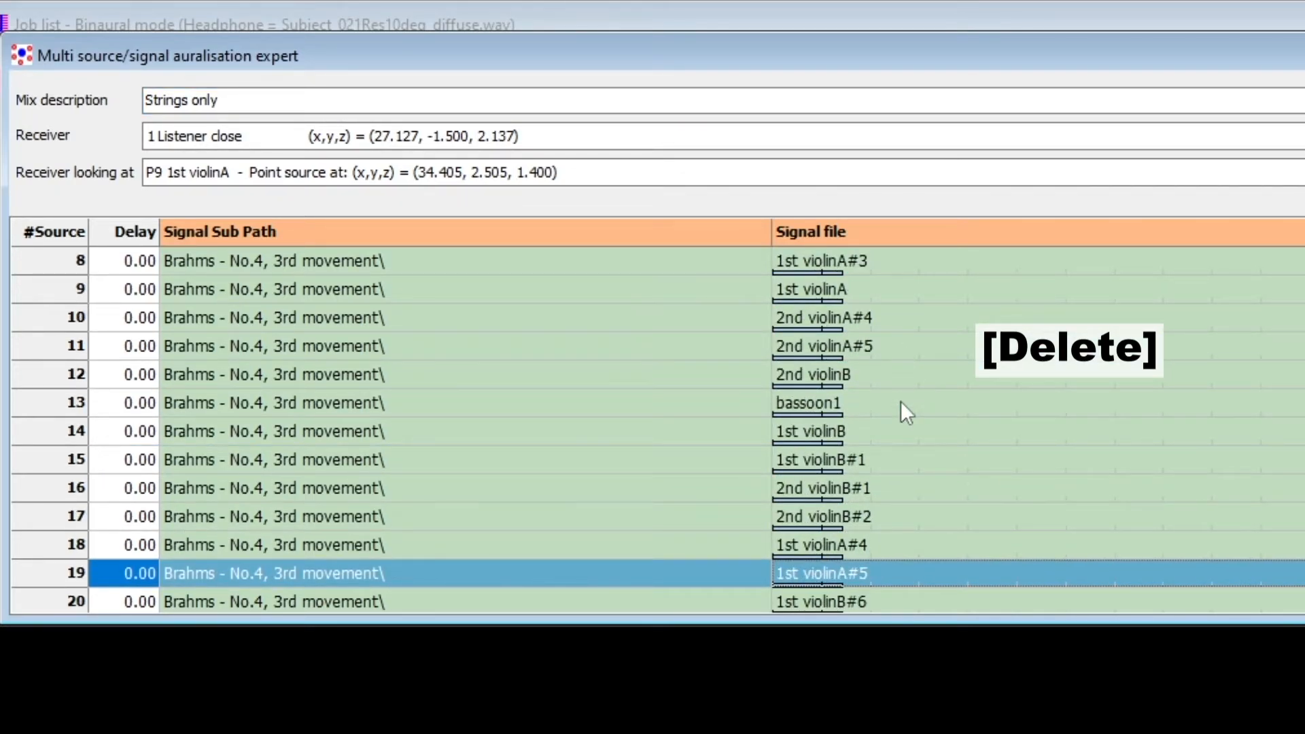
pyautogui.click(900, 402)
pyautogui.press('Delete')
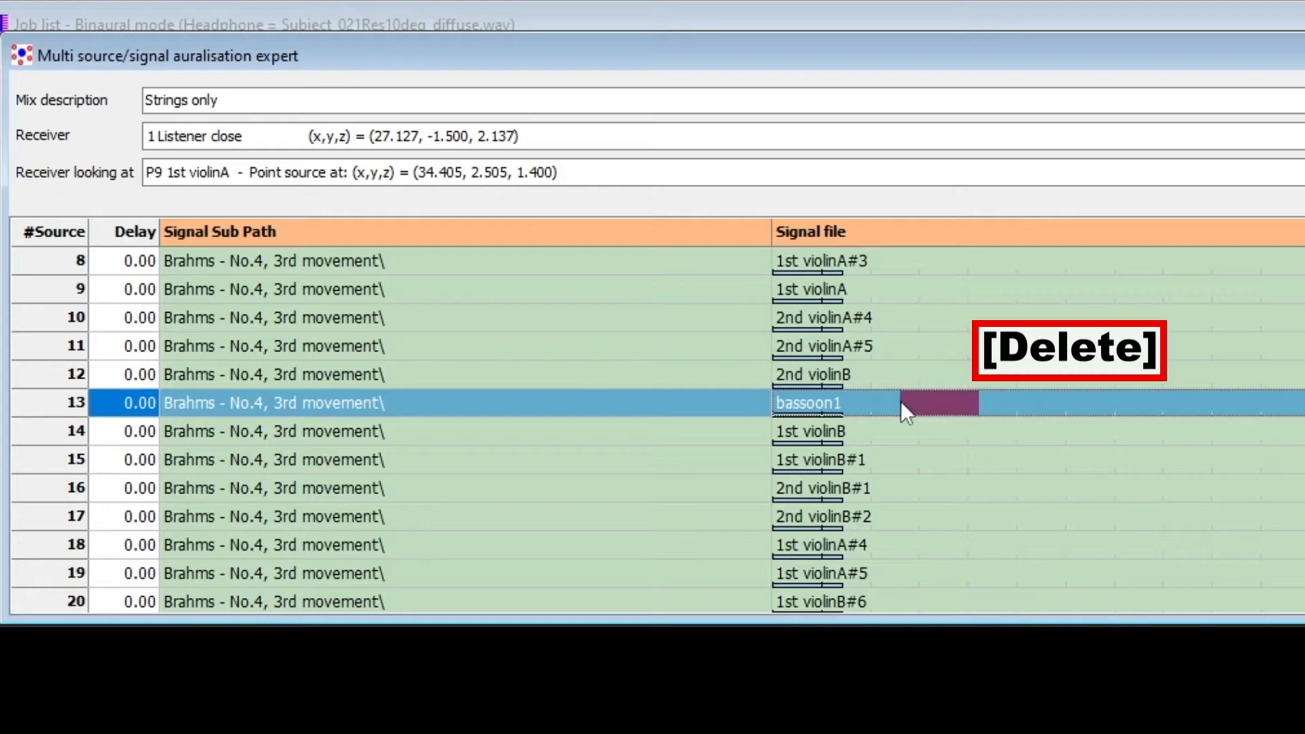
pyautogui.scroll(-17, 899, 401)
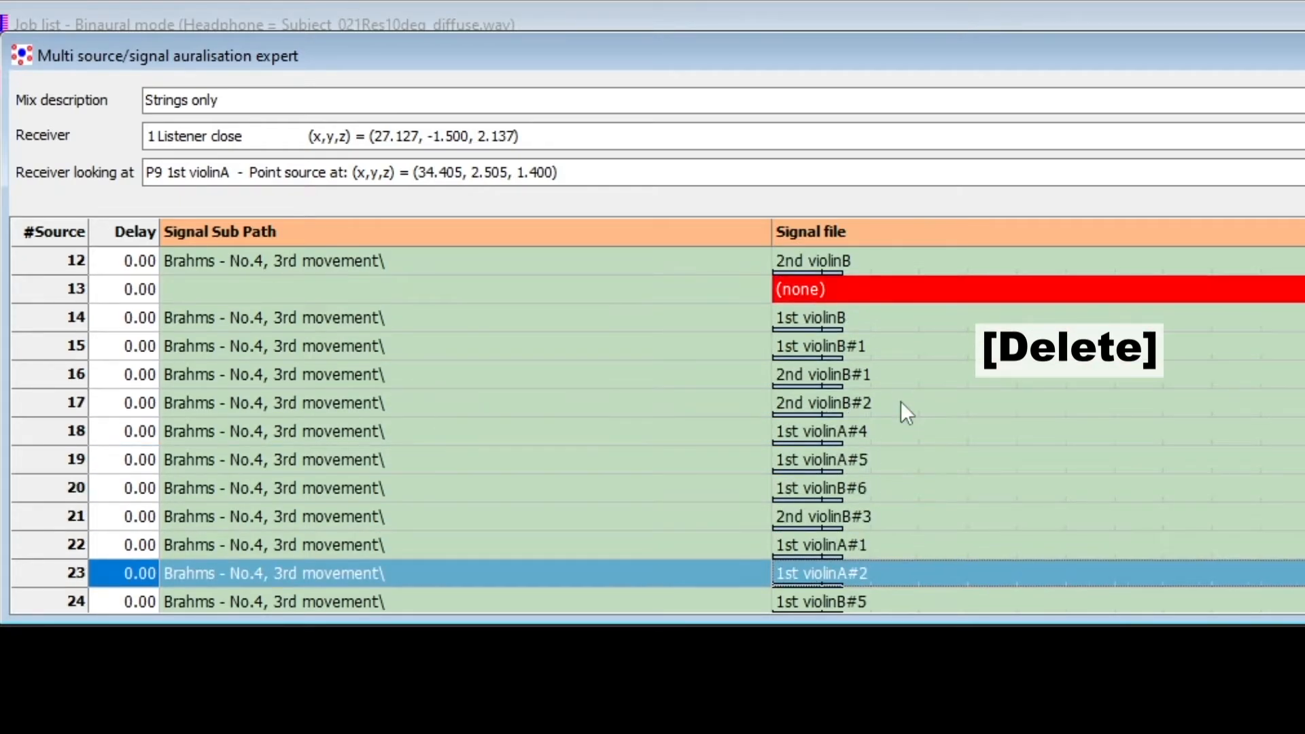
pyautogui.scroll(-3, 900, 401)
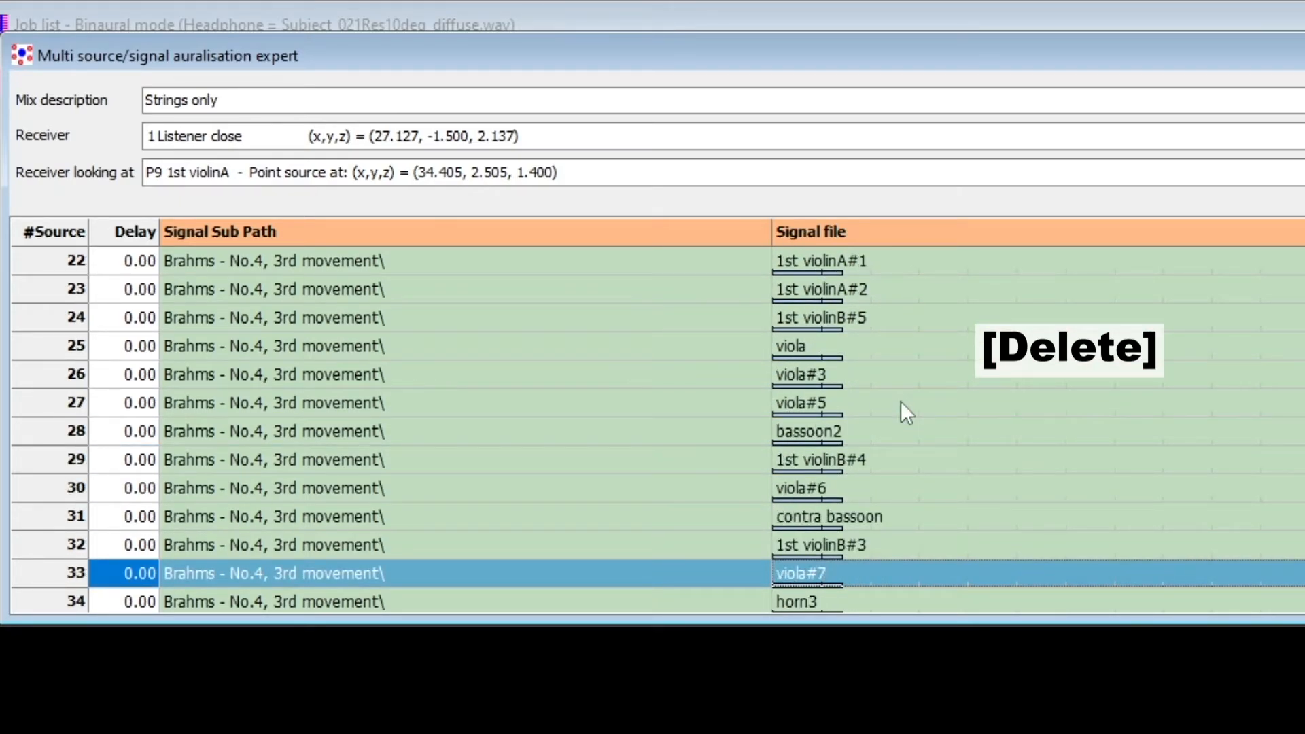
pyautogui.click(896, 432)
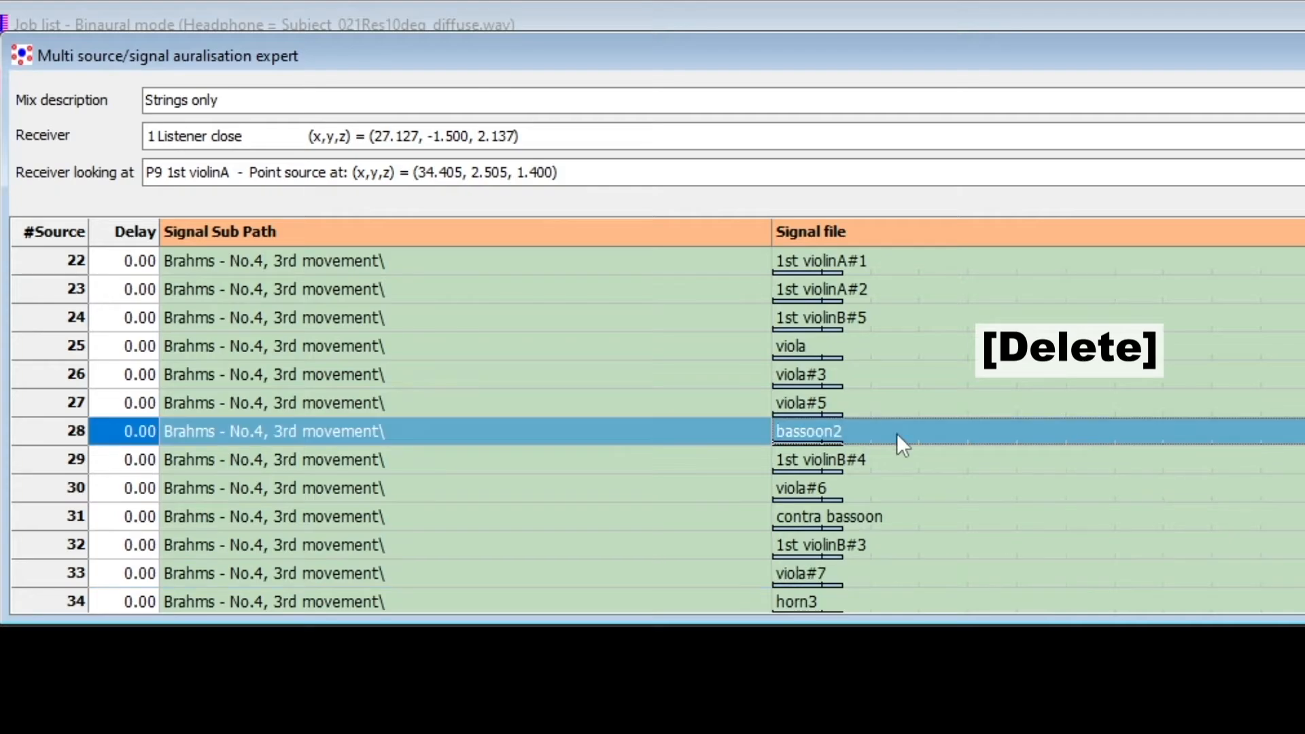
pyautogui.keyDown('ctrl'); pyautogui.click(888, 513); pyautogui.keyUp('ctrl')
pyautogui.press('Delete')
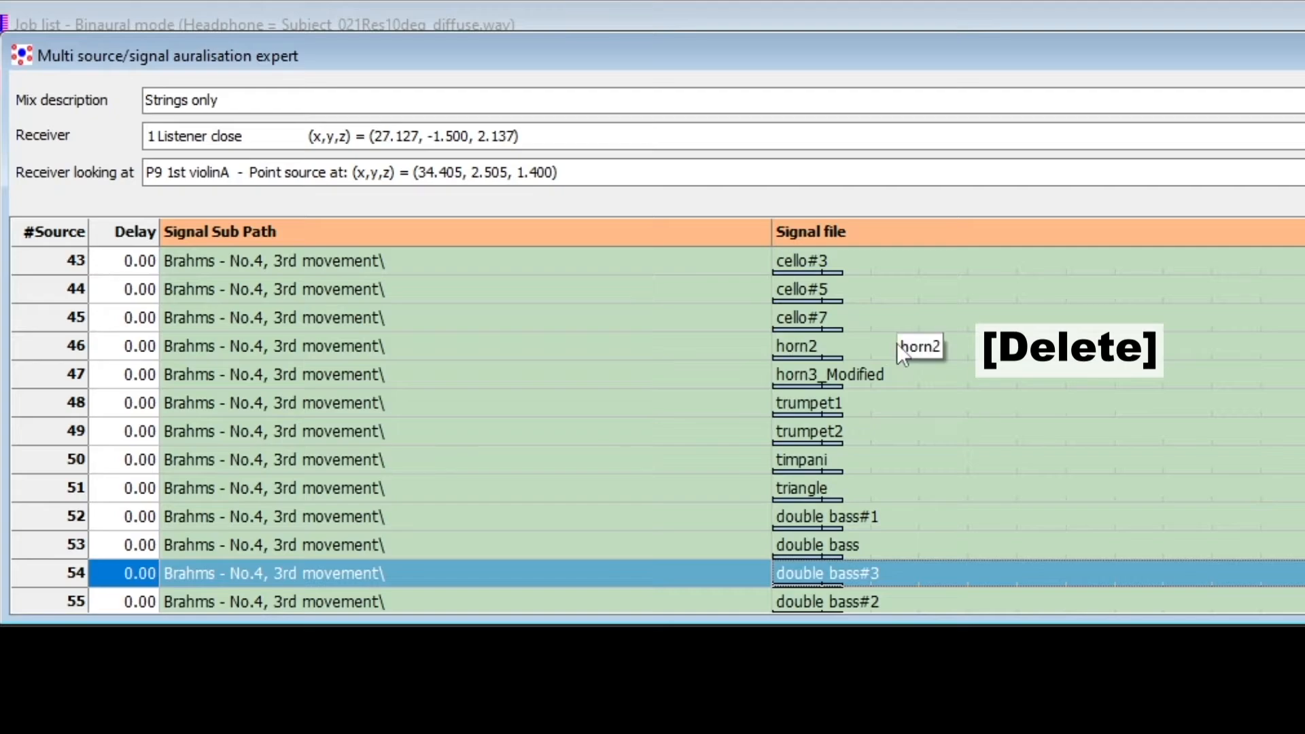
# - Remove the remaining non-string signal files from the Strings only mix, from horn2 through triangle and from flute1 through oboe2
pyautogui.click(896, 343)
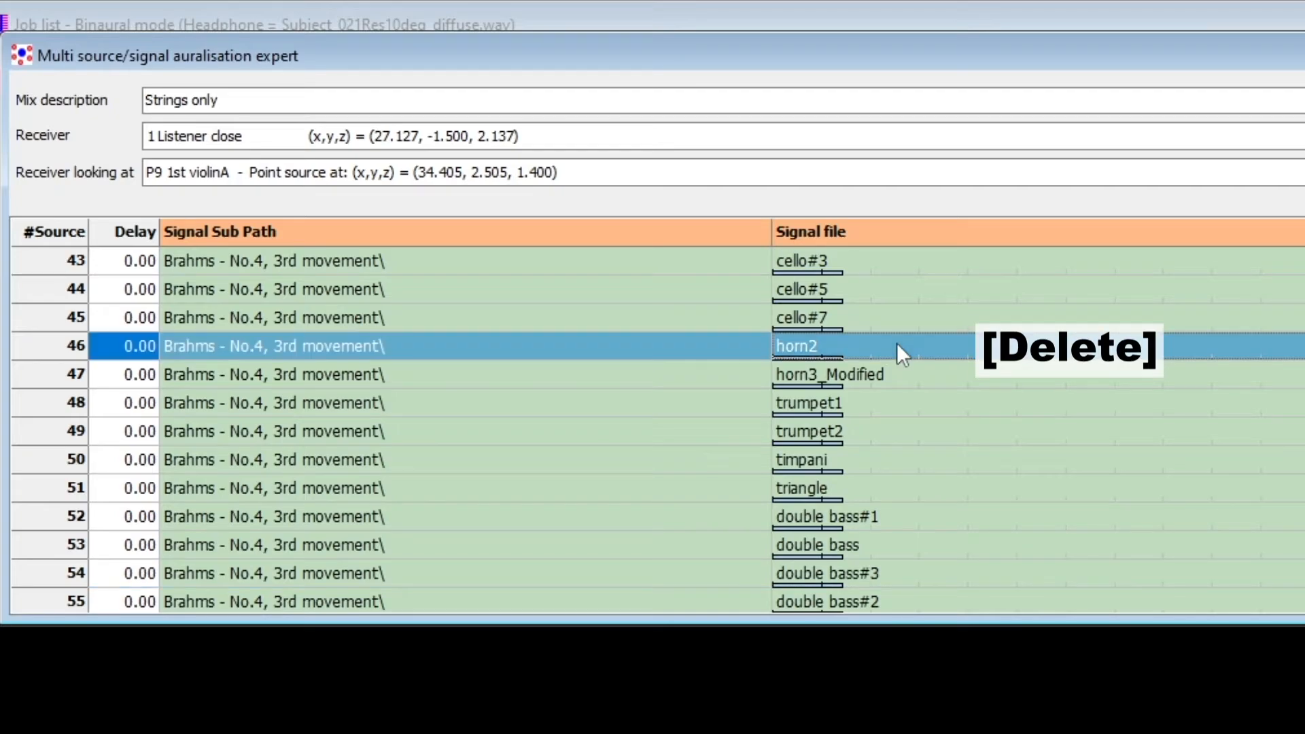
pyautogui.keyDown('shift'); pyautogui.click(891, 494); pyautogui.keyUp('shift')
pyautogui.press('Delete')
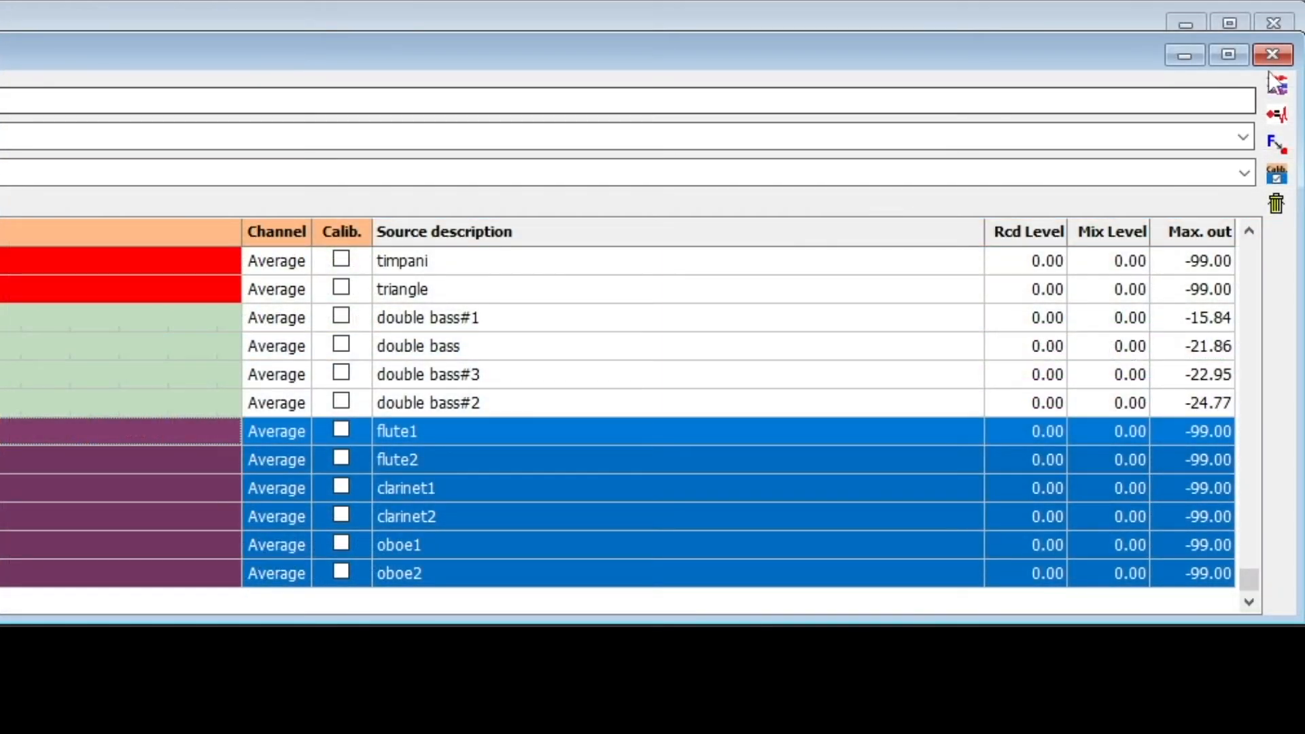
# - Leave the auralisation expert, calculate the Strings only mix and listen to its binaural playback
pyautogui.click(1276, 63)
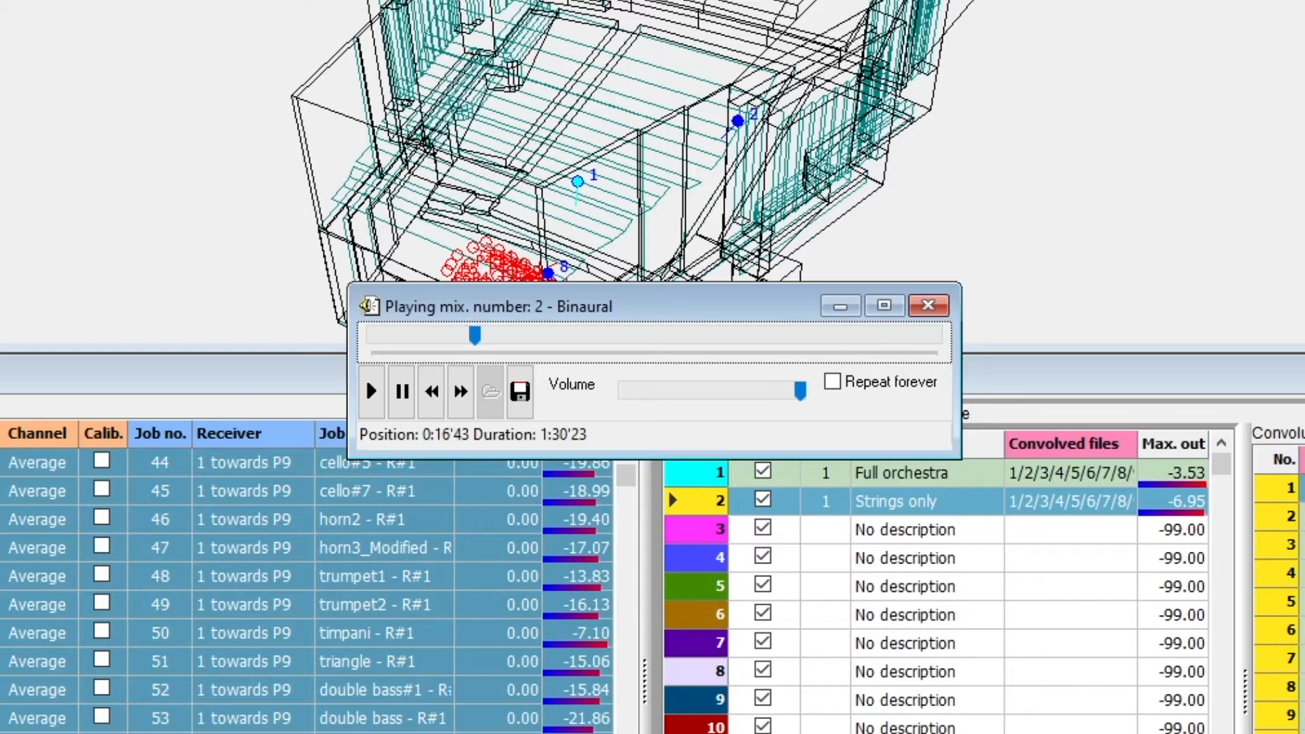
pyautogui.click(928, 305)
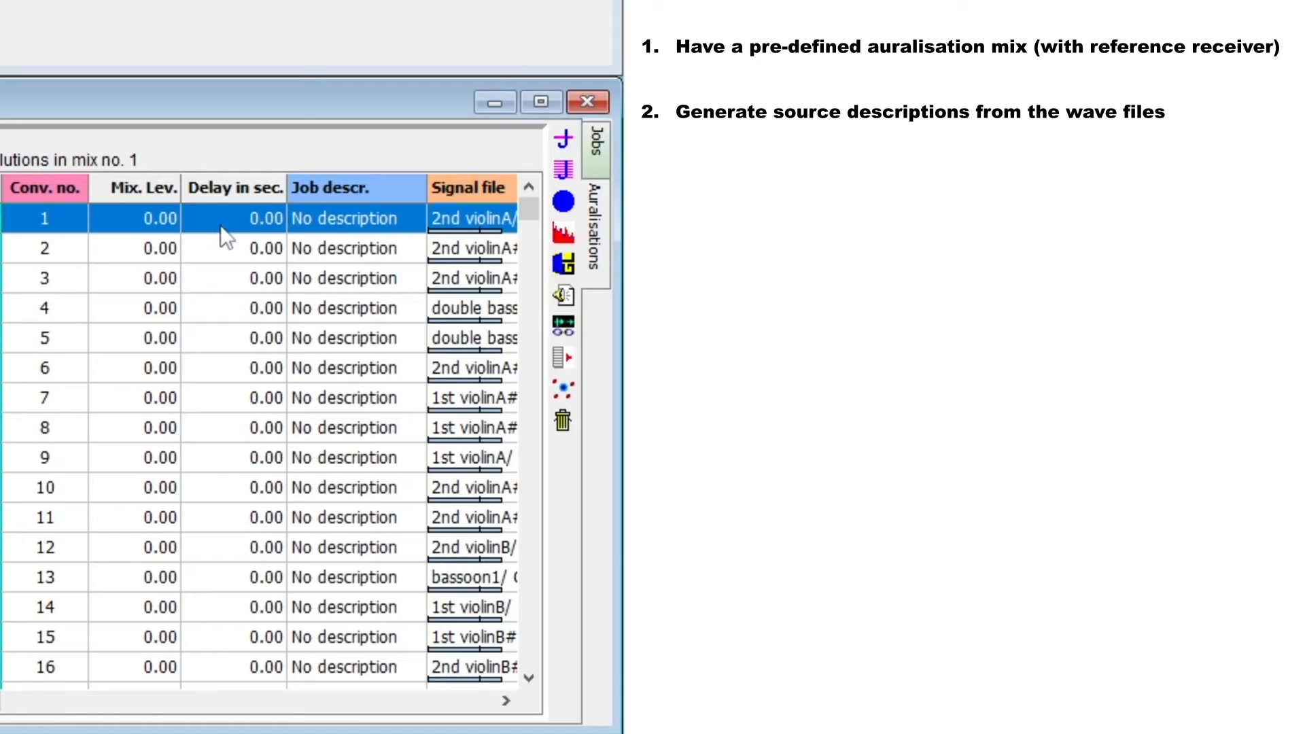
# - Open the multi source/signal auralisation expert for mix 1, and set the source group's new reference point to receiver 8 New conductor
pyautogui.click(572, 393)
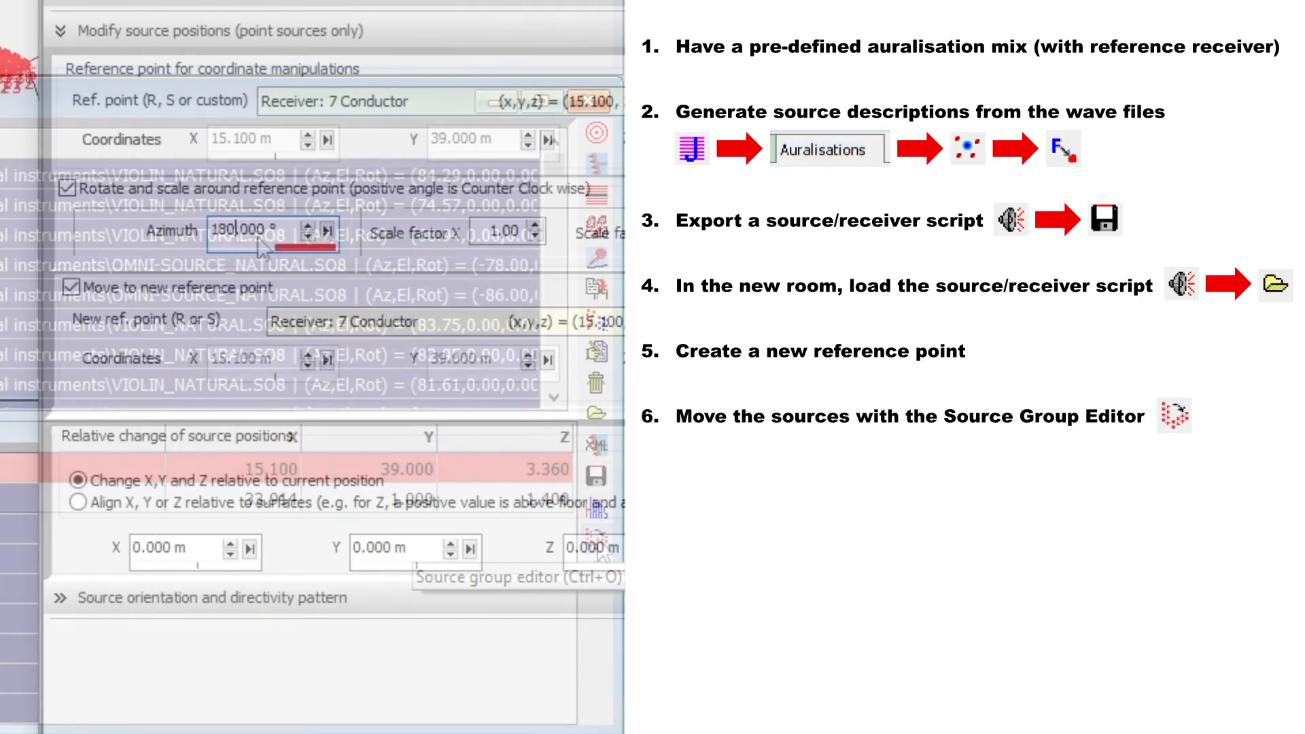
pyautogui.click(390, 319)
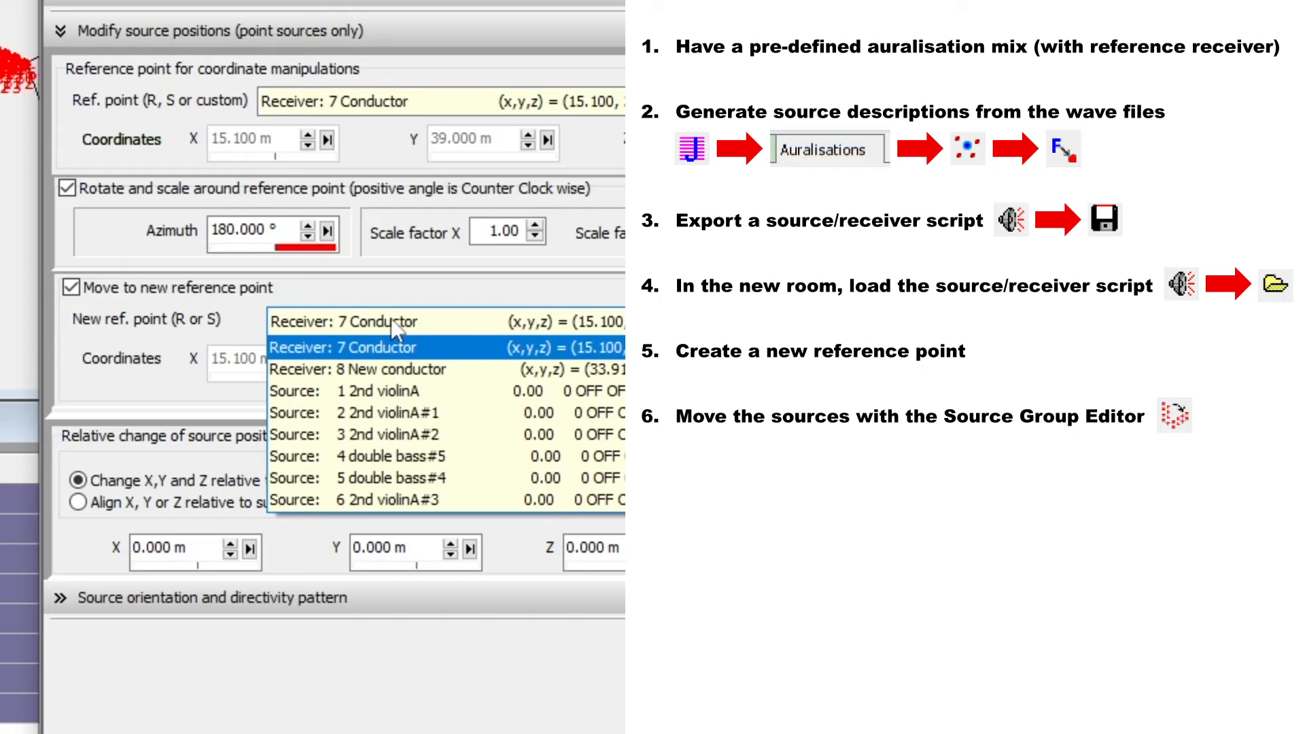
pyautogui.click(393, 367)
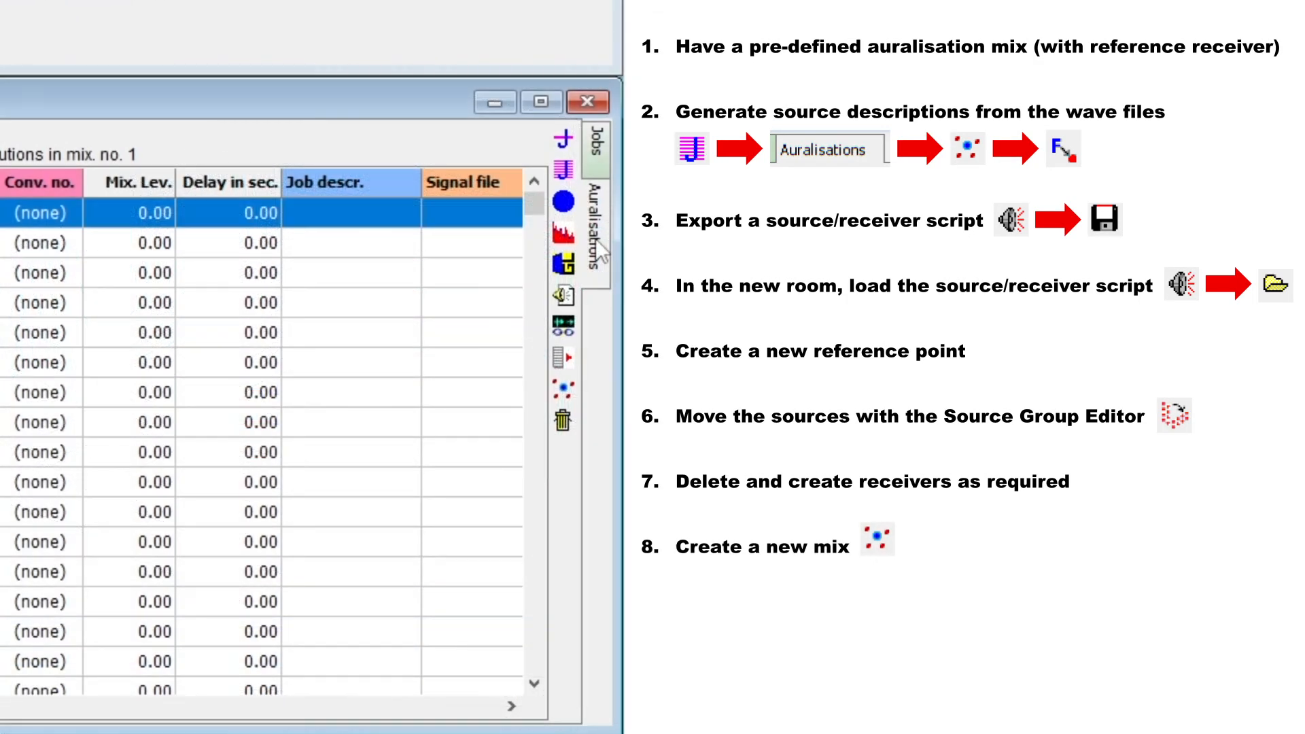
# - Set up a mix described as Full orchestra with the receiver looking at P9 1st violinA, and pair its sources with signal files
pyautogui.click(564, 389)
pyautogui.write('F')
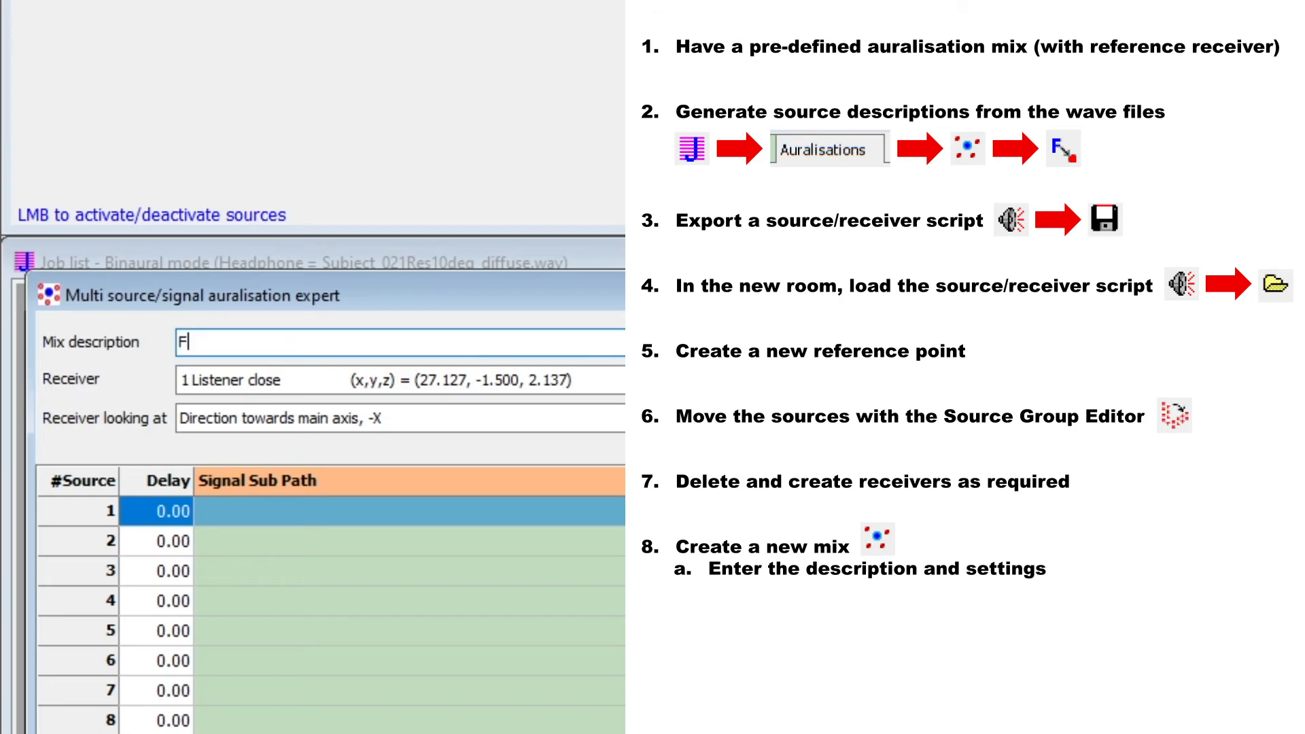
pyautogui.write('ull orchestra')
pyautogui.click(466, 419)
pyautogui.scroll(-2, 466, 469)
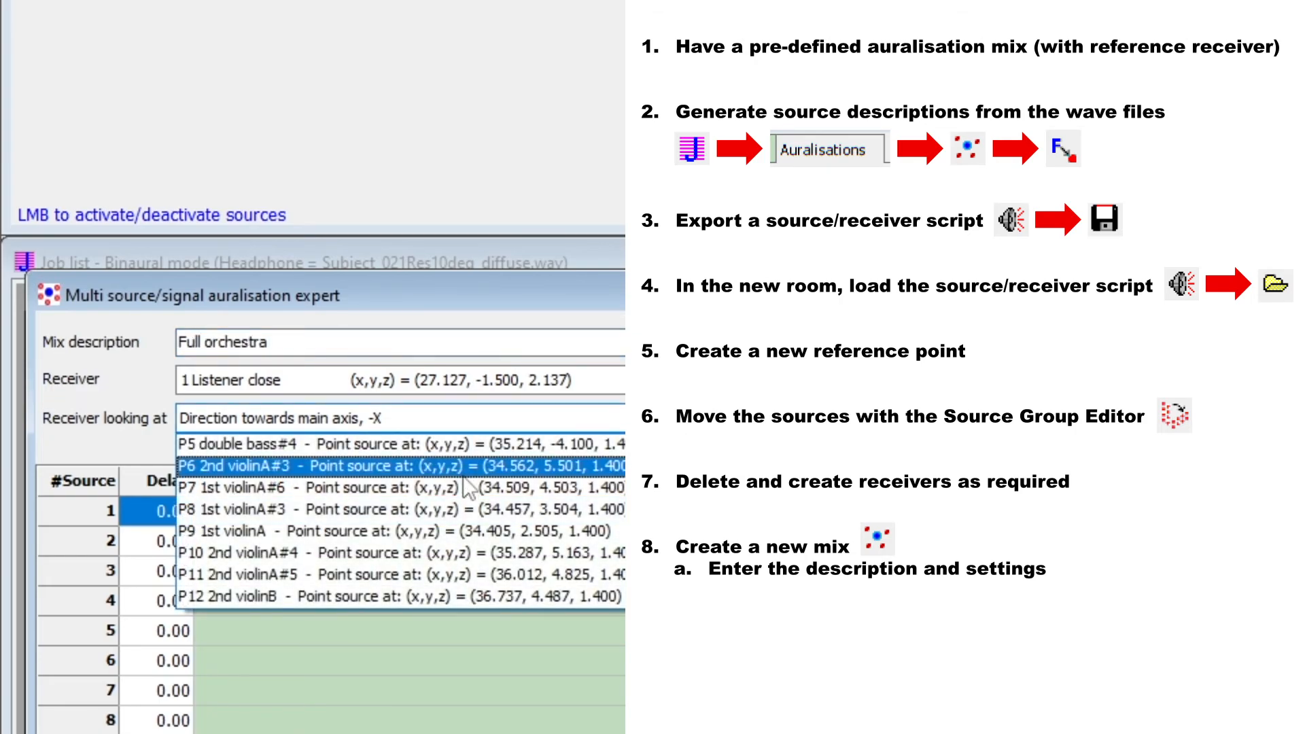
pyautogui.click(466, 531)
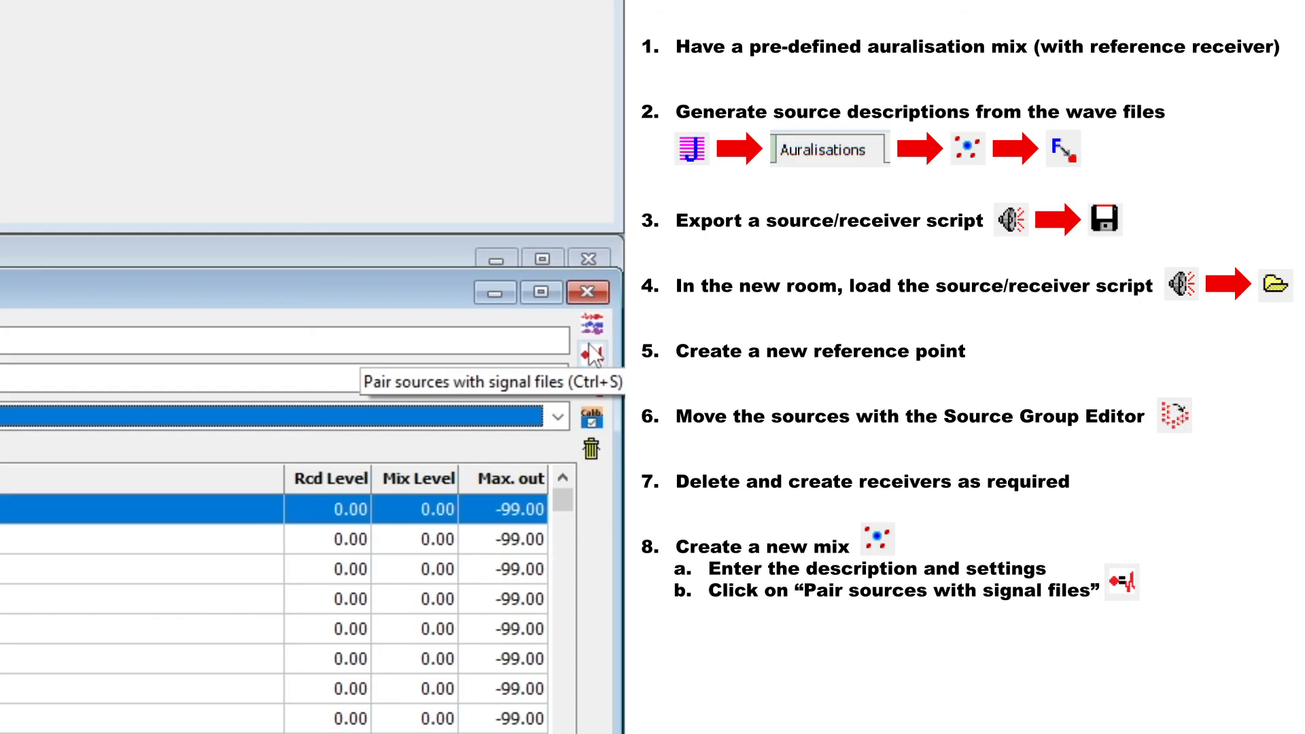
pyautogui.click(592, 353)
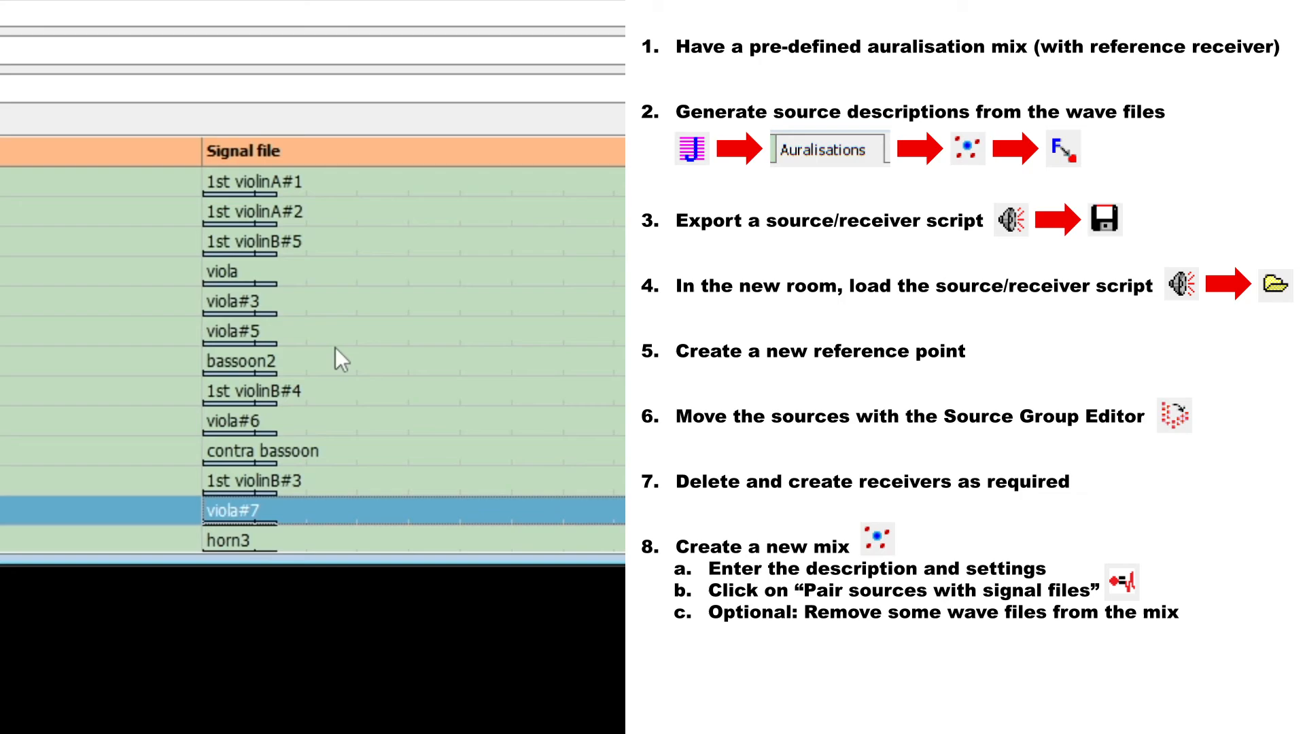
# - Remove the bassoon2 and contra bassoon signal files and those from horn2 through triangle from the mix
pyautogui.click(333, 365)
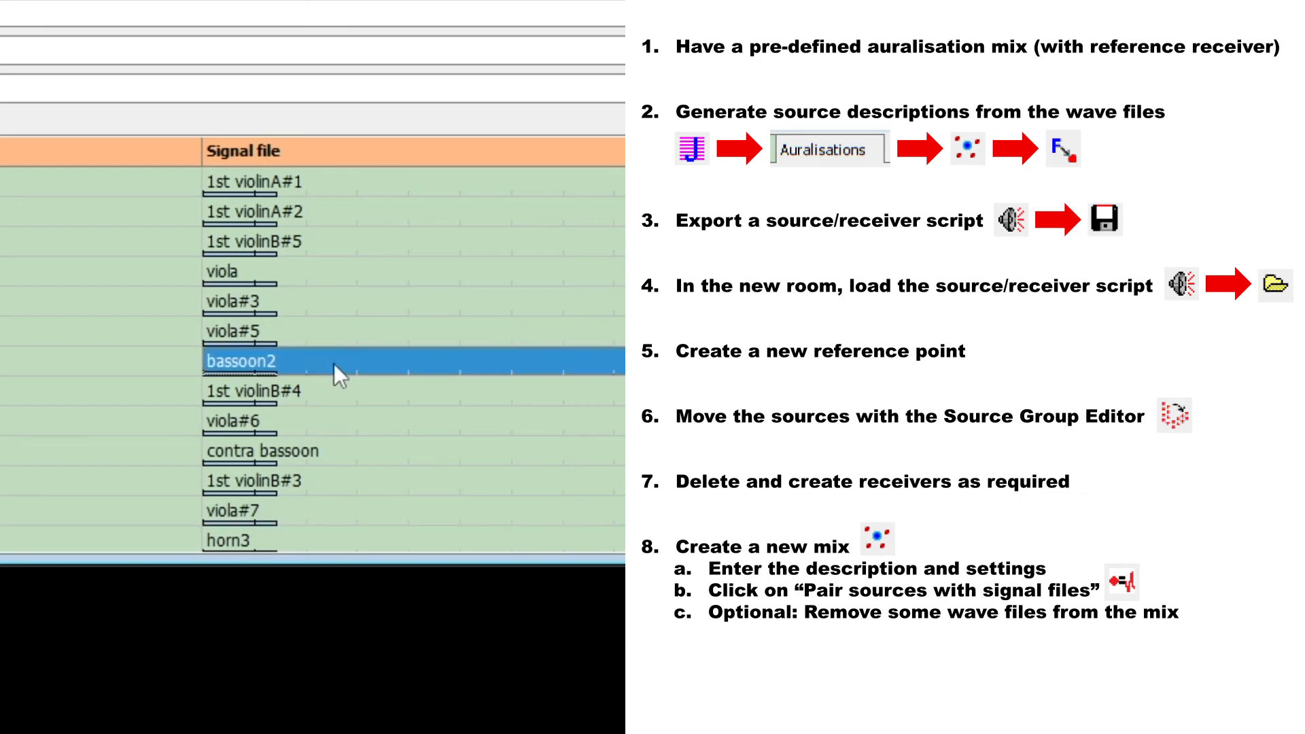
pyautogui.keyDown('ctrl'); pyautogui.click(324, 446); pyautogui.keyUp('ctrl')
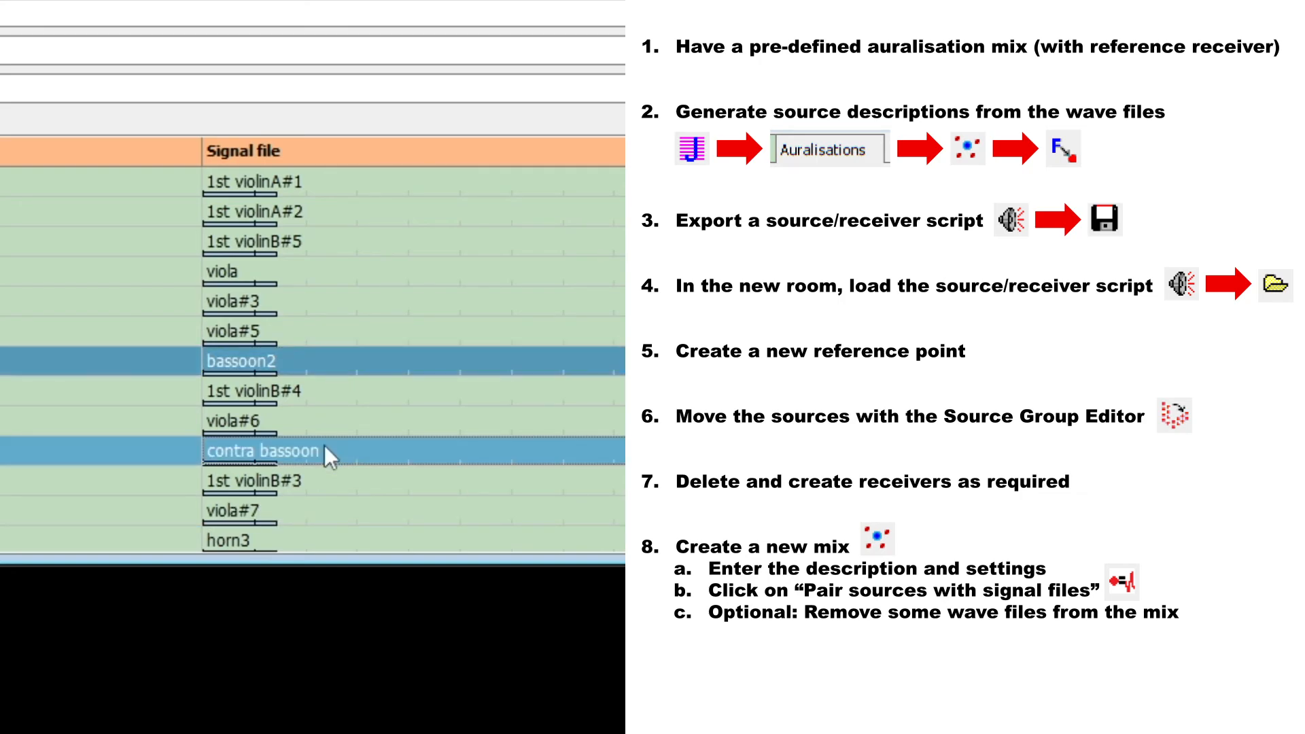
pyautogui.press('Delete')
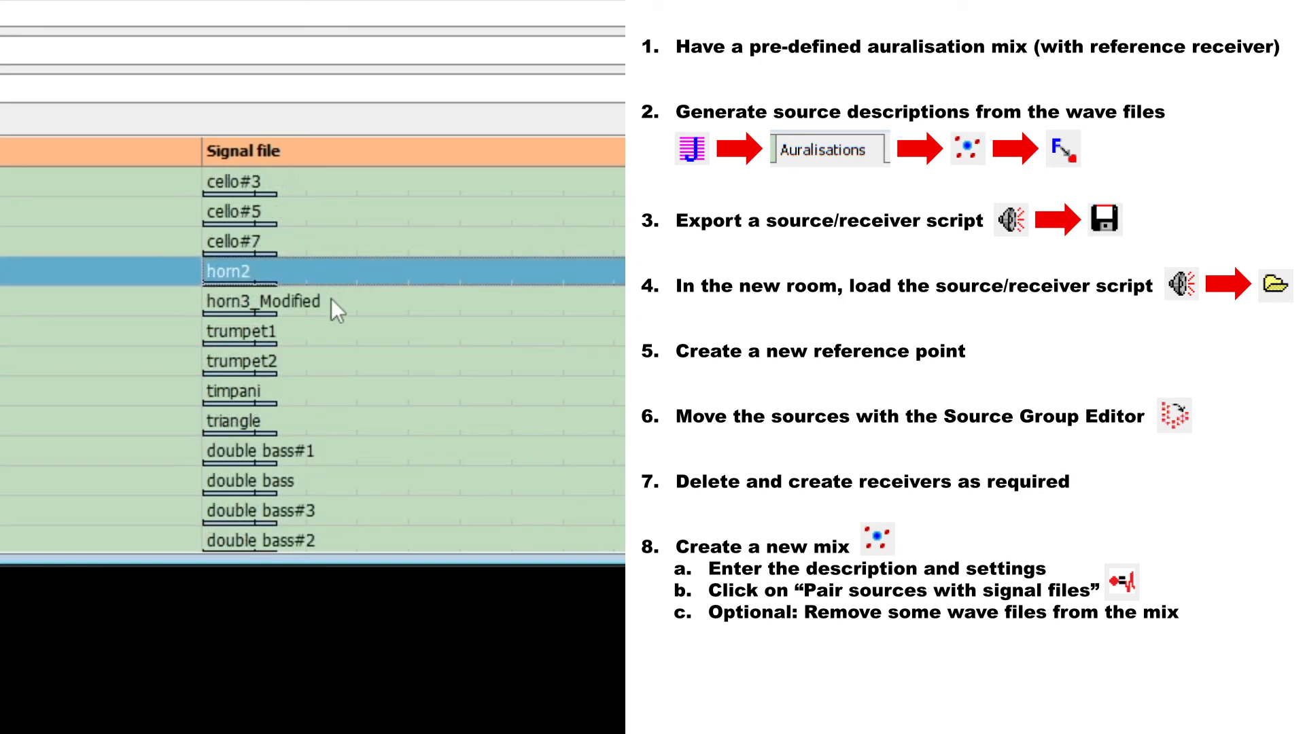
pyautogui.keyDown('shift'); pyautogui.click(329, 427); pyautogui.keyUp('shift')
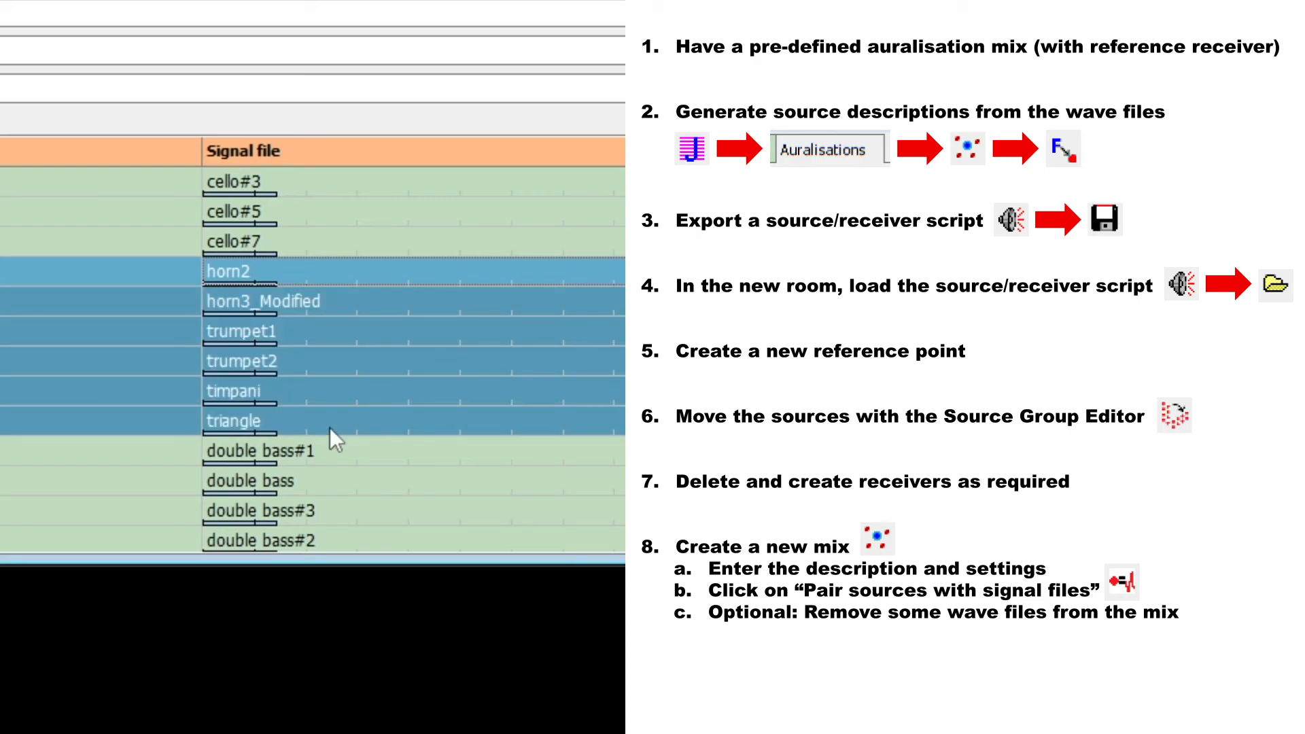
pyautogui.press('Delete')
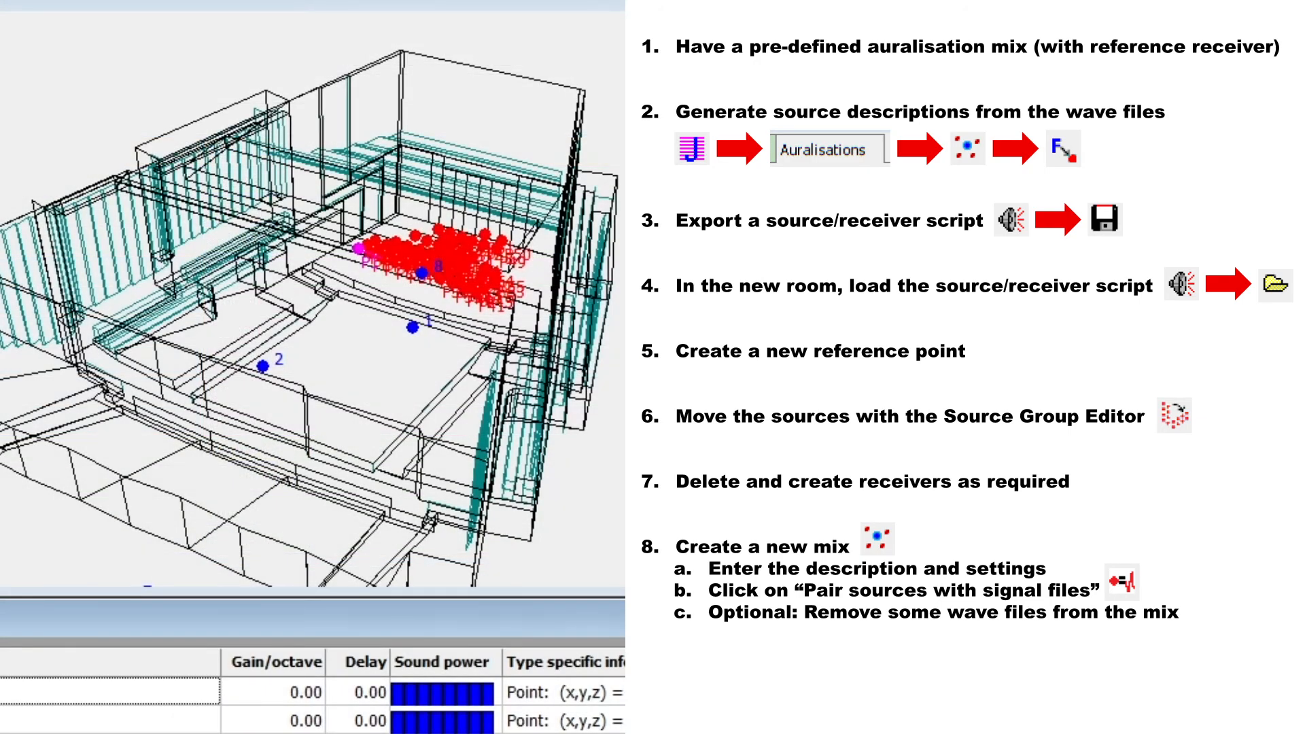